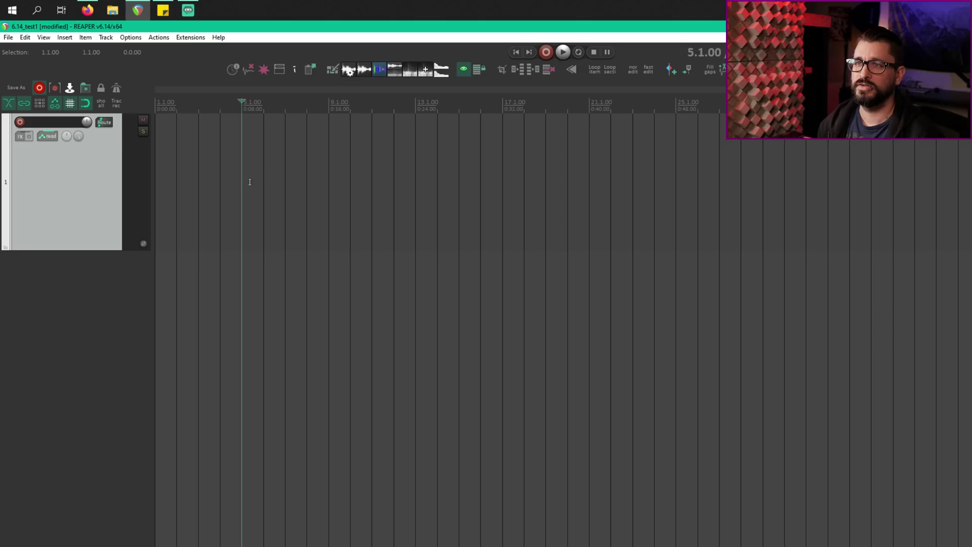
# Draw a MIDI item from measure 1 to measure 10 on track 1 and raise its velocity to x1.33 with its volume knob.
pyautogui.moveTo(350, 181); pyautogui.dragTo(200, 167)
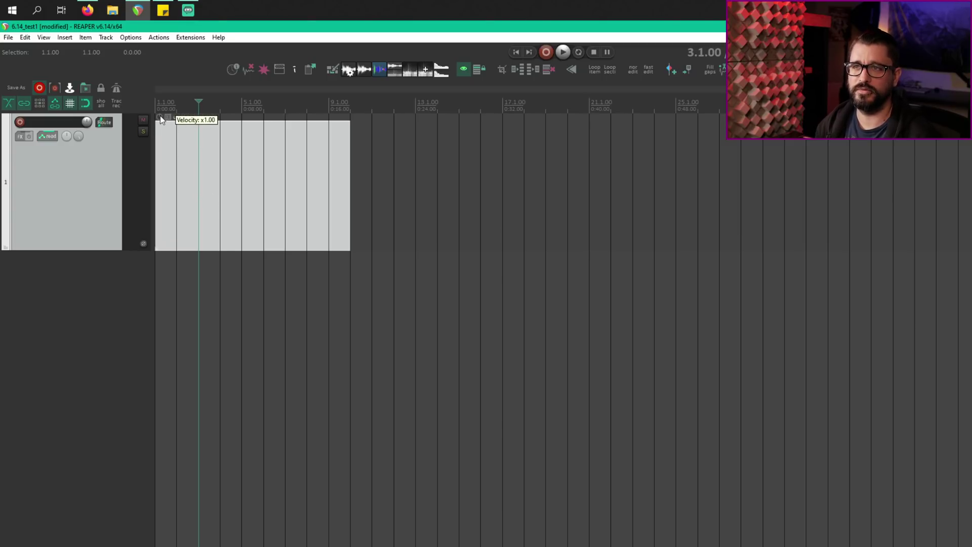
pyautogui.moveTo(167, 117); pyautogui.dragTo(167, 117)
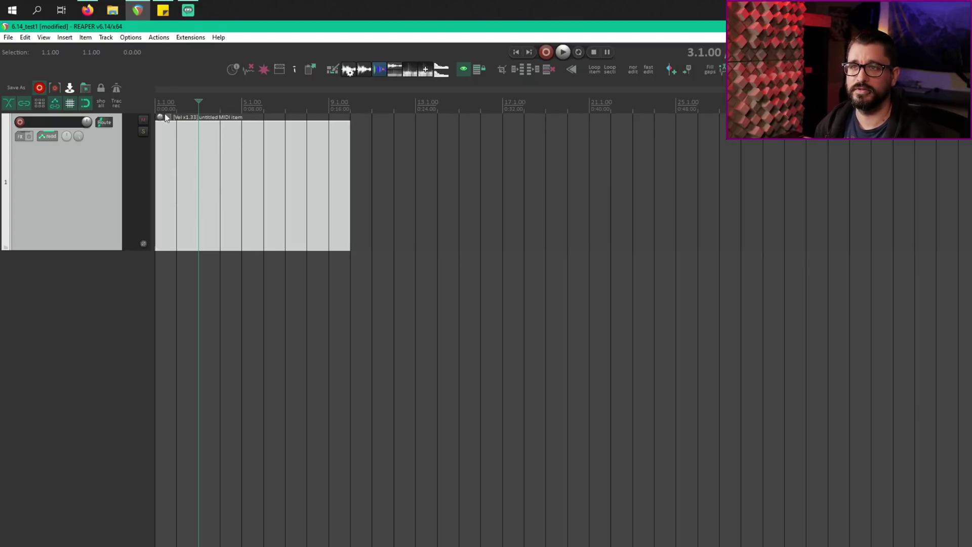
# In the media appearance preferences, disable the item volume knob and set the item volume handles to "Handle: +0dB is top of item".
pyautogui.hotkey('ctrl', 'p')
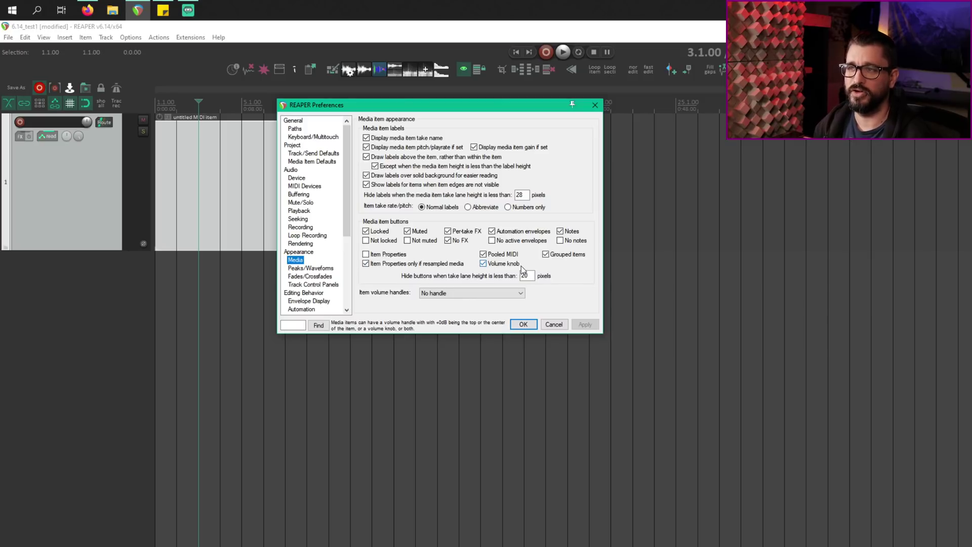
pyautogui.click(505, 267)
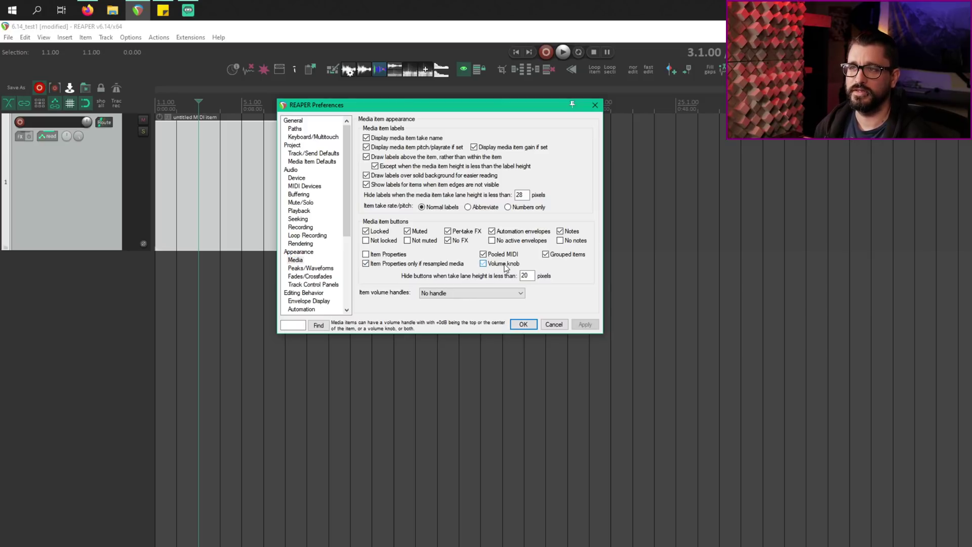
pyautogui.click(444, 293)
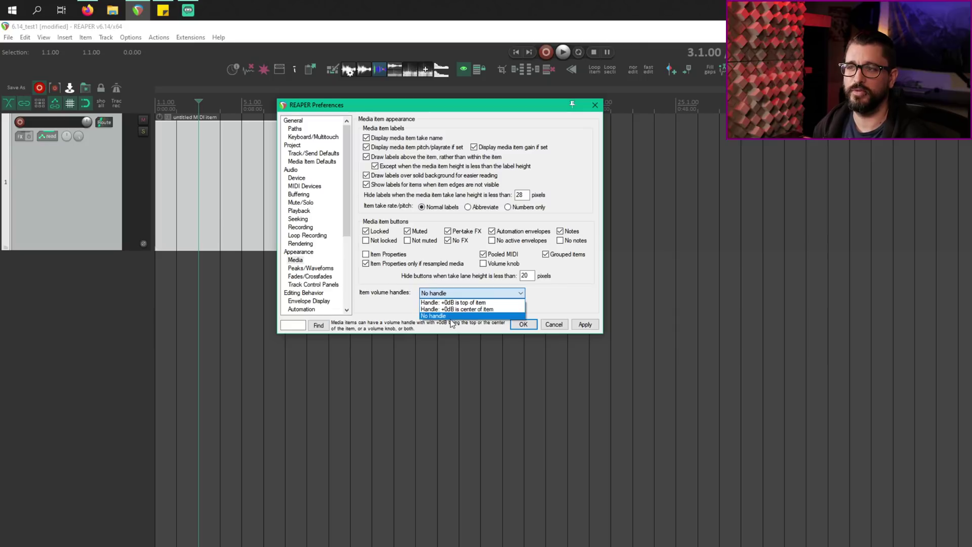
pyautogui.click(561, 305)
pyautogui.click(585, 324)
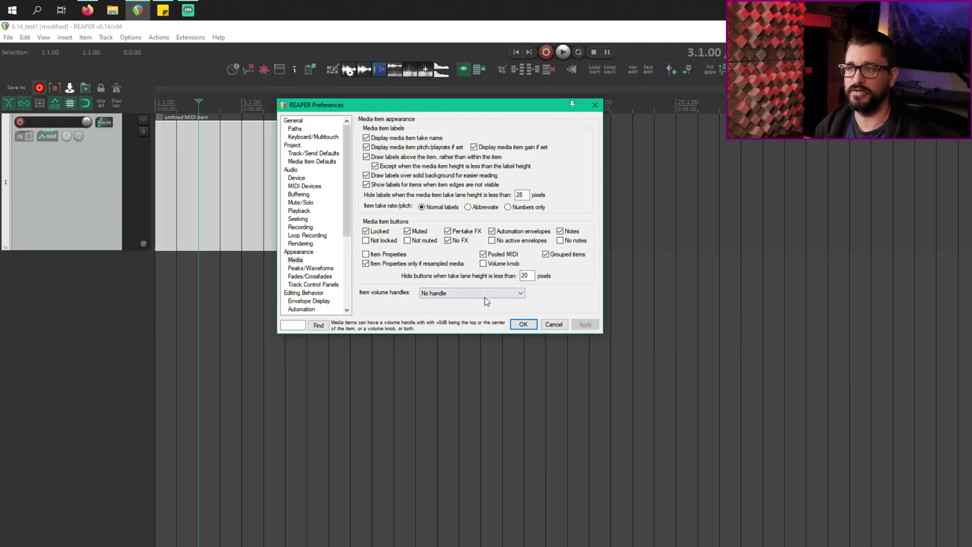
pyautogui.scroll(-1, 475, 293)
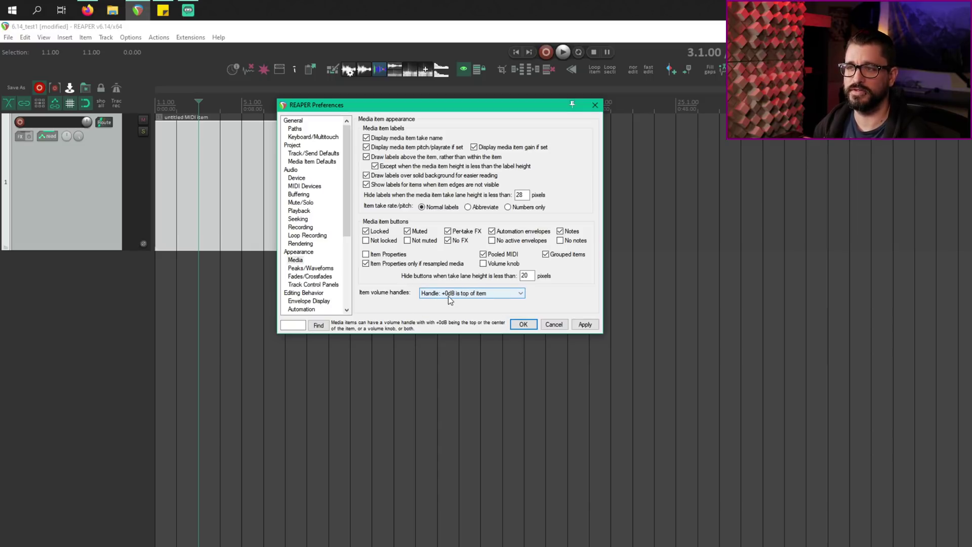
pyautogui.click(585, 324)
# Lower the MIDI item's velocity to x0.73 with its volume handle.
pyautogui.click(218, 122)
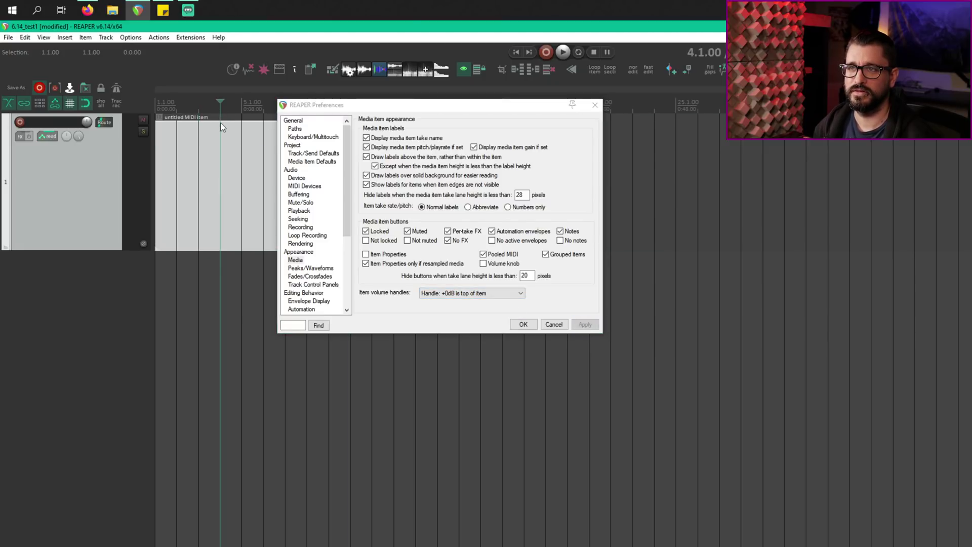
pyautogui.moveTo(222, 122); pyautogui.dragTo(222, 156)
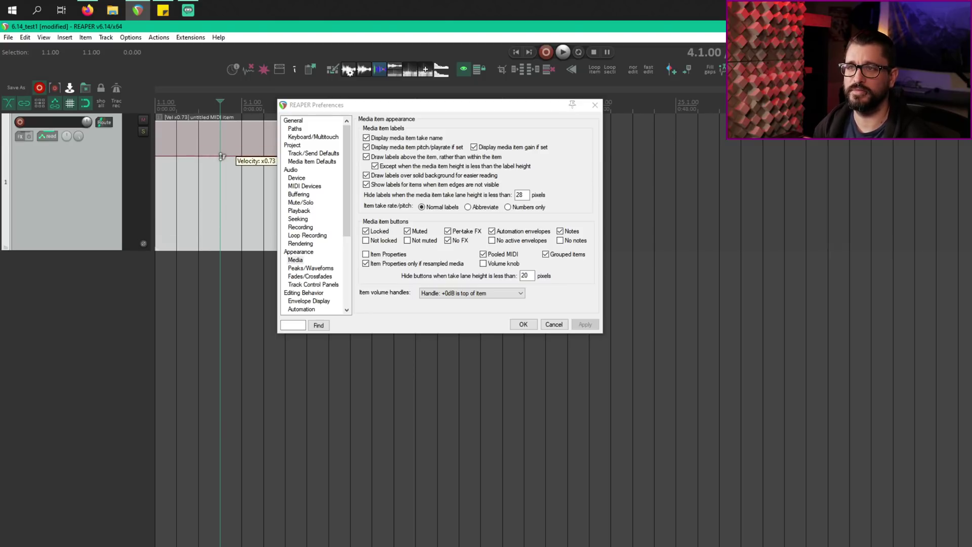
# Set item volume handles to "Handle: +0dB is center of item" and adjust the MIDI item's velocity to x1.14 with the handle.
pyautogui.click(461, 293)
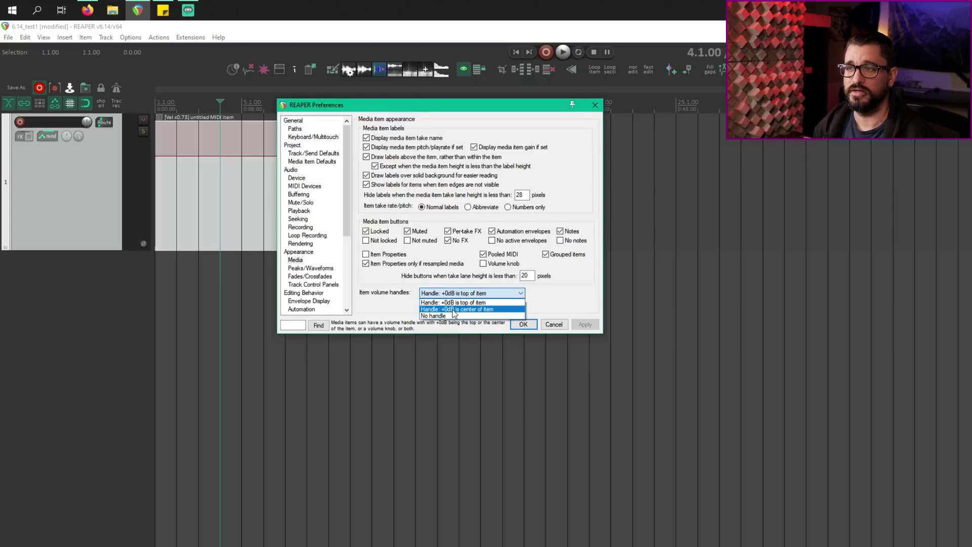
pyautogui.click(473, 309)
pyautogui.click(583, 325)
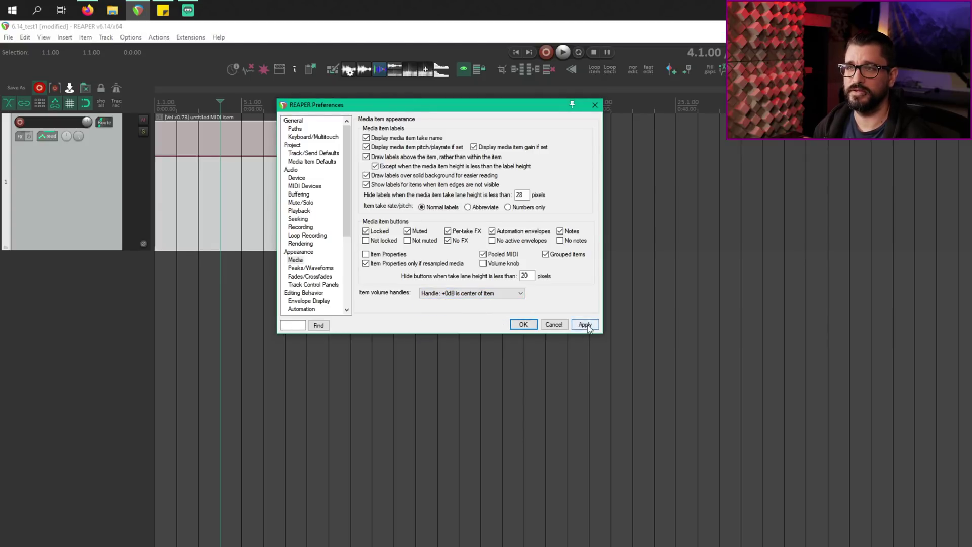
pyautogui.click(265, 220)
pyautogui.moveTo(257, 202); pyautogui.dragTo(256, 176)
# Move the preferences window clear of the track and draw a second MIDI item from measure 12 to measure 20.
pyautogui.click(340, 112)
pyautogui.moveTo(340, 107); pyautogui.dragTo(317, 298)
pyautogui.click(404, 179)
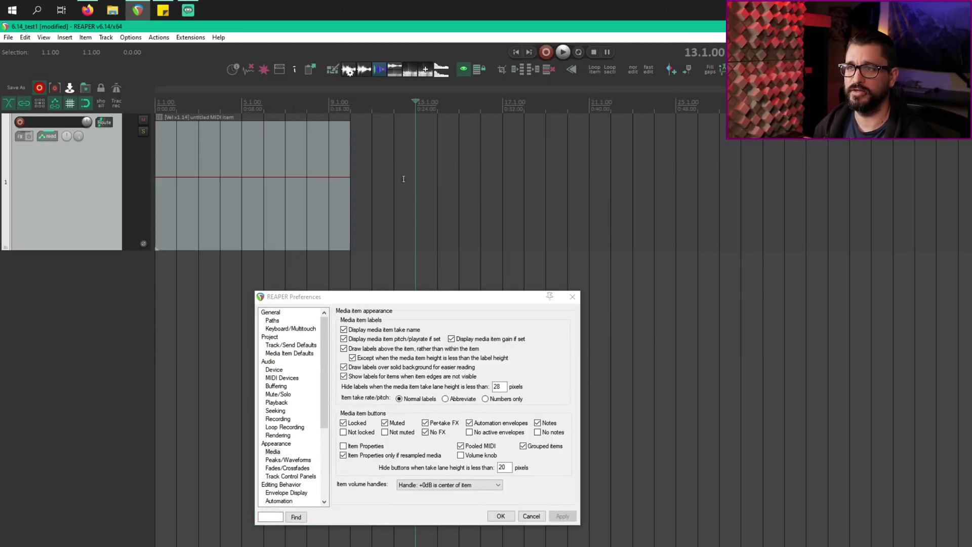
pyautogui.moveTo(391, 175); pyautogui.dragTo(567, 197)
pyautogui.click(442, 216)
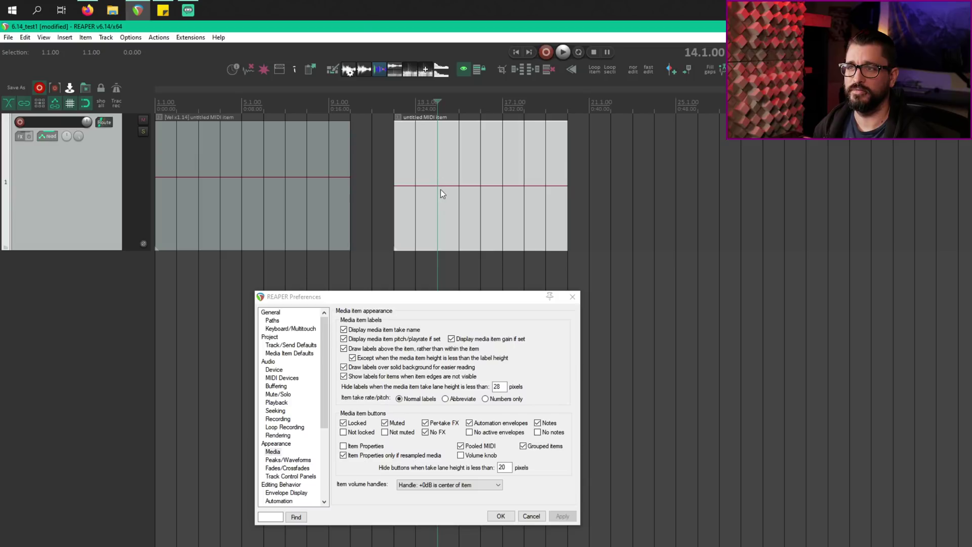
# Set item volume handles to "No handle" and enable the volume knob among the media item buttons.
pyautogui.moveTo(443, 302); pyautogui.dragTo(538, 135)
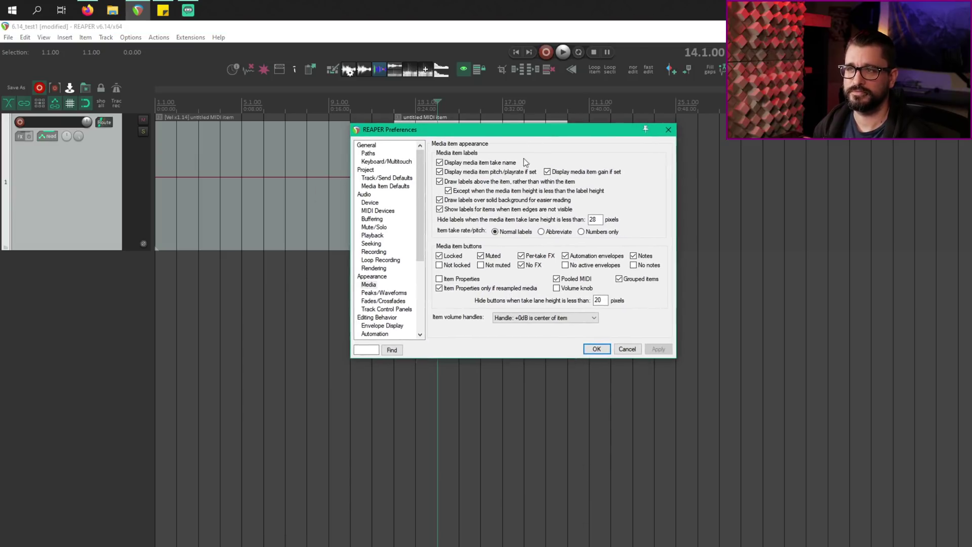
pyautogui.click(529, 317)
pyautogui.click(527, 343)
pyautogui.click(586, 289)
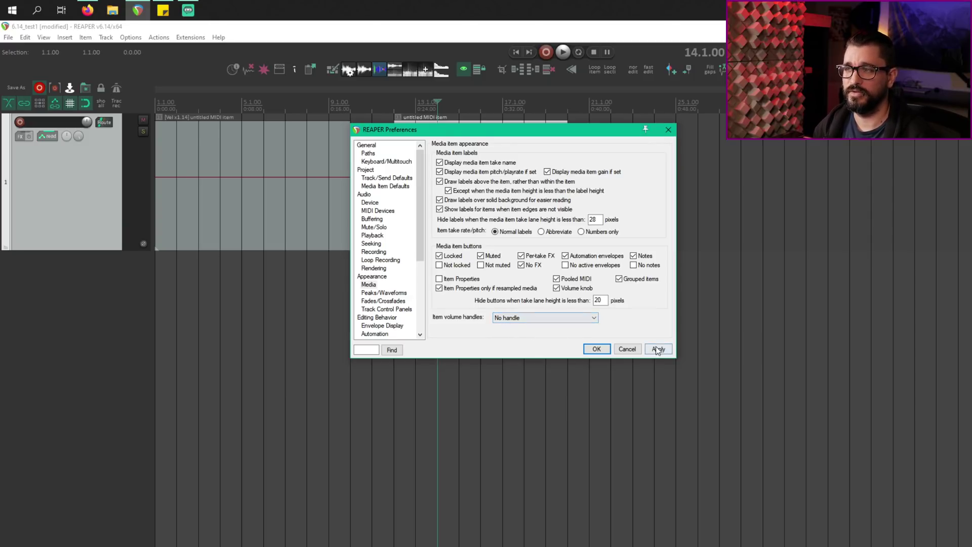
pyautogui.click(596, 348)
# Try changing the second MIDI item's velocity with its volume knob.
pyautogui.scroll(-2, 471, 192)
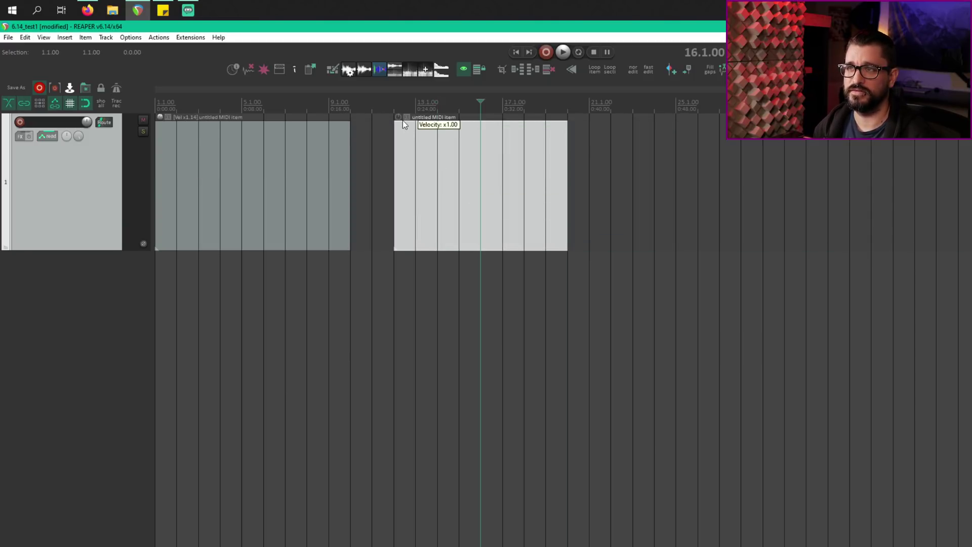
pyautogui.scroll(2, 401, 124)
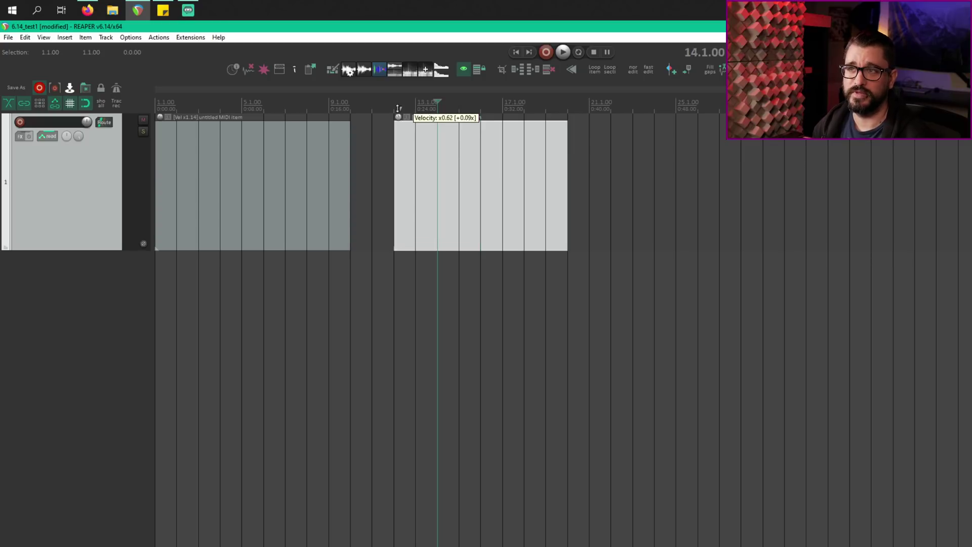
pyautogui.scroll(1, 401, 125)
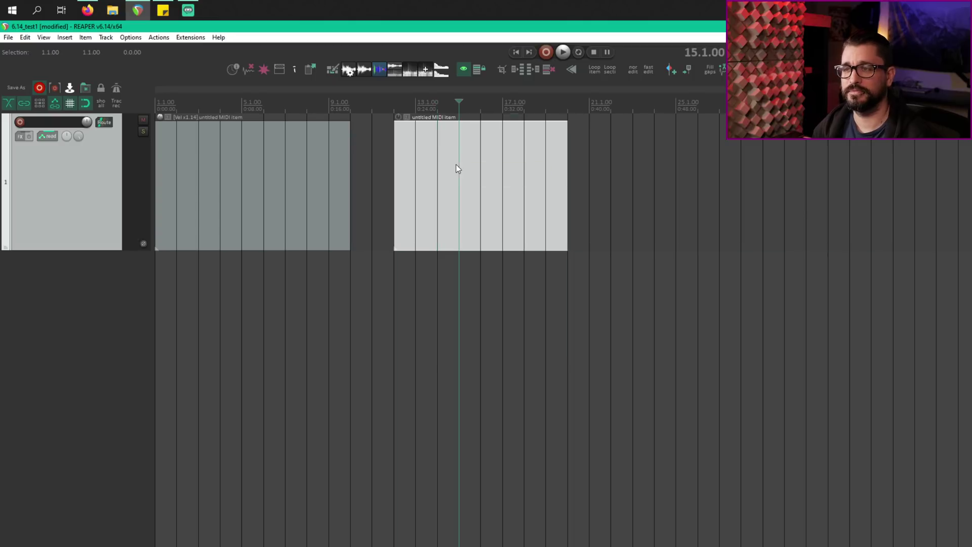
# Disable the volume knob among the media item buttons in the media appearance preferences.
pyautogui.hotkey('ctrl', 'p')
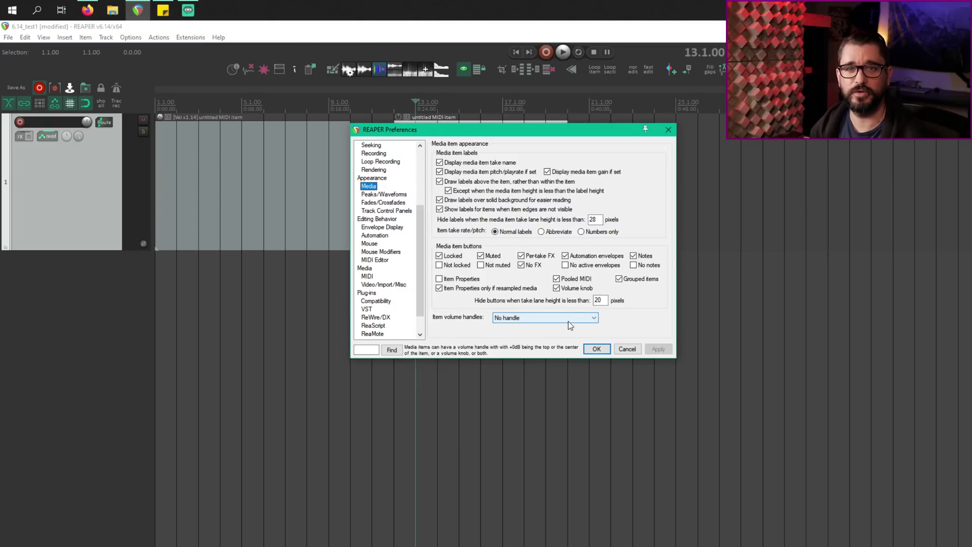
pyautogui.click(566, 290)
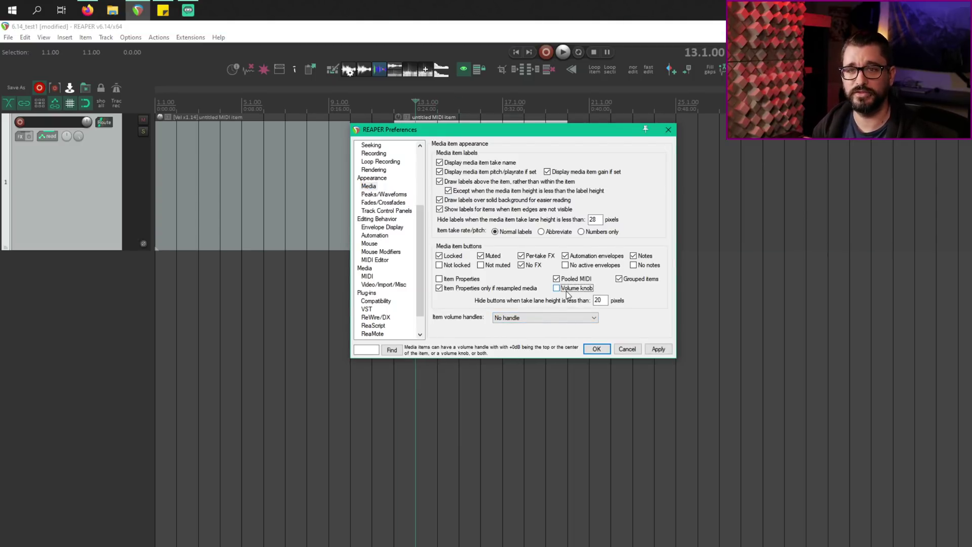
pyautogui.press('Return')
# In the media item defaults, enable "Do not set fade-in/fade-out for imported items".
pyautogui.click(448, 138)
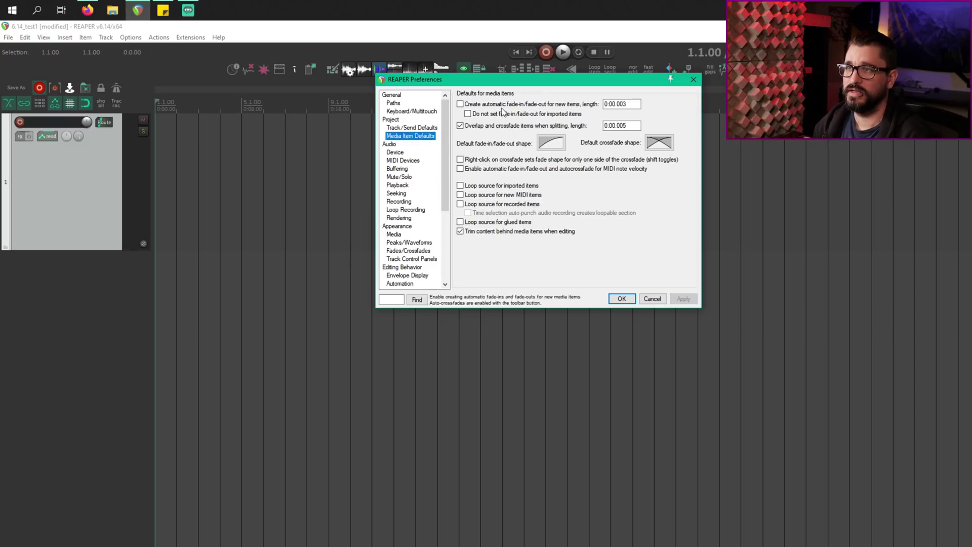
pyautogui.click(467, 115)
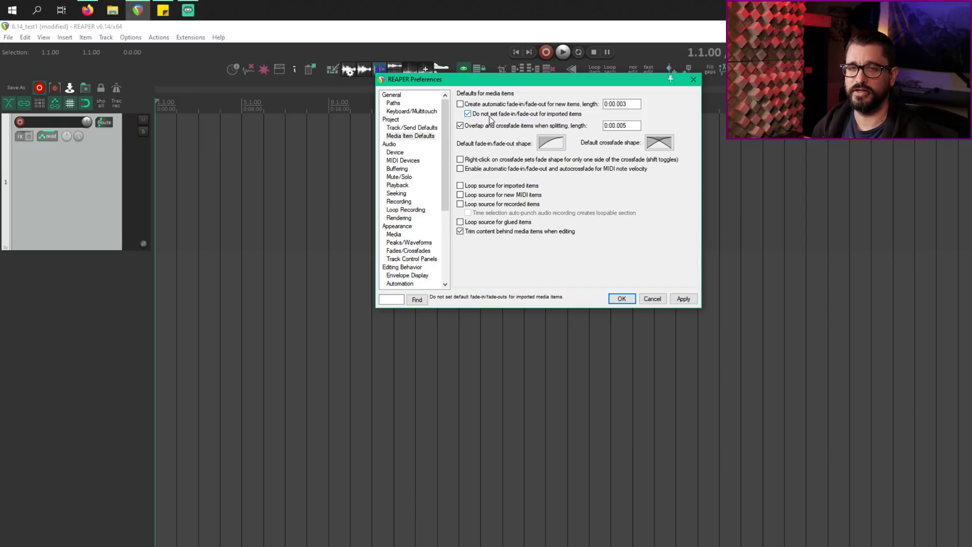
pyautogui.click(468, 114)
pyautogui.click(469, 115)
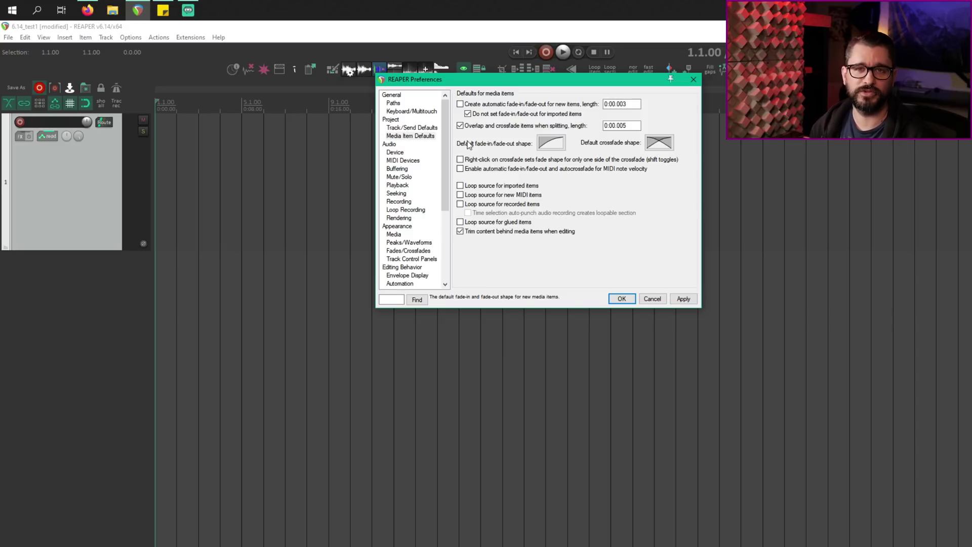
# Open the Automap MIDI input's configuration from the MIDI device preferences and examine the channel options for its control messages.
pyautogui.click(403, 160)
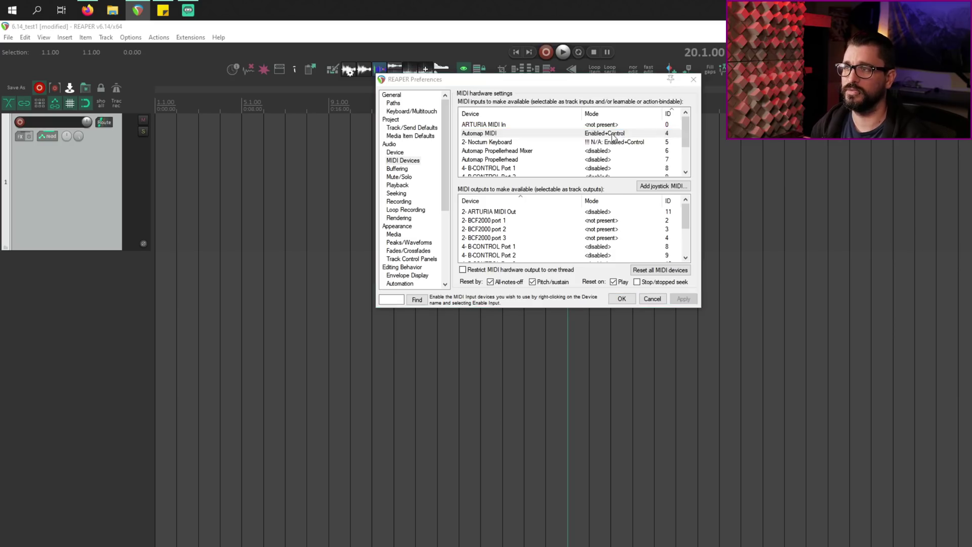
pyautogui.doubleClick(610, 133)
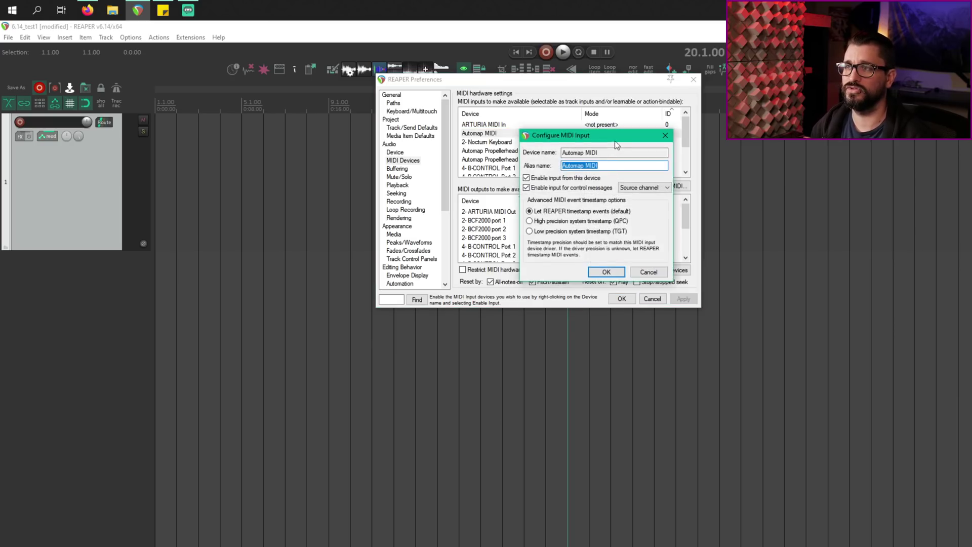
pyautogui.moveTo(615, 142); pyautogui.dragTo(626, 144)
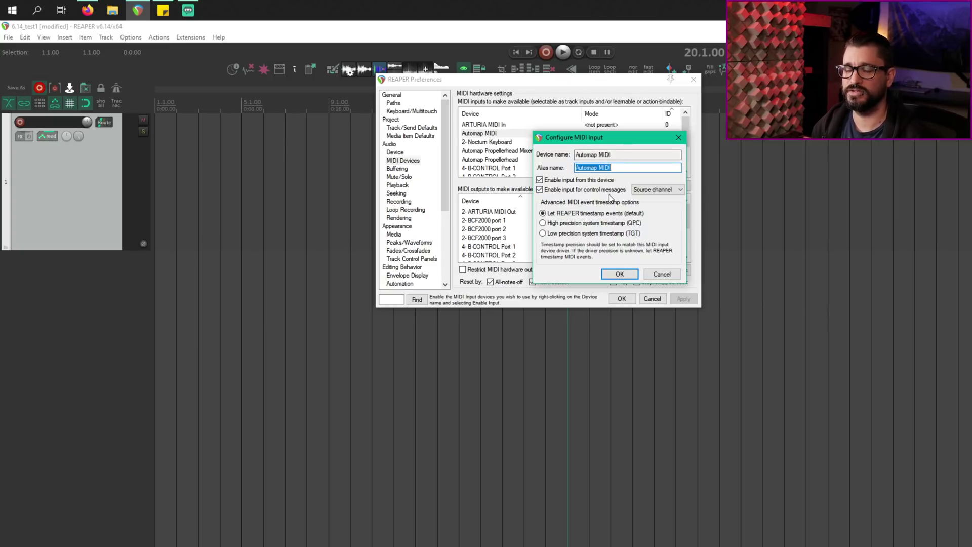
pyautogui.click(654, 191)
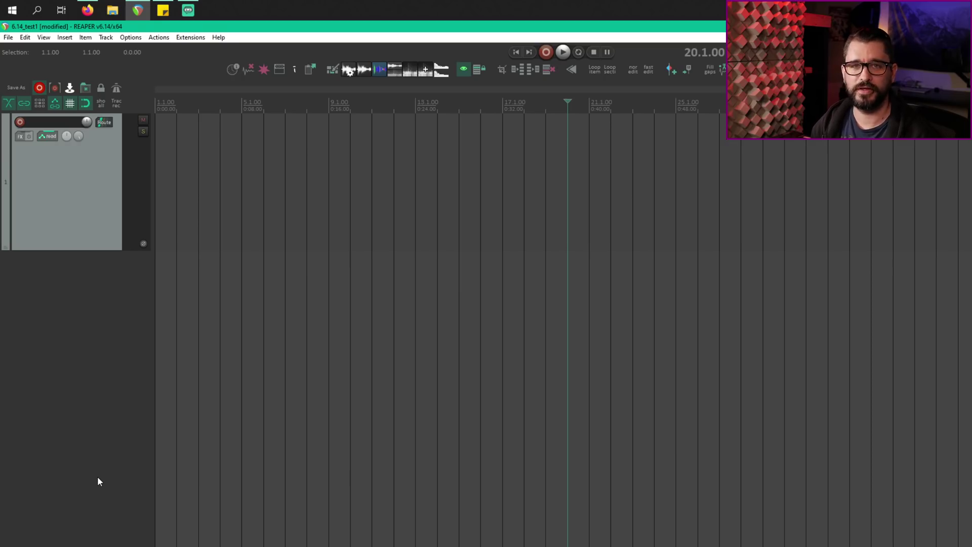
# Insert a click source on track 1 at the start of the project.
pyautogui.click(91, 225)
pyautogui.click(241, 193)
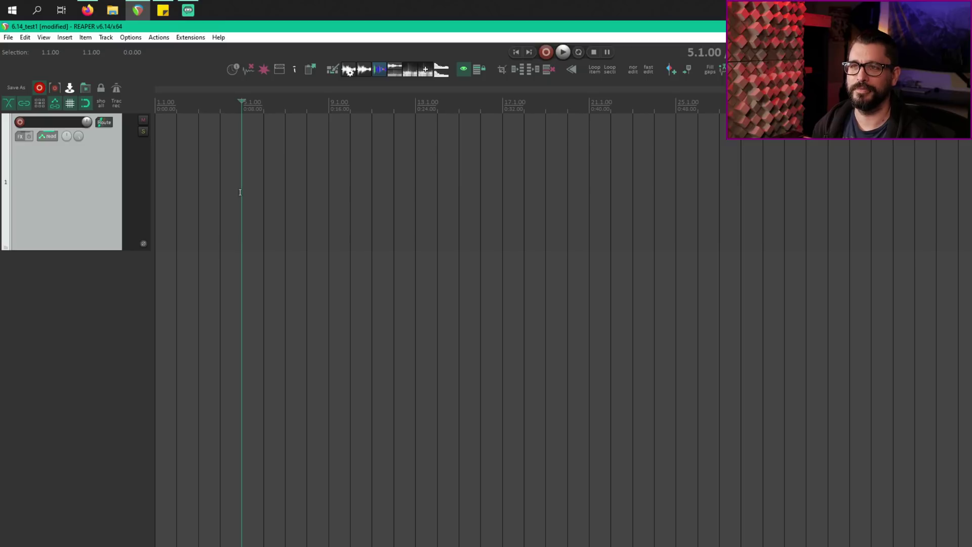
pyautogui.press('Home')
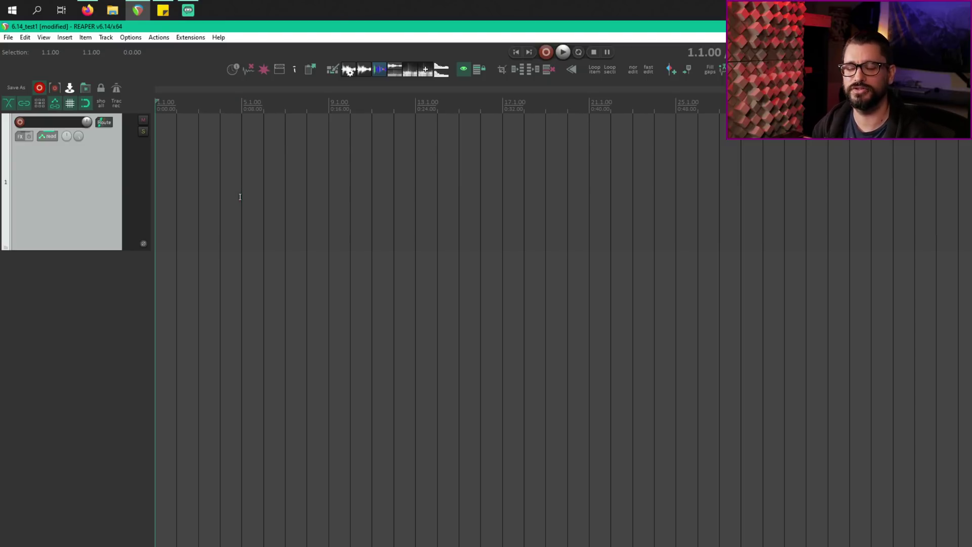
pyautogui.click(65, 41)
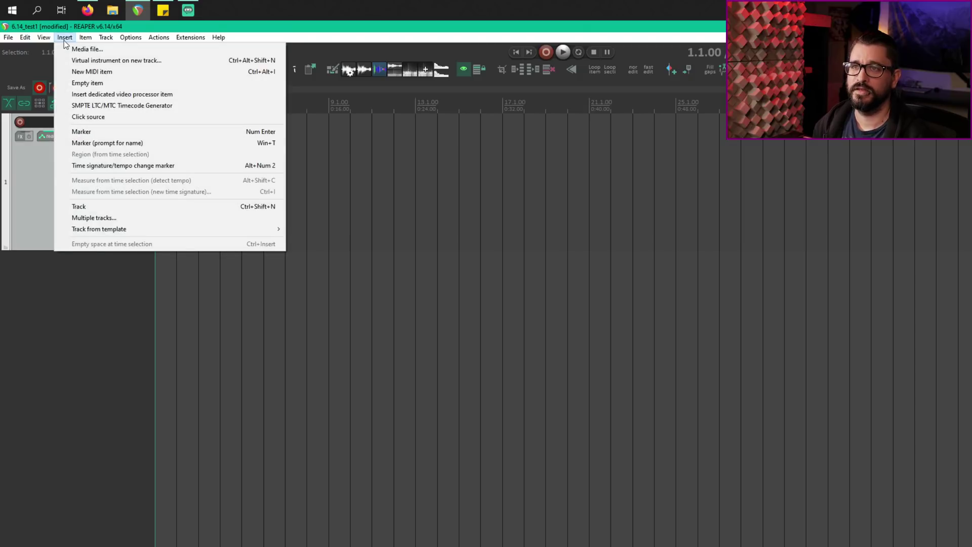
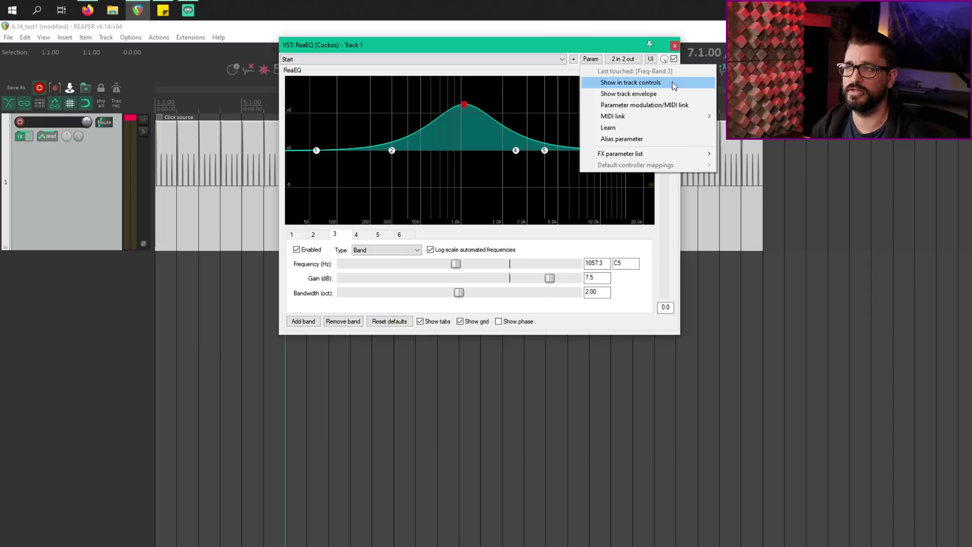
# Show ReaEQ's Freq-Band 3 parameter in the track controls and enable its modulation by the audio control signal (sidechain).
pyautogui.click(673, 83)
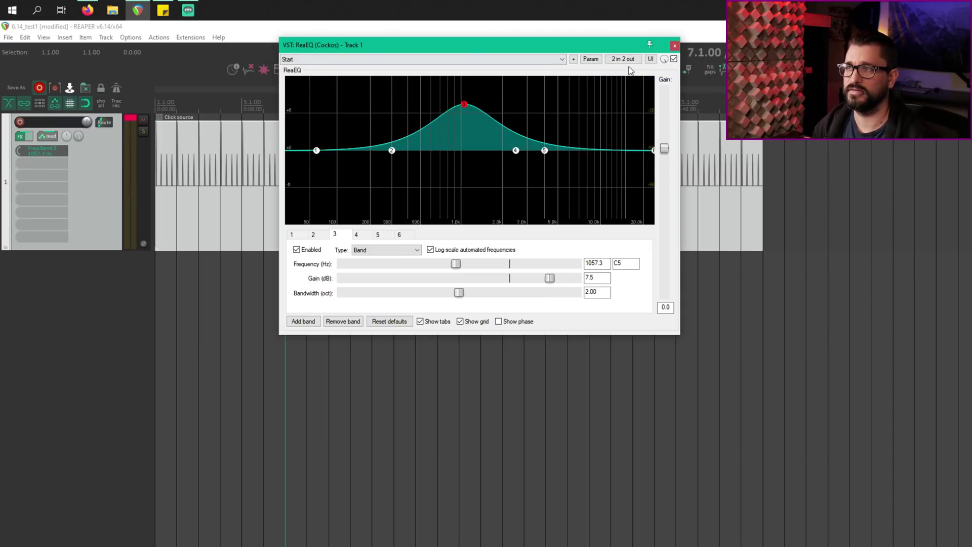
pyautogui.click(592, 60)
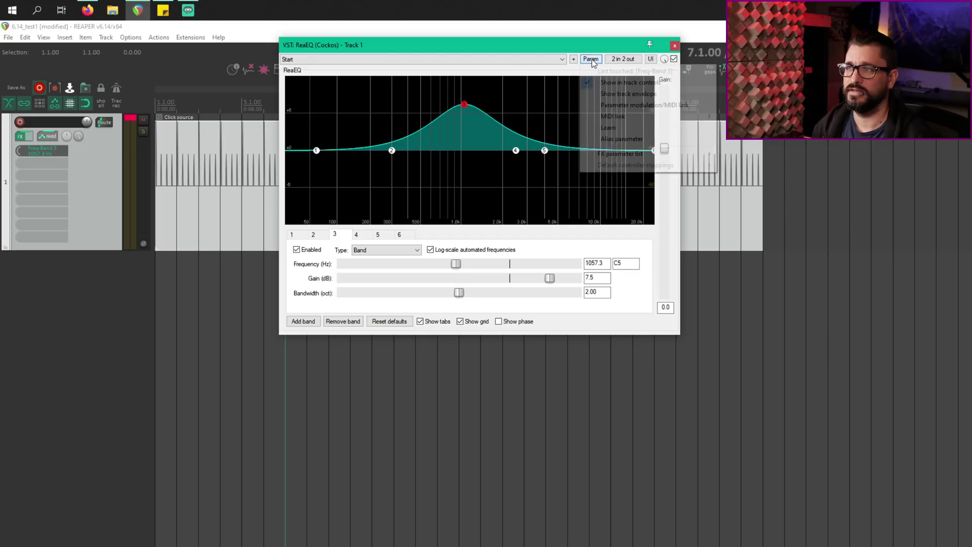
pyautogui.click(629, 108)
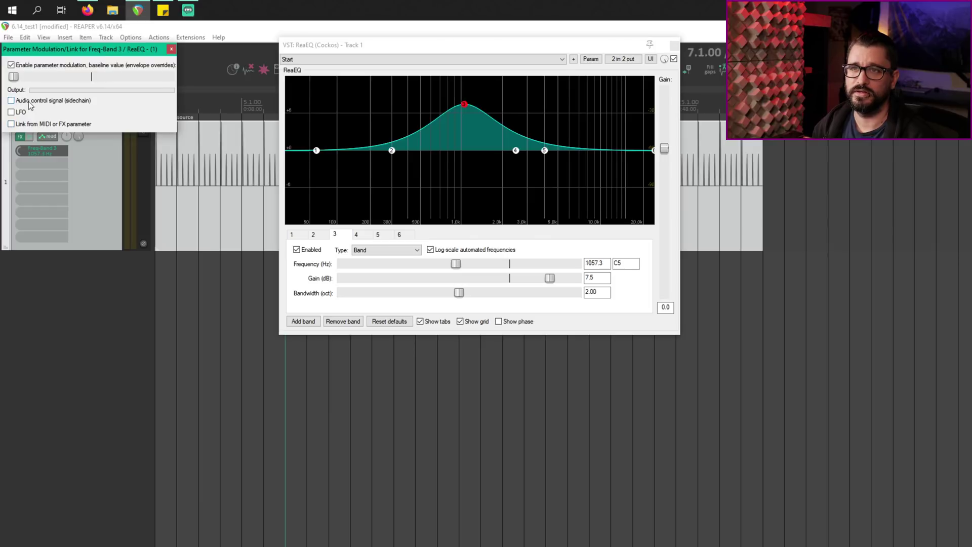
pyautogui.click(11, 101)
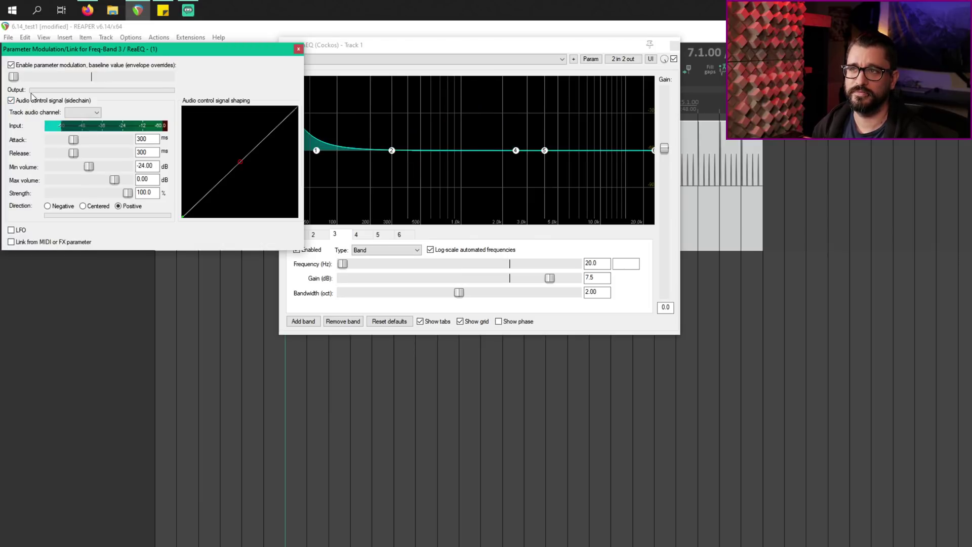
# Reset the Freq-Band 3 modulation's baseline value to the centre and set the audio control signal direction to Centered.
pyautogui.moveTo(52, 53); pyautogui.dragTo(148, 172)
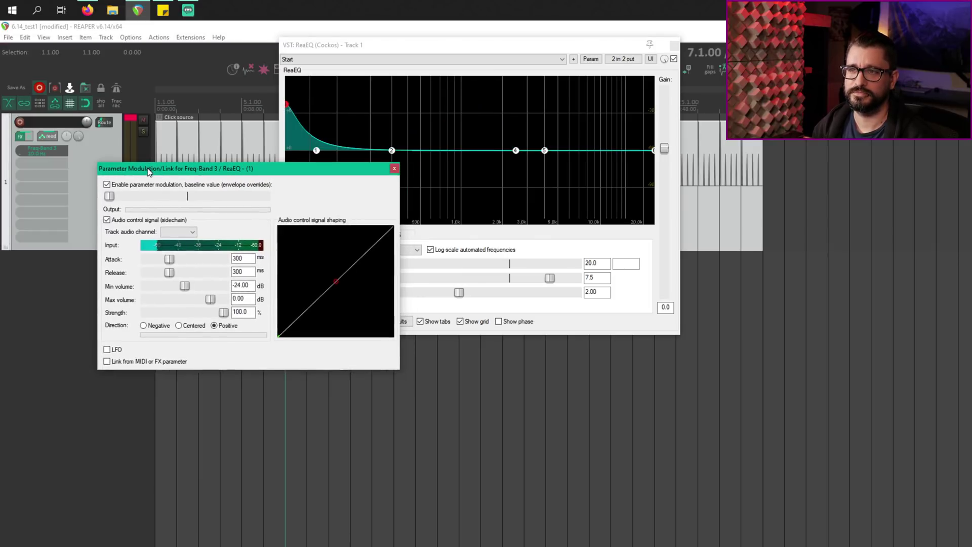
pyautogui.doubleClick(110, 196)
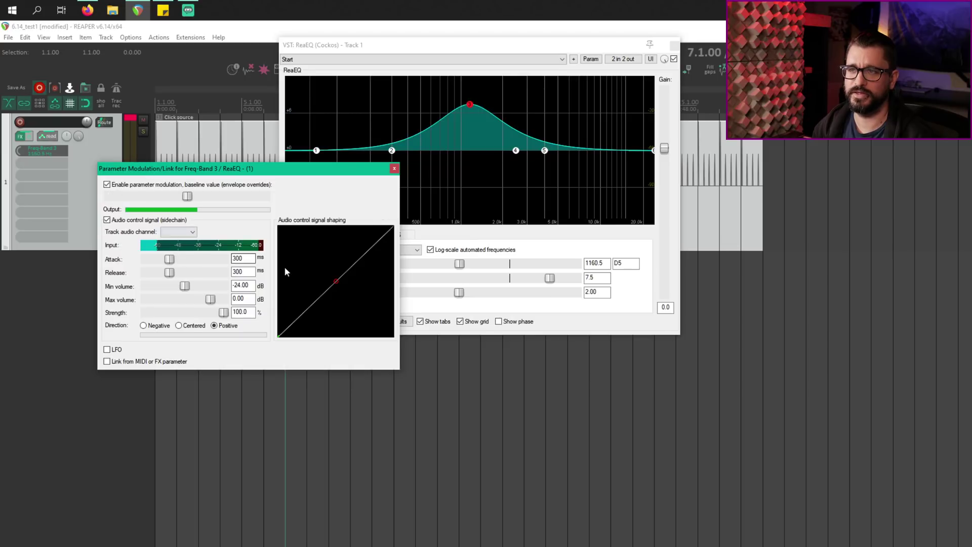
pyautogui.press('Left')
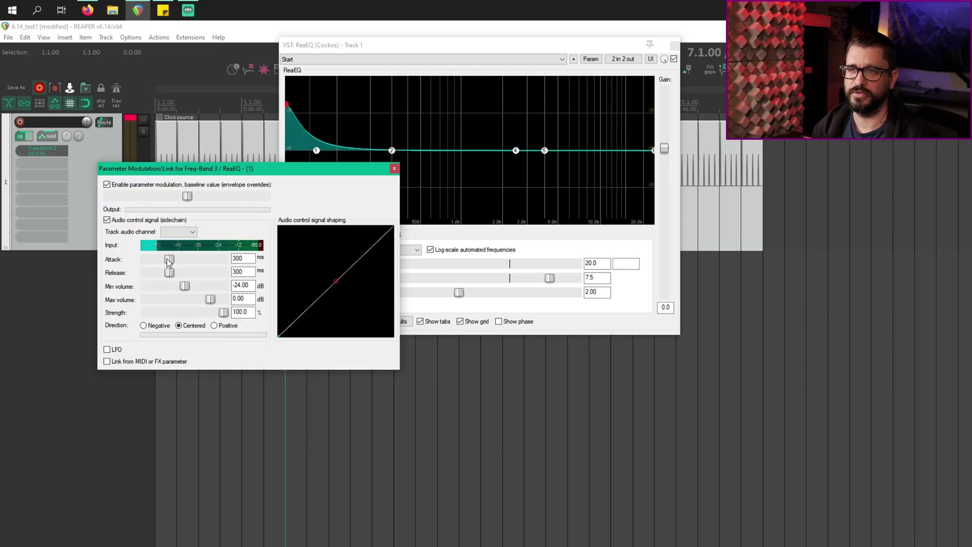
# Set the audio control signal's attack to 0 ms and its track audio channel to 1+2.
pyautogui.moveTo(169, 260); pyautogui.dragTo(146, 259)
pyautogui.click(192, 232)
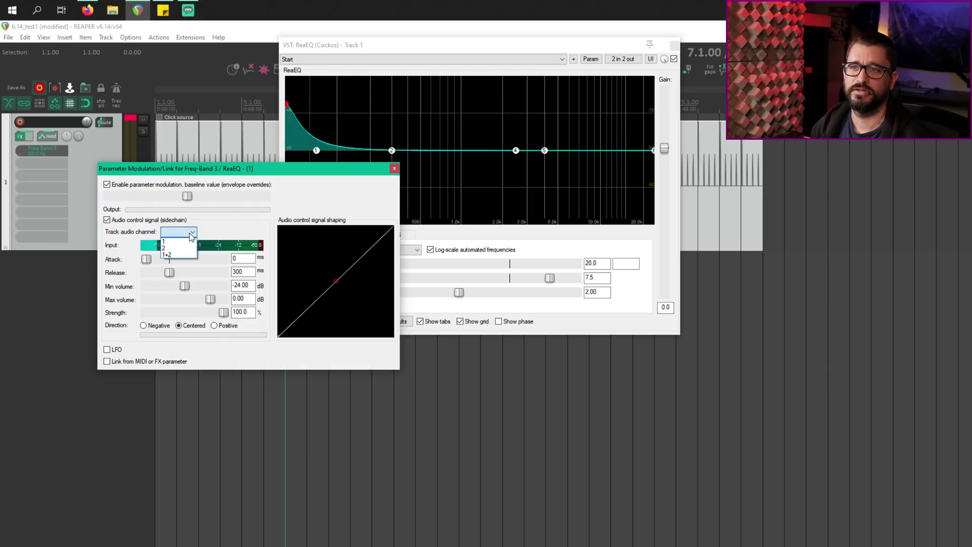
pyautogui.click(188, 255)
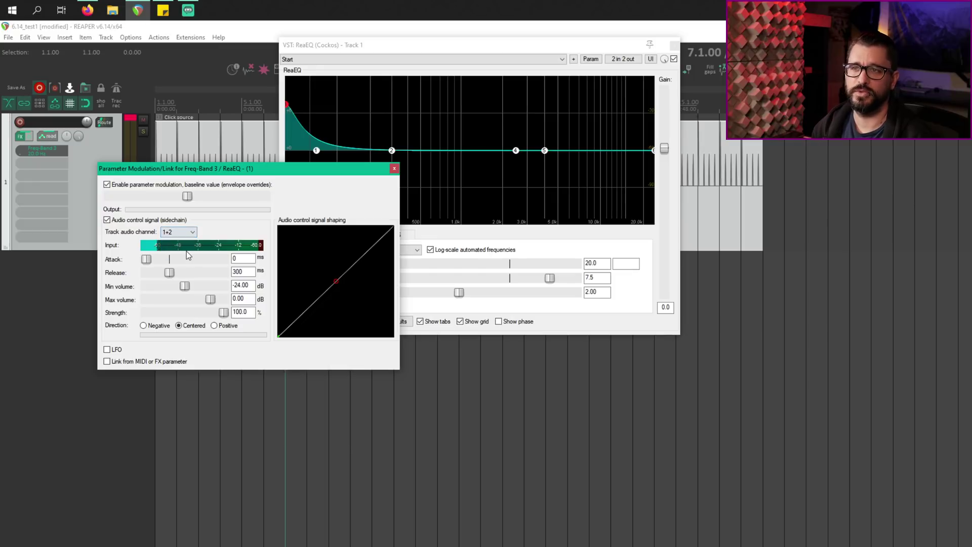
# Play the click source from bar 2 and watch how the modulation moves the ReaEQ band, then stop playback.
pyautogui.click(175, 137)
pyautogui.press('space')
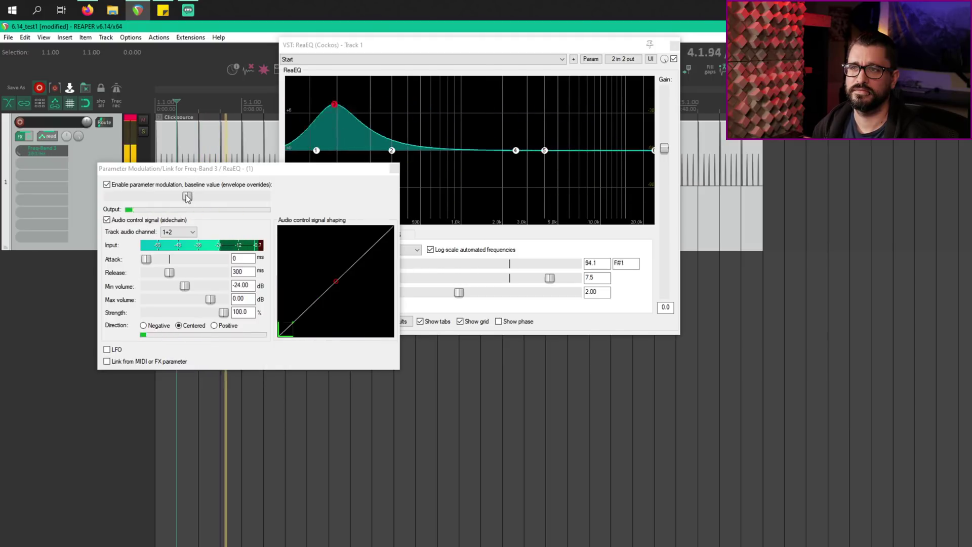
pyautogui.press('space')
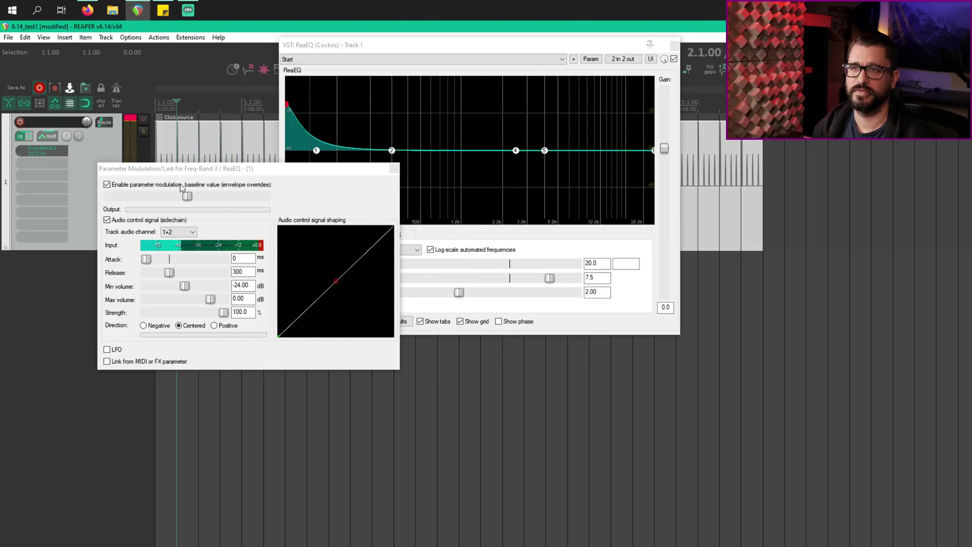
# Close the ReaEQ and parameter modulation windows and play the project to watch the Freq-Band 3 knob on track 1.
pyautogui.moveTo(133, 169); pyautogui.dragTo(197, 194)
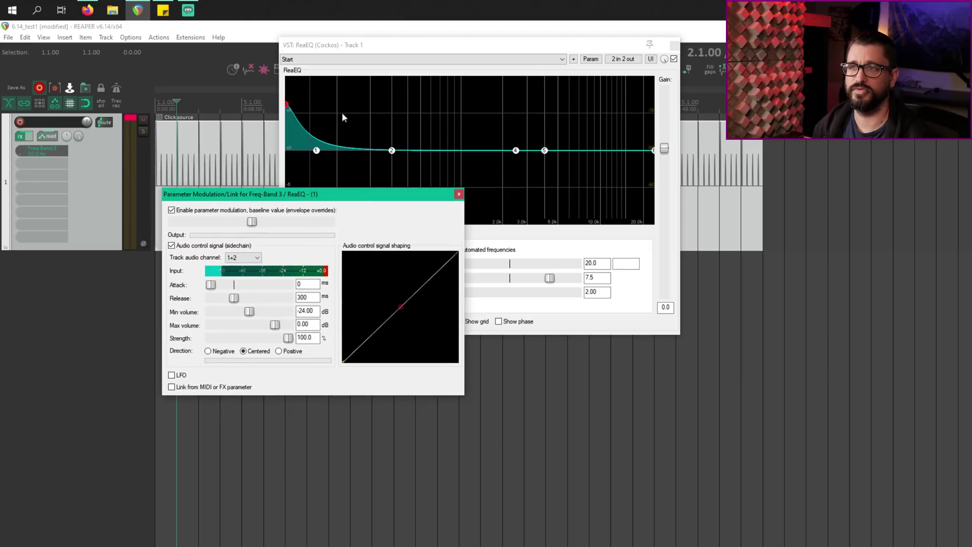
pyautogui.click(675, 44)
pyautogui.click(459, 193)
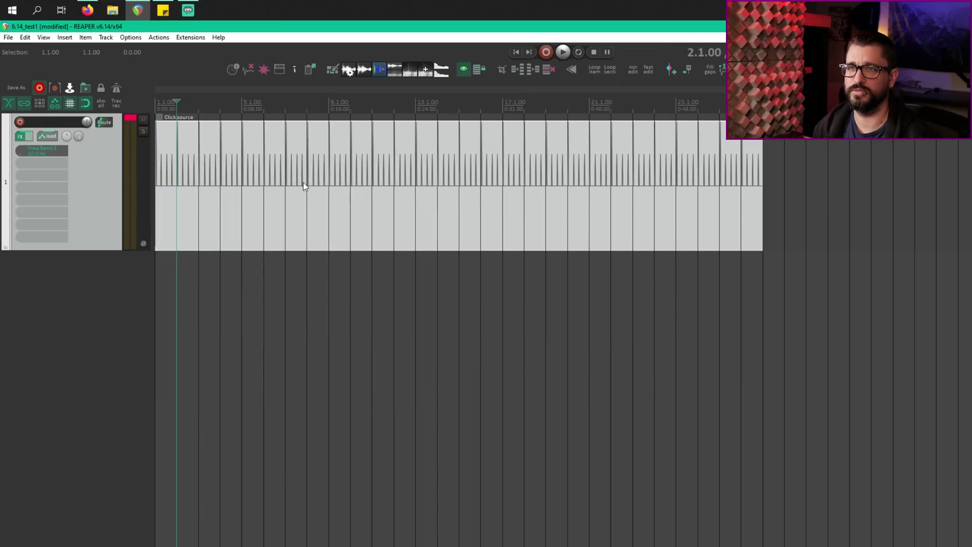
pyautogui.press('space')
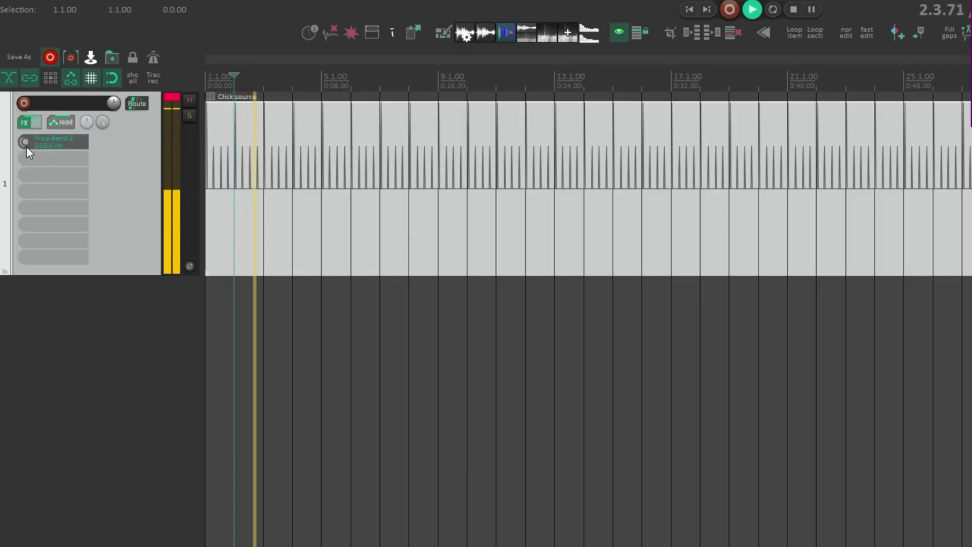
pyautogui.press('space')
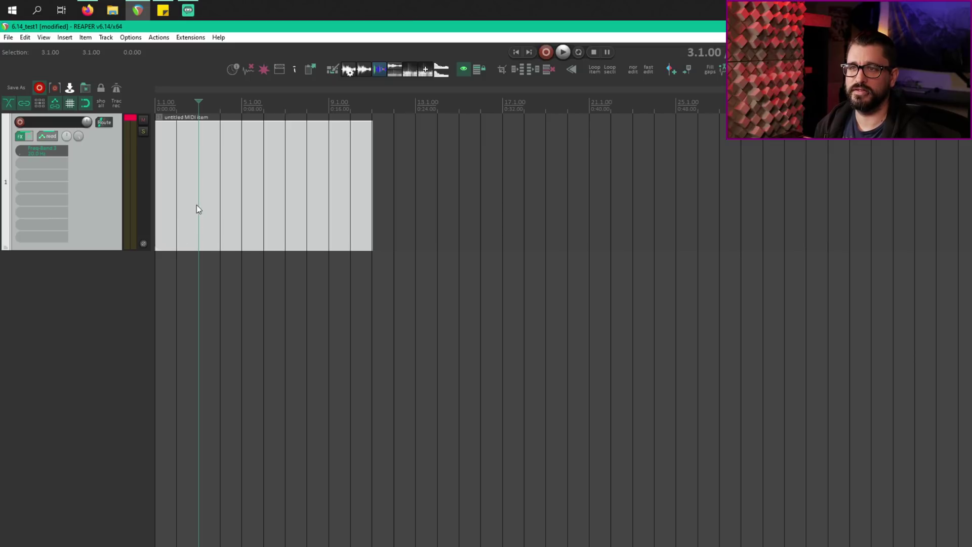
# Add a take marker named "aaaa" to the MIDI item at bar 3.
pyautogui.rightClick(209, 189)
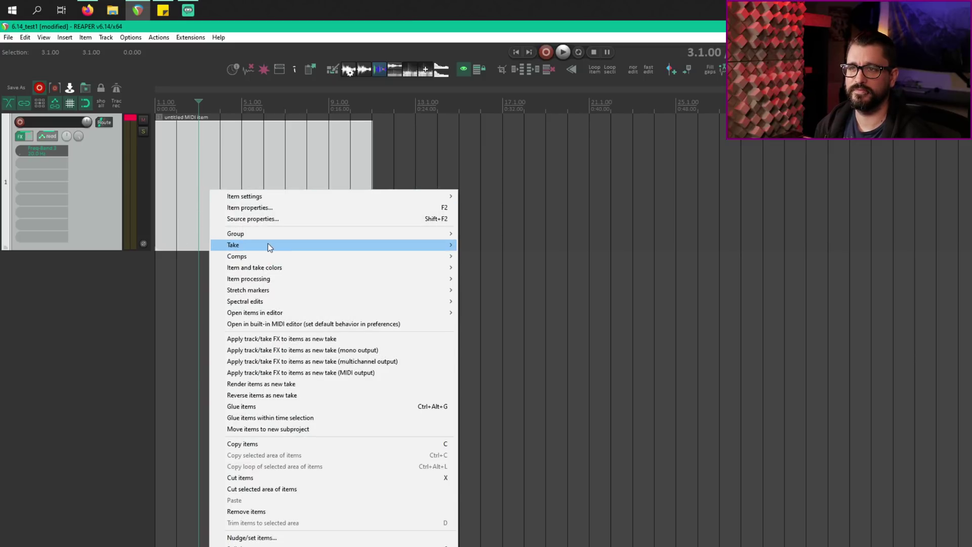
pyautogui.moveTo(270, 247)
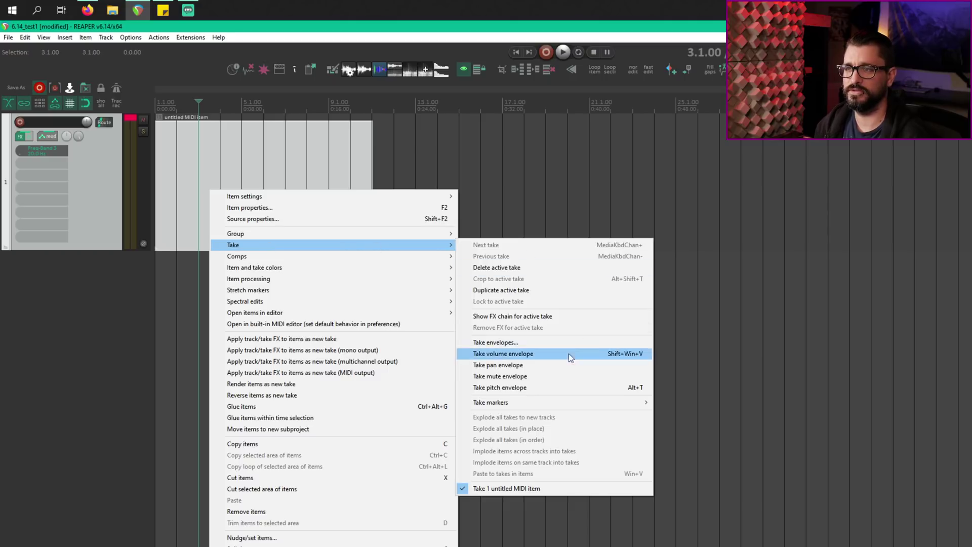
pyautogui.moveTo(582, 408)
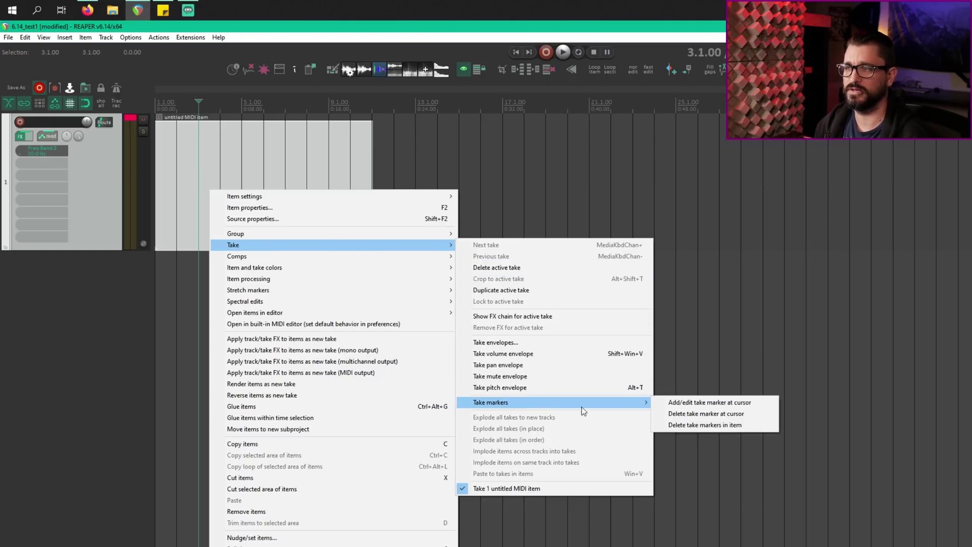
pyautogui.click(712, 402)
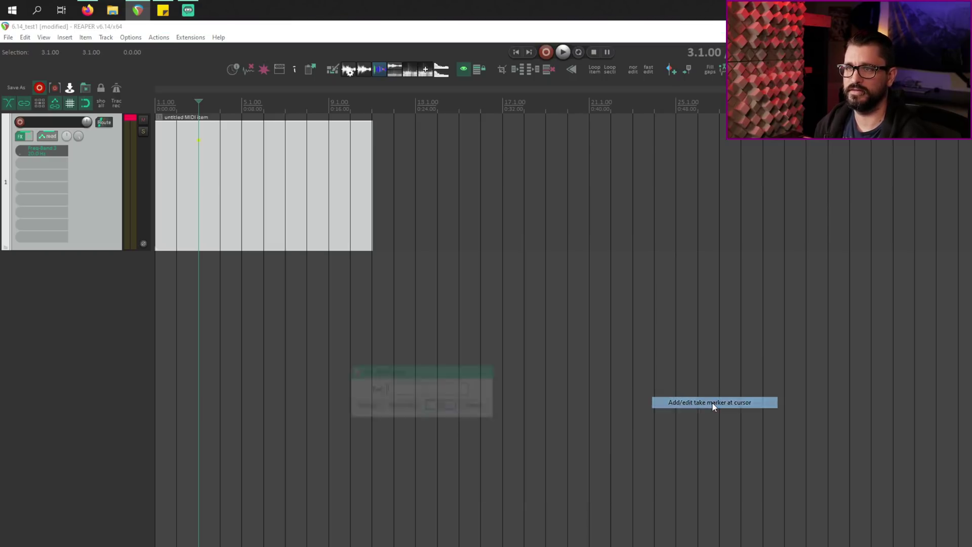
pyautogui.write('Verse')
pyautogui.click(435, 401)
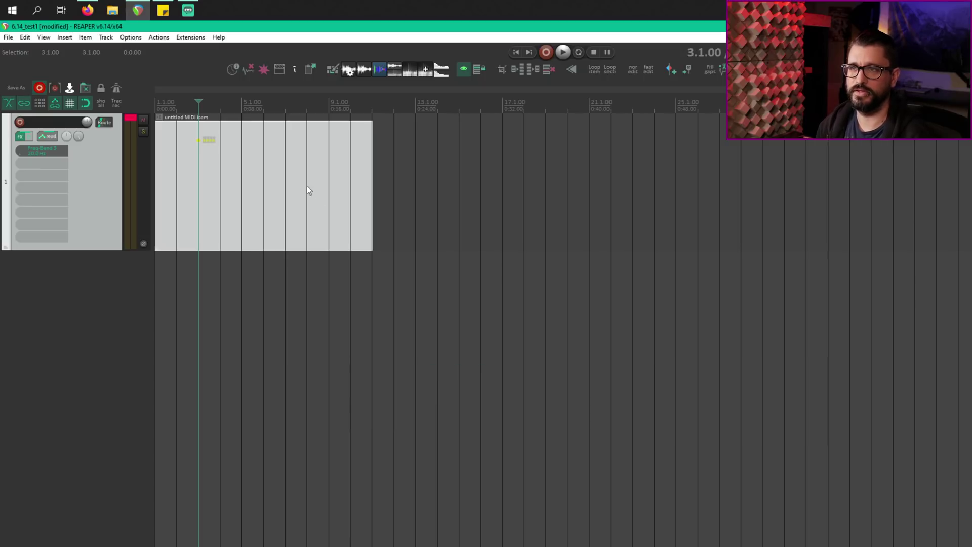
# Add a second take marker to the MIDI item at bar 7 and name it "bbbb".
pyautogui.click(283, 208)
pyautogui.hotkey('shift', 'm')
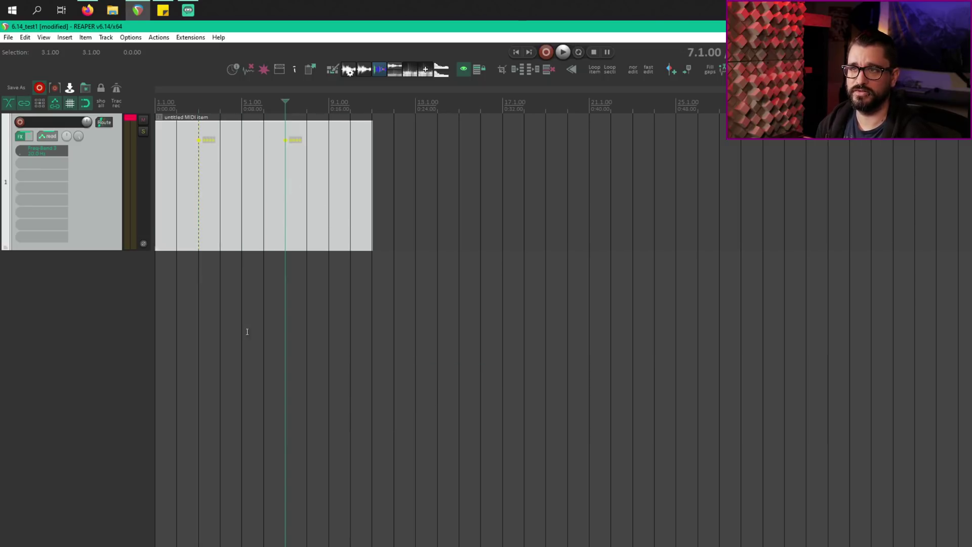
pyautogui.click(235, 235)
pyautogui.doubleClick(287, 140)
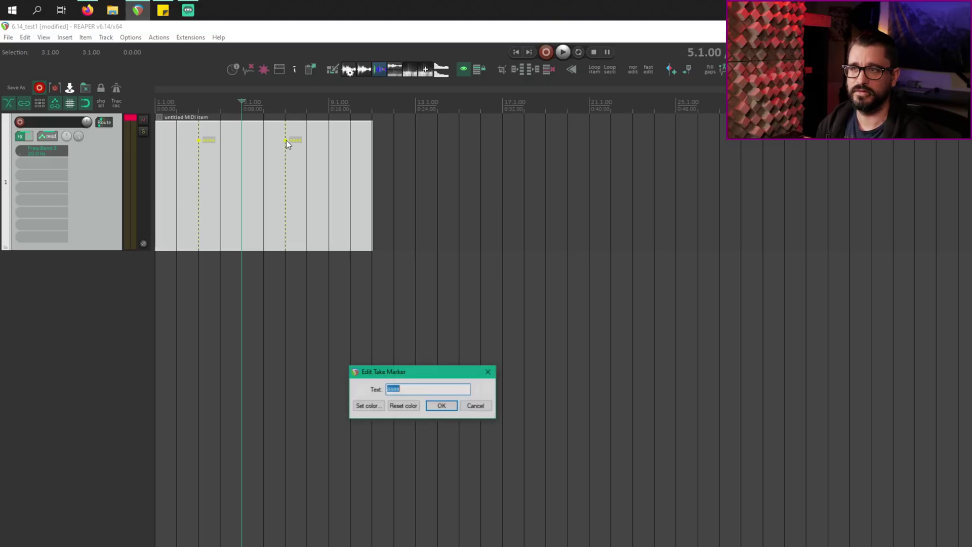
pyautogui.write('bbbb')
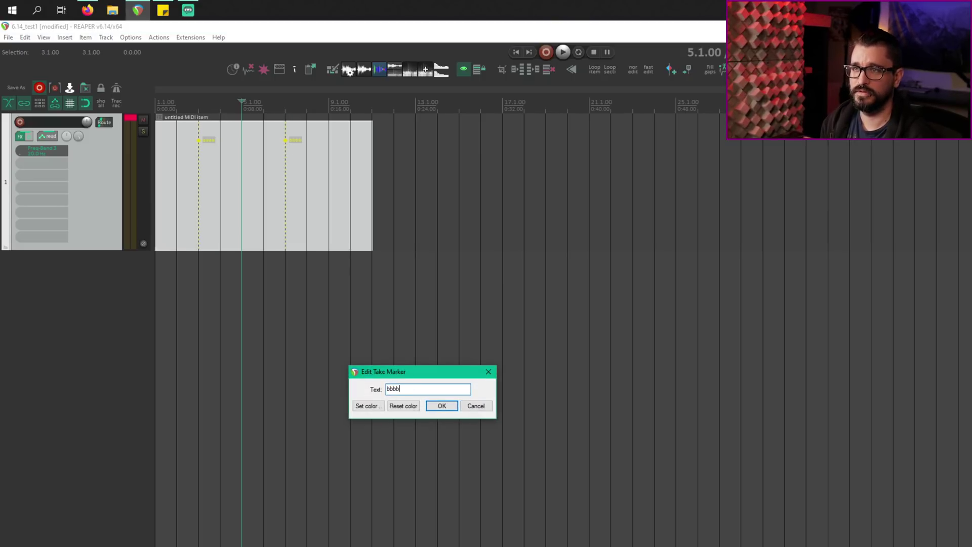
pyautogui.press('Return')
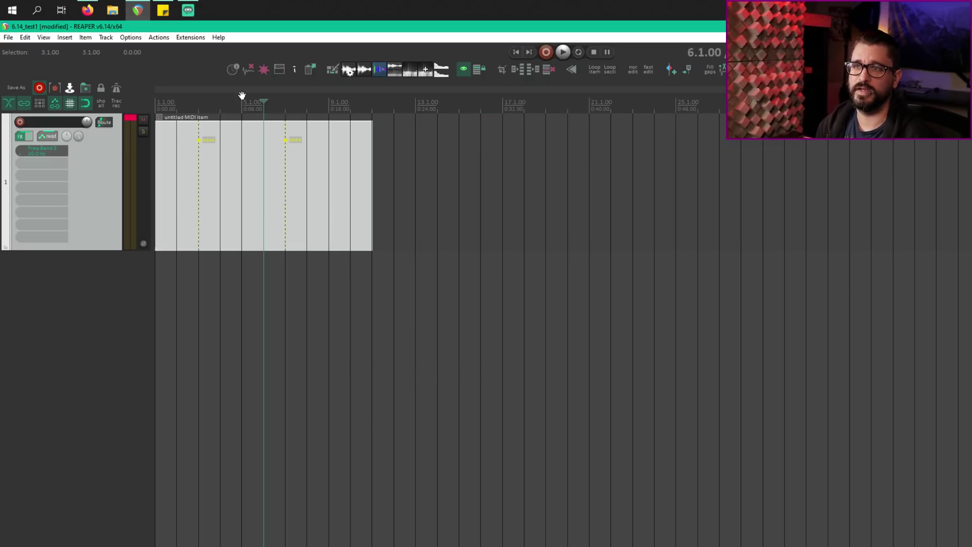
# Add a project marker named "aaab" at position 4.1.00.
pyautogui.click(228, 146)
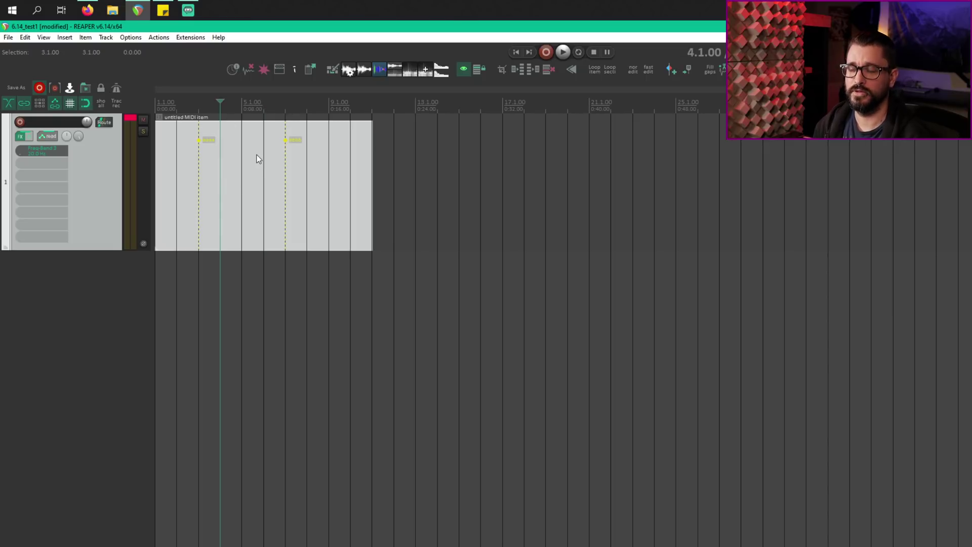
pyautogui.hotkey('shift', 'm')
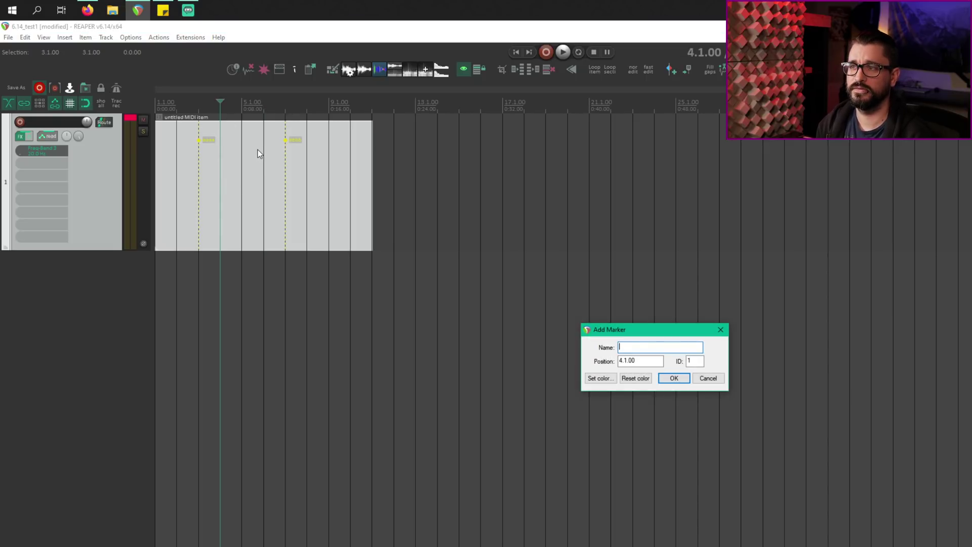
pyautogui.write('aaab')
pyautogui.press('Return')
# Add a project marker named "aaabn" at position 11.1.00, at the end of the MIDI item.
pyautogui.click(380, 103)
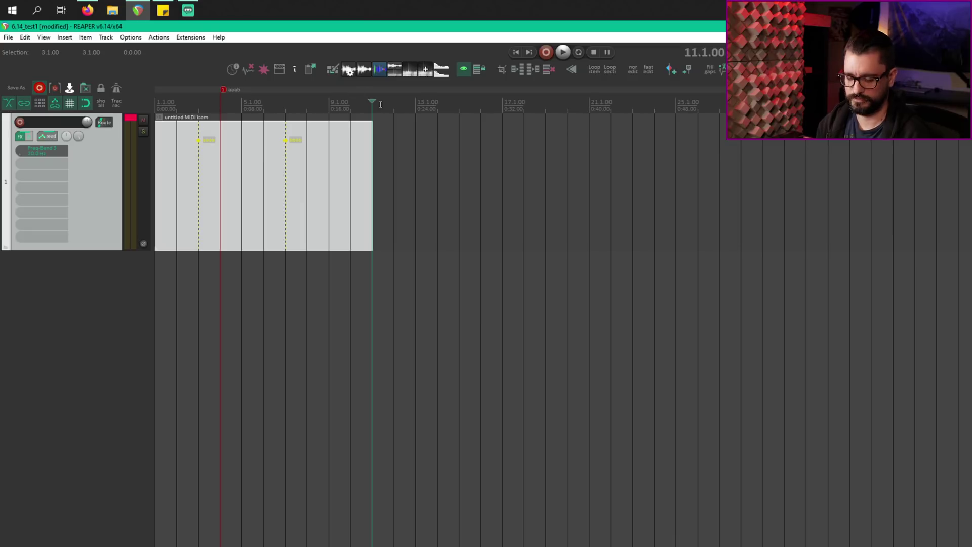
pyautogui.hotkey('shift', 'm')
pyautogui.write('aaabn')
pyautogui.press('Return')
# Create two unnamed regions, from 14.1.00 to 24.1.00 and from 27.1.00 to 36.1.00, and return the edit cursor to the project start.
pyautogui.click(409, 205)
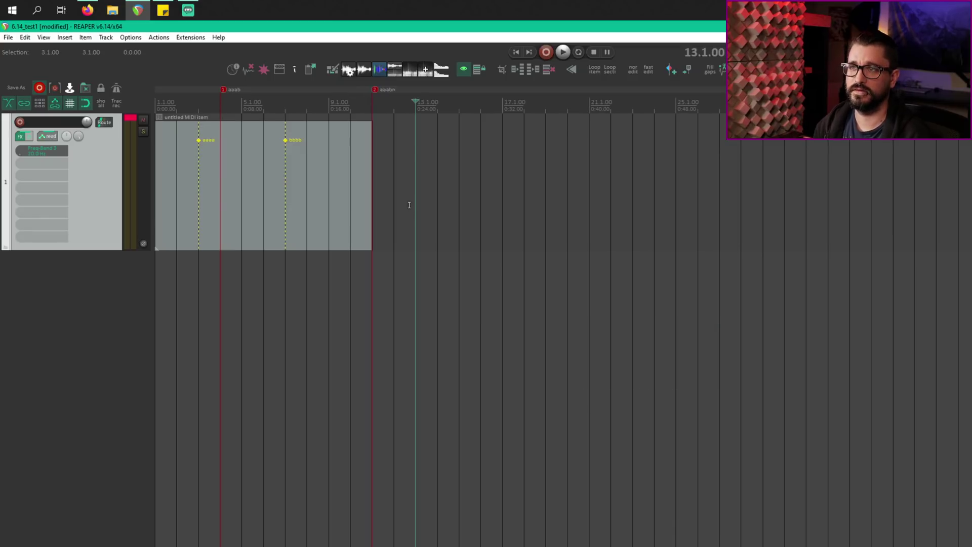
pyautogui.moveTo(439, 98); pyautogui.dragTo(654, 102)
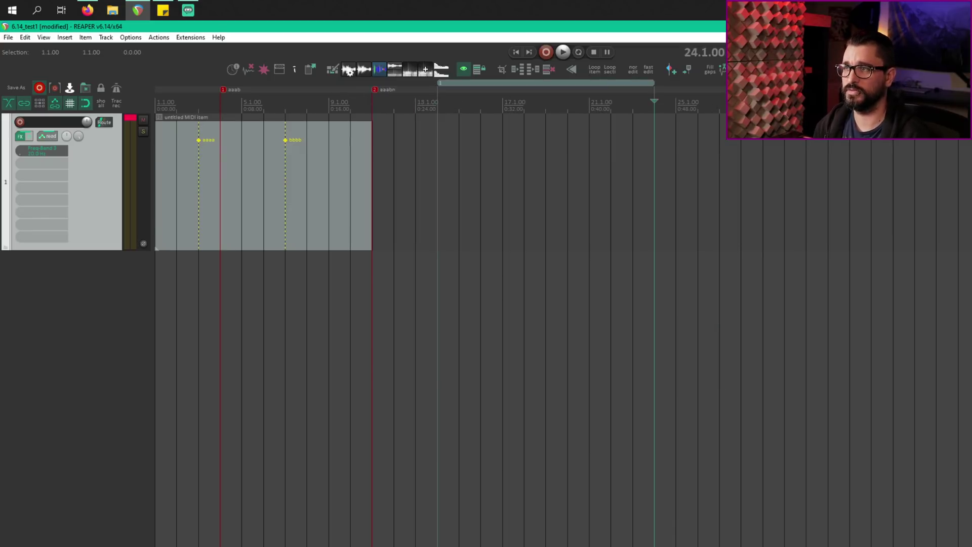
pyautogui.click(698, 217)
pyautogui.click(537, 235)
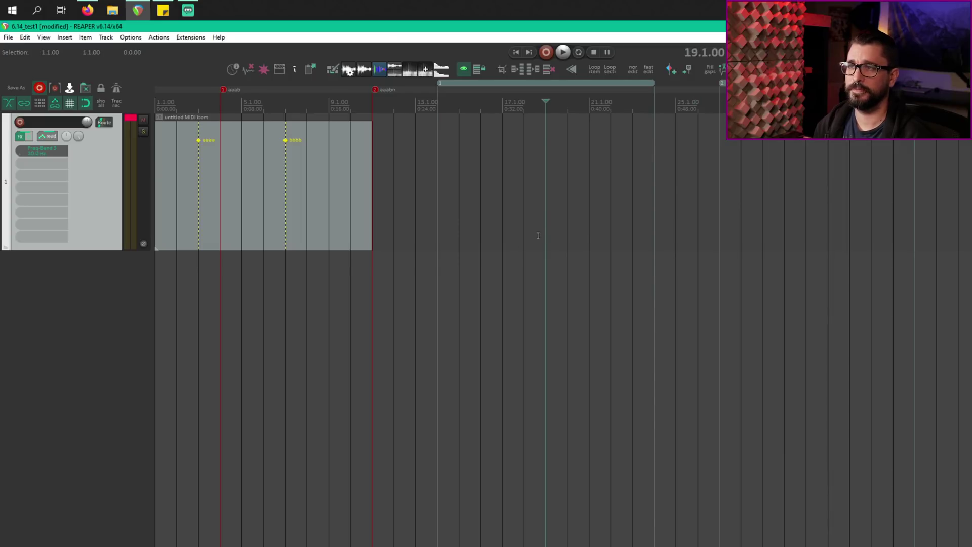
pyautogui.click(423, 211)
pyautogui.press('Home')
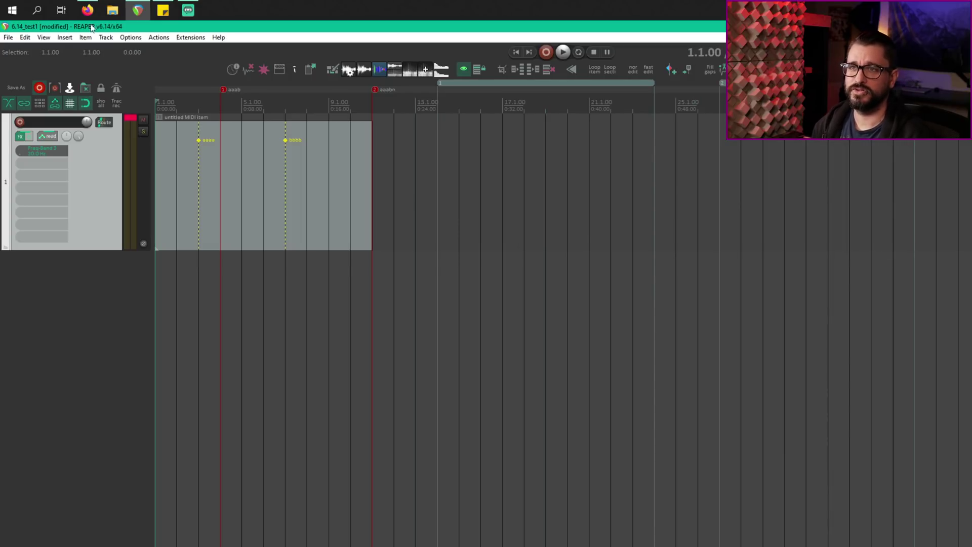
# Open the Region/Marker Manager and toggle the display of take markers off and back on.
pyautogui.click(44, 38)
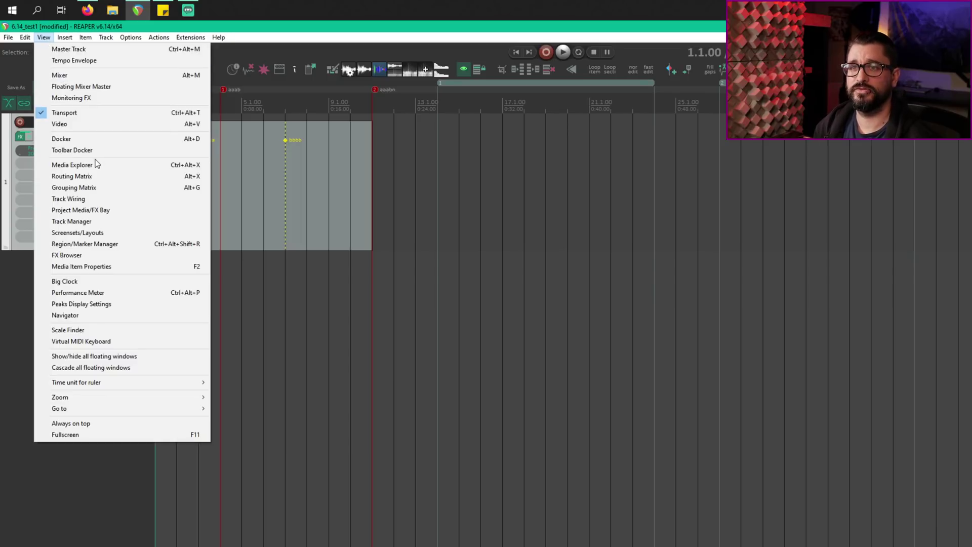
pyautogui.click(93, 245)
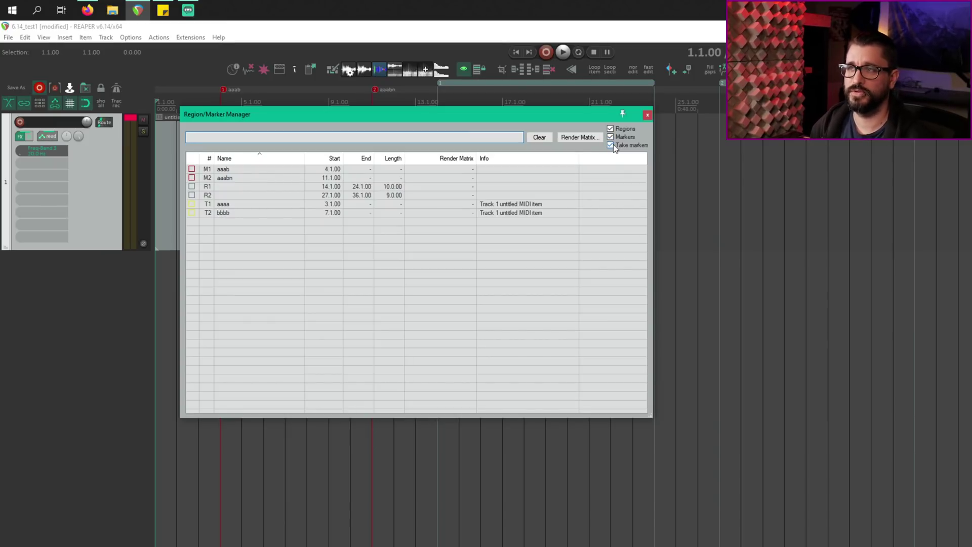
pyautogui.click(611, 145)
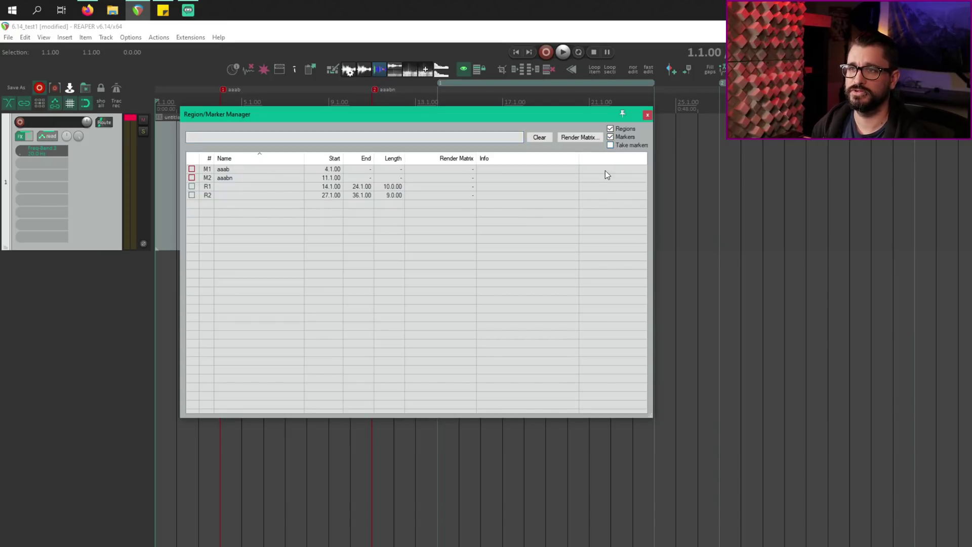
pyautogui.click(610, 145)
pyautogui.click(610, 146)
pyautogui.click(610, 145)
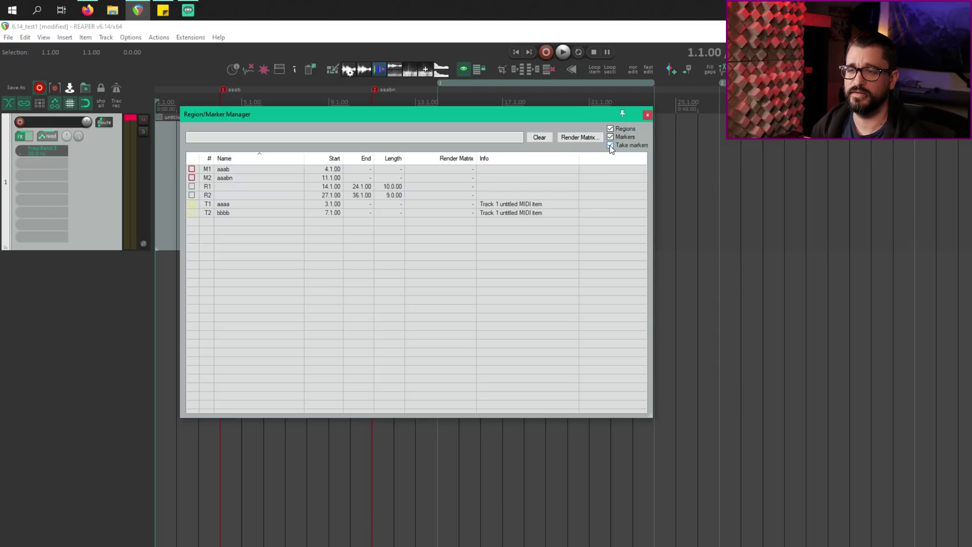
# Turn off separate listing of markers, regions and take markers, and sort the combined list by name in descending order.
pyautogui.rightClick(380, 271)
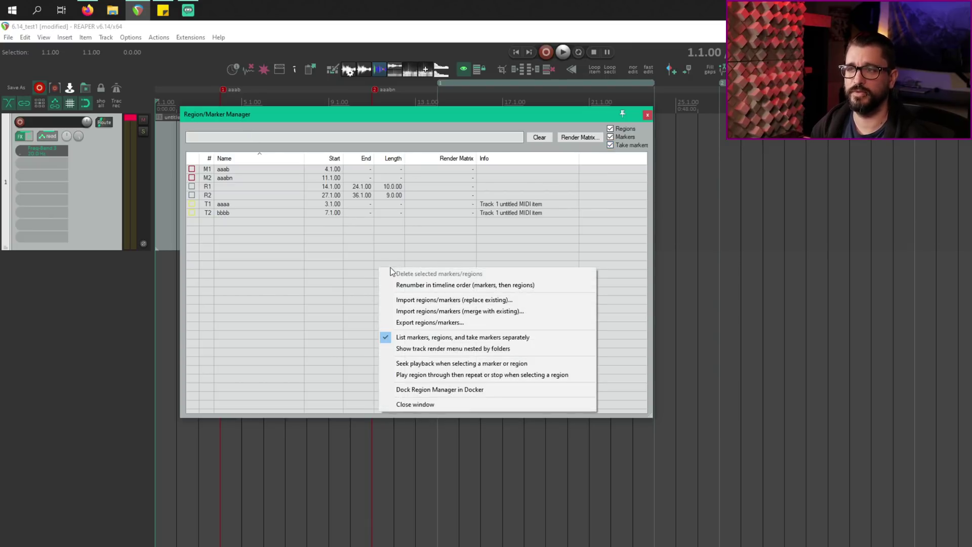
pyautogui.click(462, 338)
pyautogui.rightClick(275, 259)
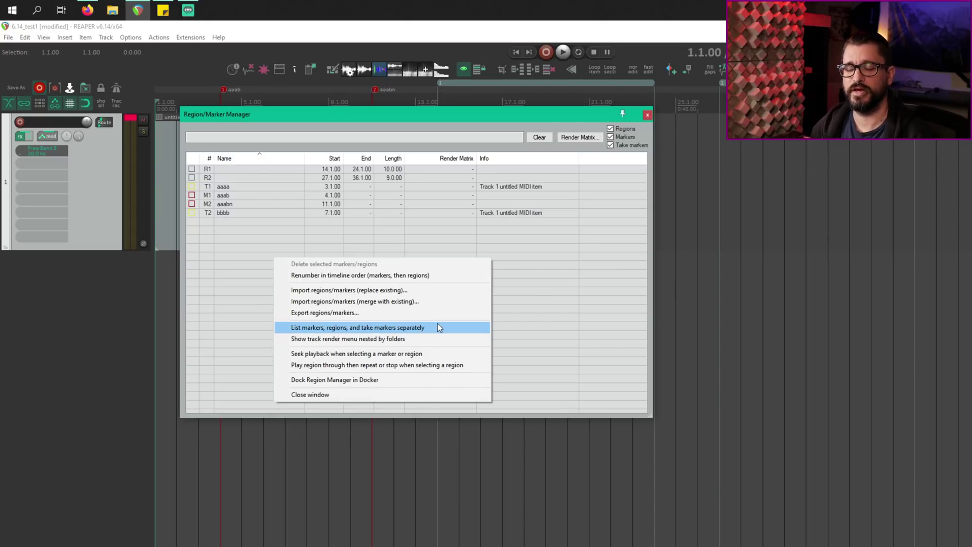
pyautogui.click(244, 230)
pyautogui.click(238, 158)
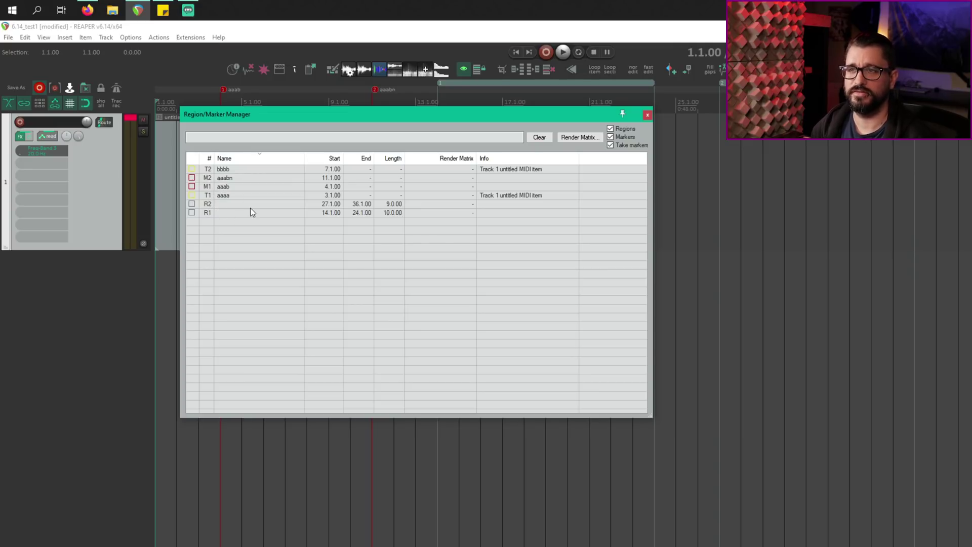
# Turn separate listing of markers, regions and take markers back on, and sort the list by number and by name.
pyautogui.rightClick(273, 218)
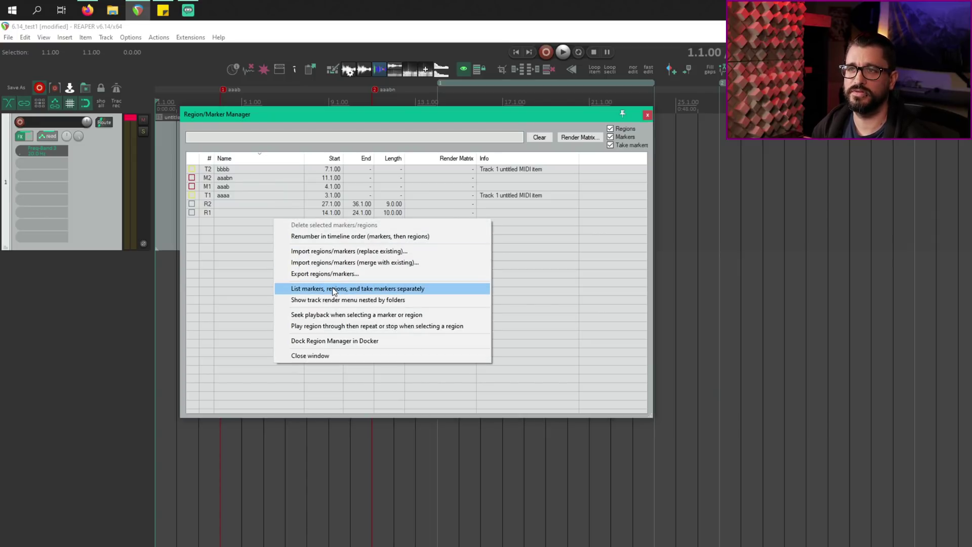
pyautogui.click(334, 289)
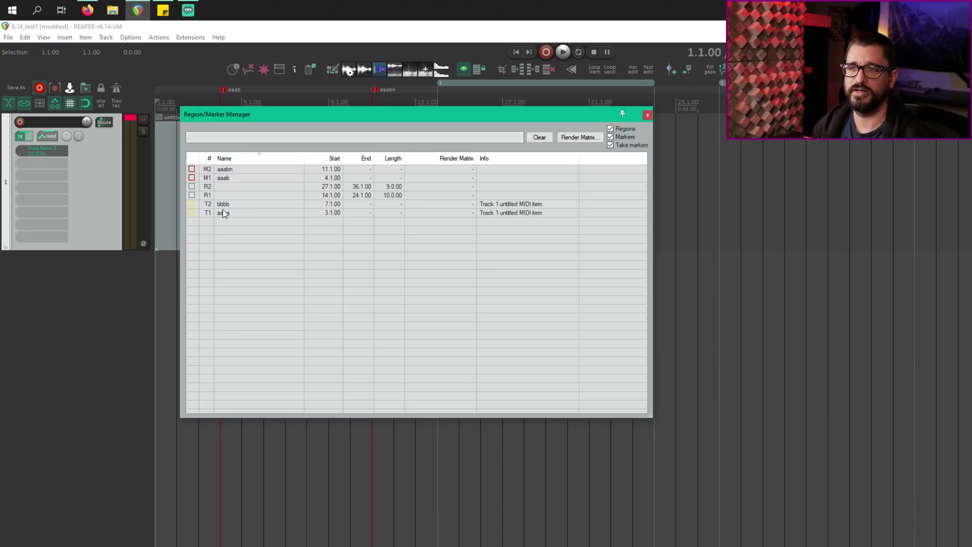
pyautogui.click(207, 158)
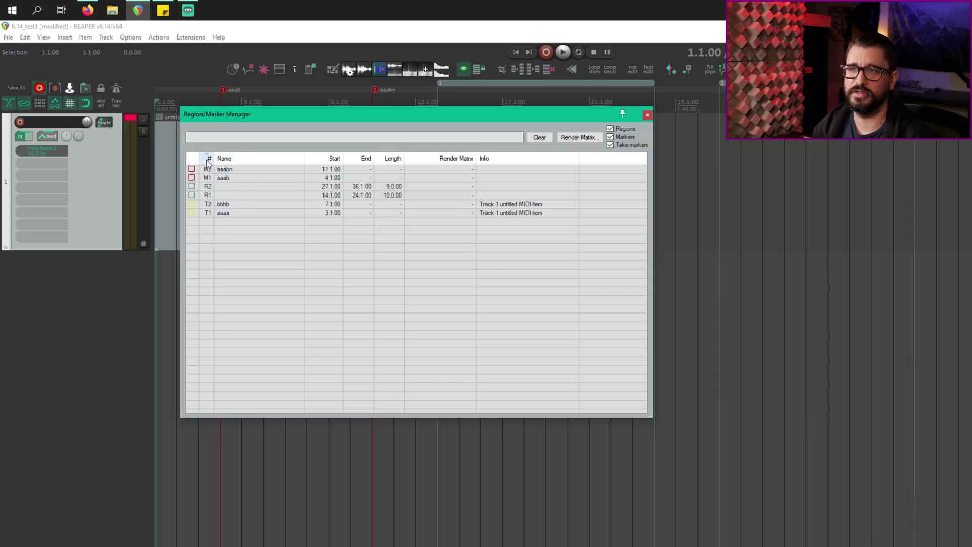
pyautogui.click(223, 158)
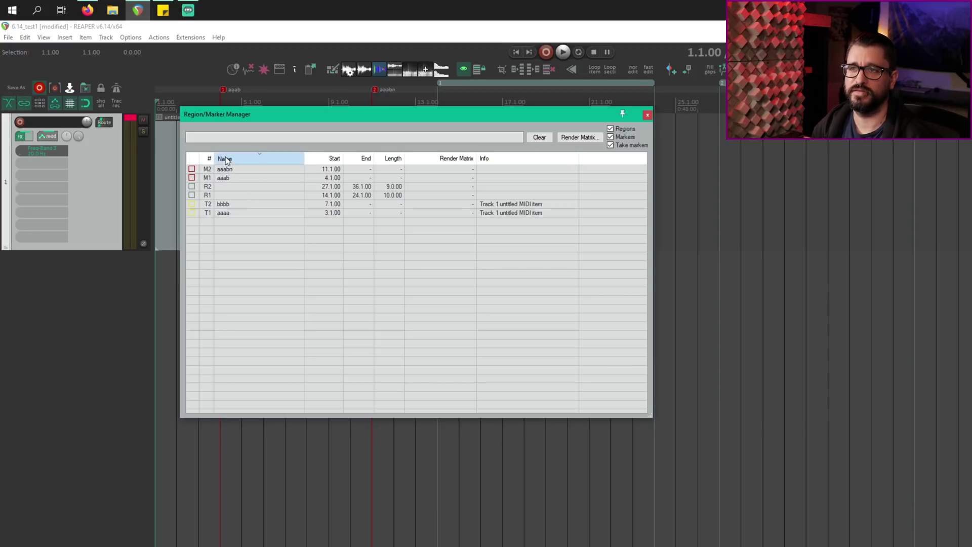
pyautogui.click(225, 160)
pyautogui.click(225, 159)
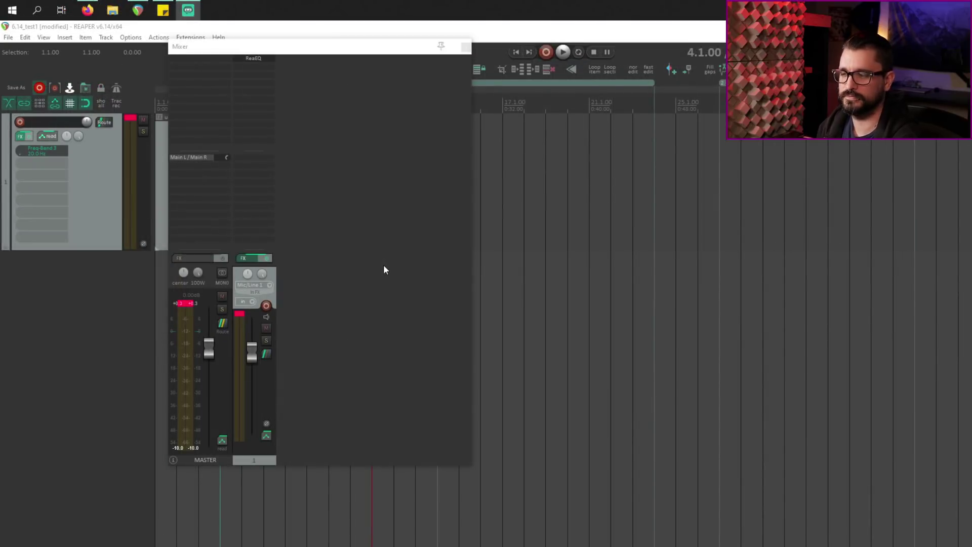
# Show FX parameters in the mixer and group them with their inserts.
pyautogui.click(375, 284)
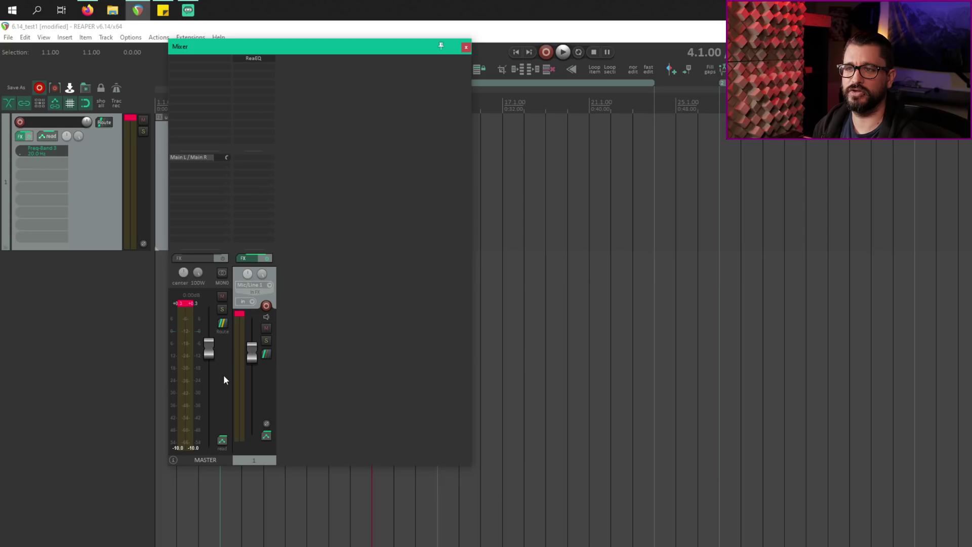
pyautogui.rightClick(221, 375)
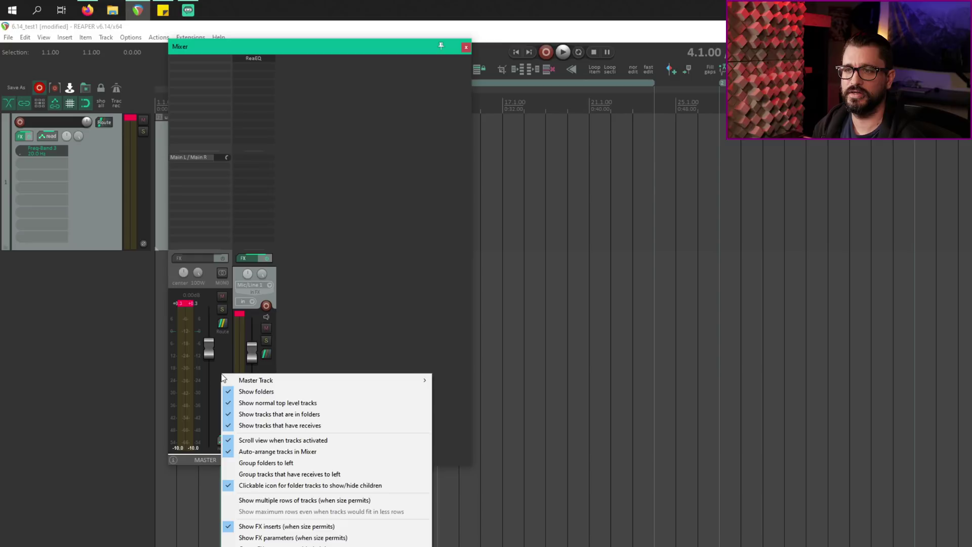
pyautogui.moveTo(230, 384)
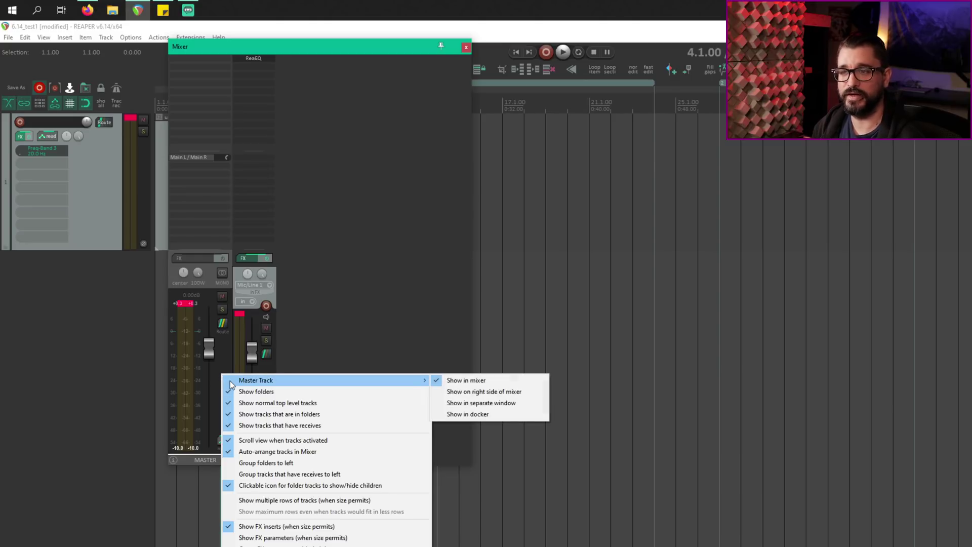
pyautogui.click(274, 537)
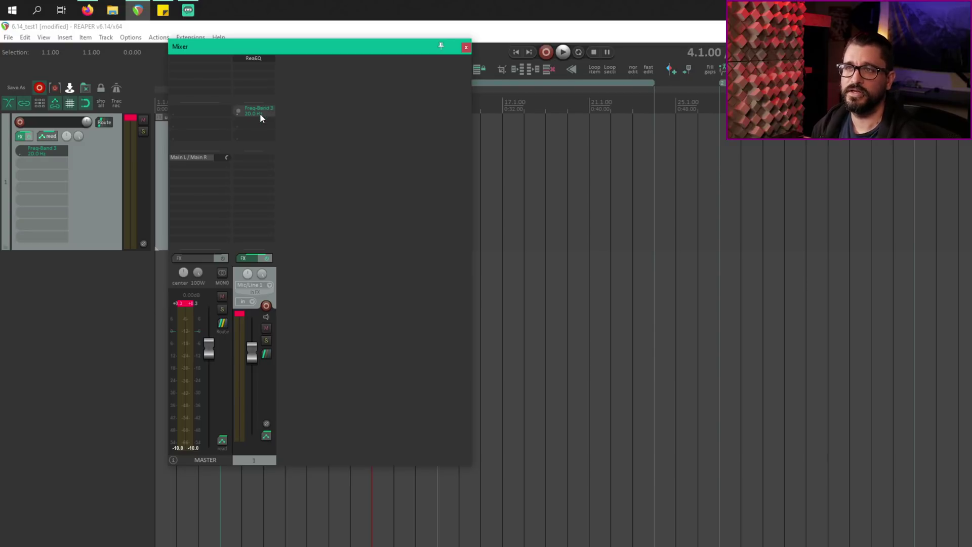
pyautogui.rightClick(226, 373)
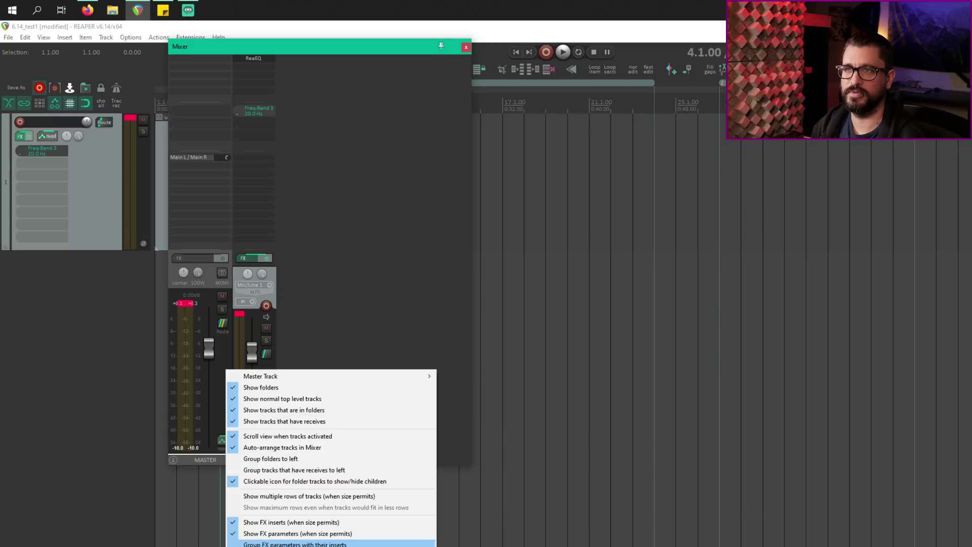
pyautogui.click(293, 544)
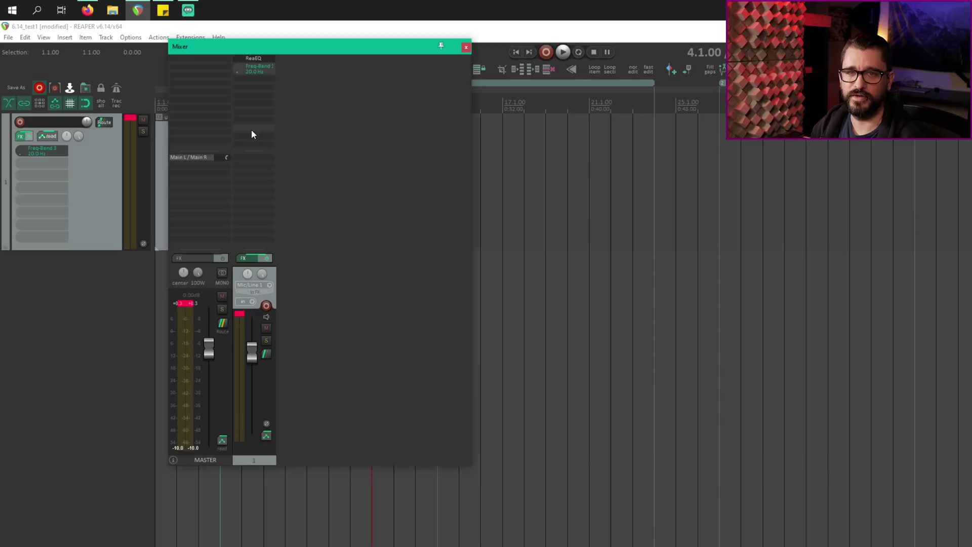
# Add ReaComp to track 1, set its threshold to about -10.9 dB, and show Thresh in the track controls.
pyautogui.click(257, 97)
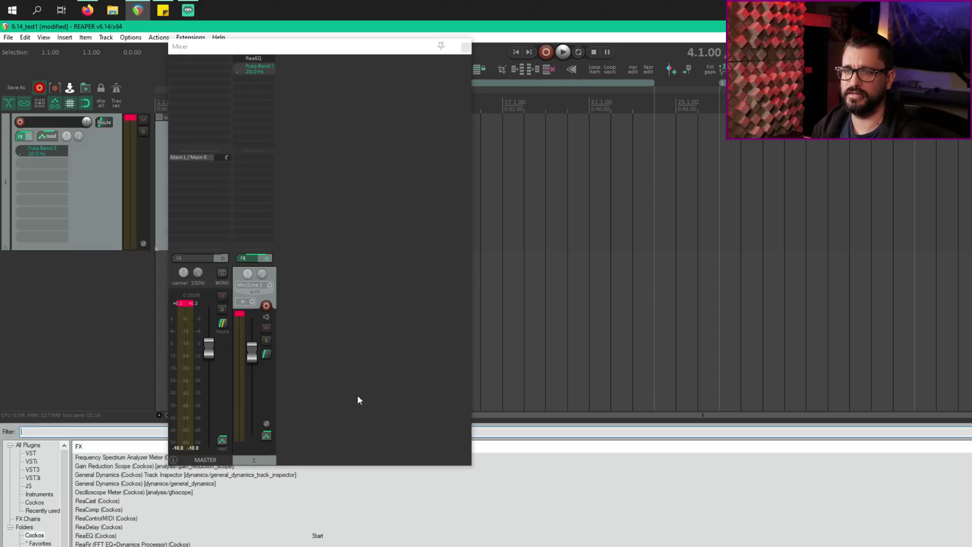
pyautogui.doubleClick(97, 511)
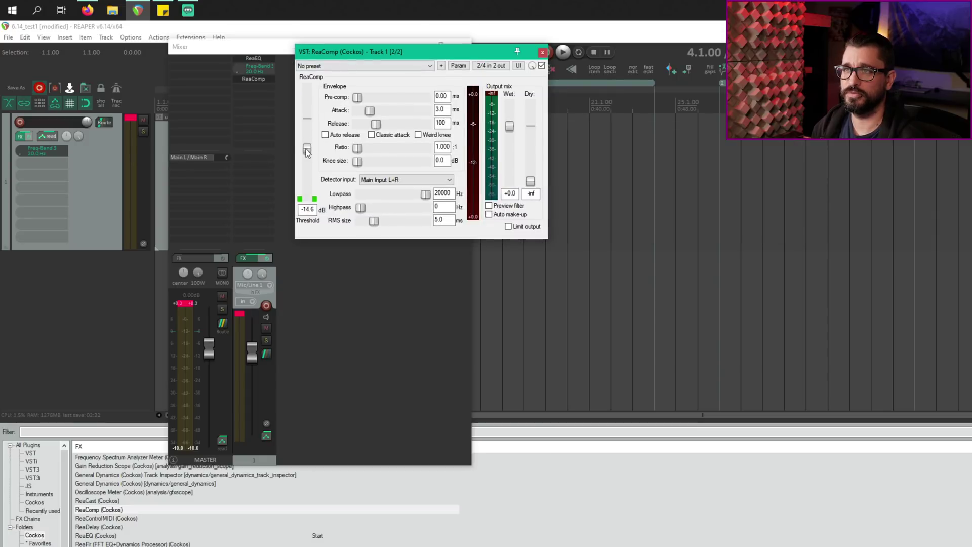
pyautogui.click(466, 67)
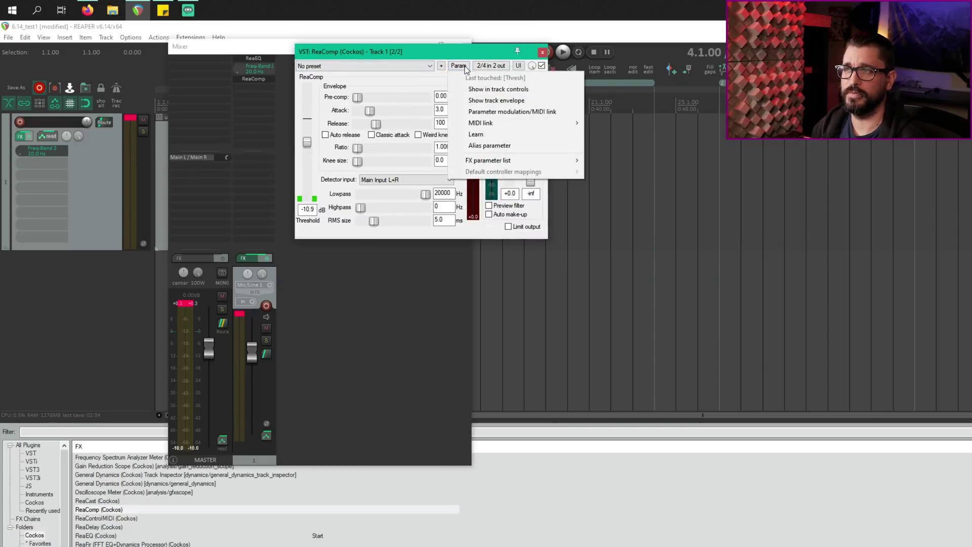
pyautogui.click(484, 90)
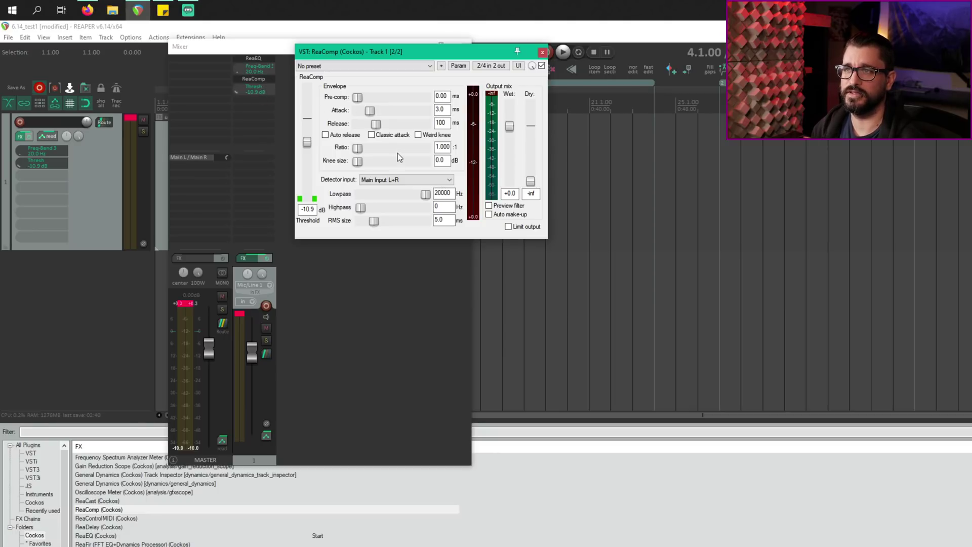
# Set ReaComp's ratio to 3.41 and attack to 1.7 ms, and show Attack in the track controls.
pyautogui.moveTo(358, 148); pyautogui.dragTo(387, 151)
pyautogui.moveTo(370, 111); pyautogui.dragTo(368, 111)
pyautogui.click(454, 69)
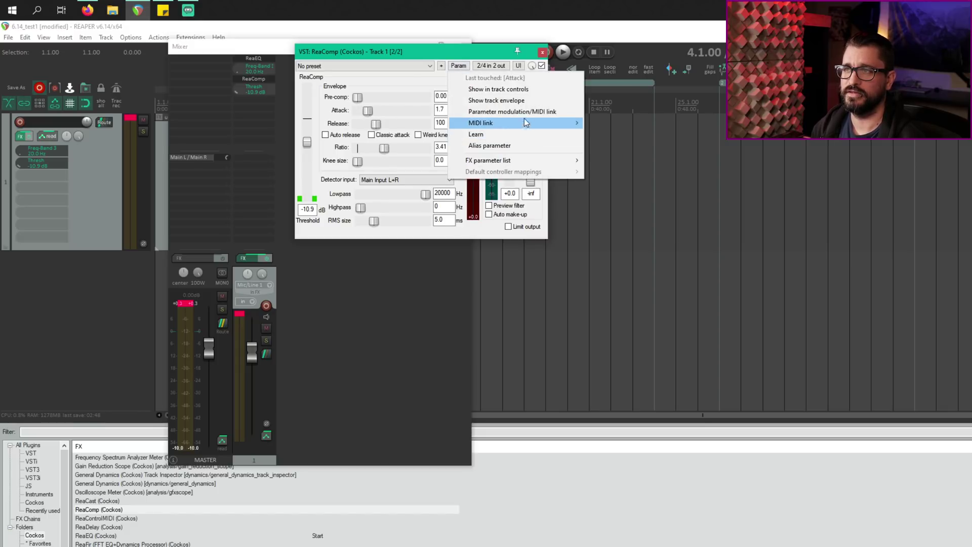
pyautogui.click(530, 94)
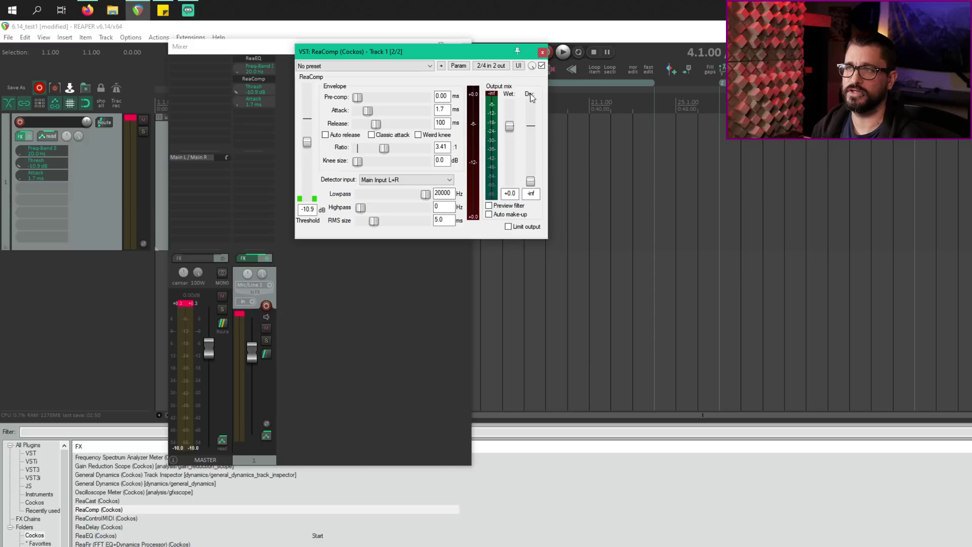
pyautogui.click(543, 53)
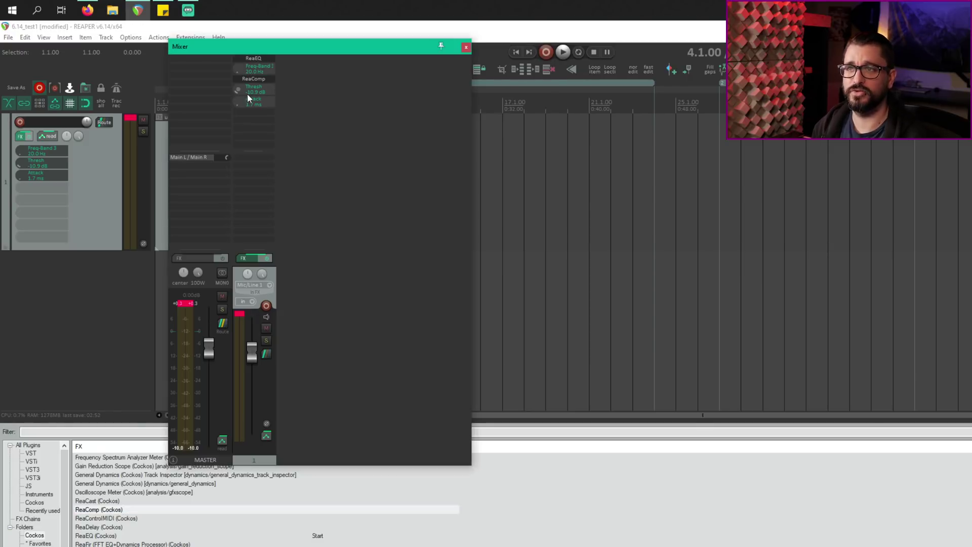
# Using the mixer's parameter knobs, set ReaComp's attack to 175 ms and threshold to -10.0 dB, and briefly check them in the plugin window.
pyautogui.moveTo(239, 101); pyautogui.dragTo(262, 152)
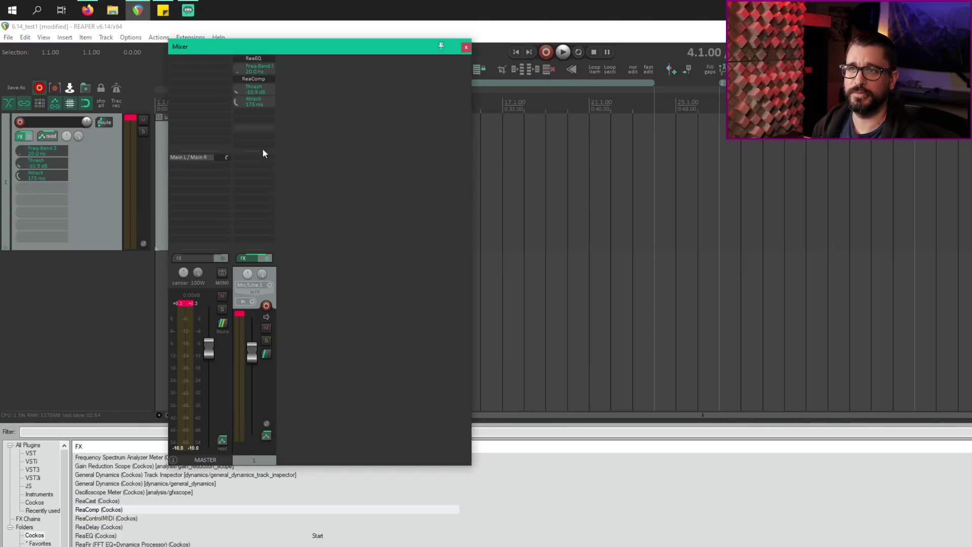
pyautogui.moveTo(241, 94); pyautogui.dragTo(244, 92)
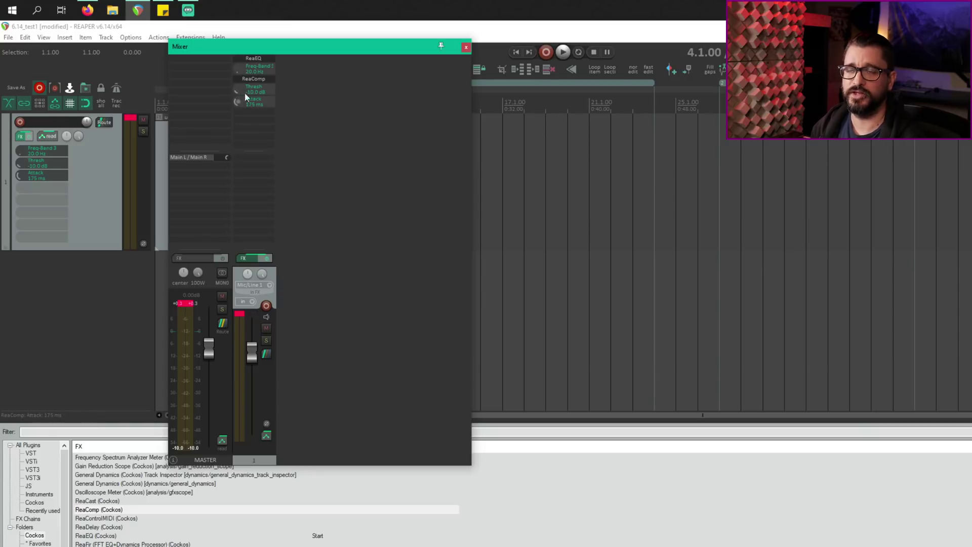
pyautogui.click(259, 87)
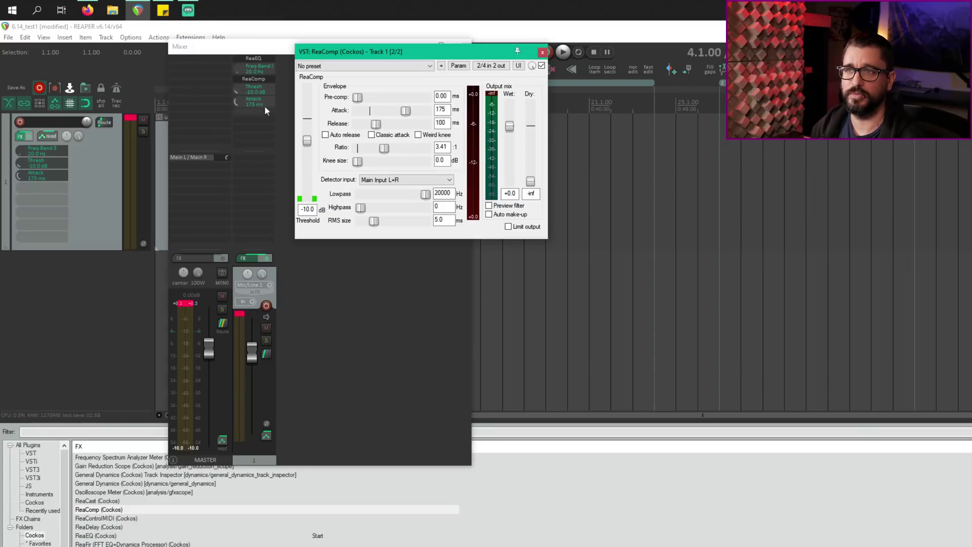
pyautogui.click(260, 90)
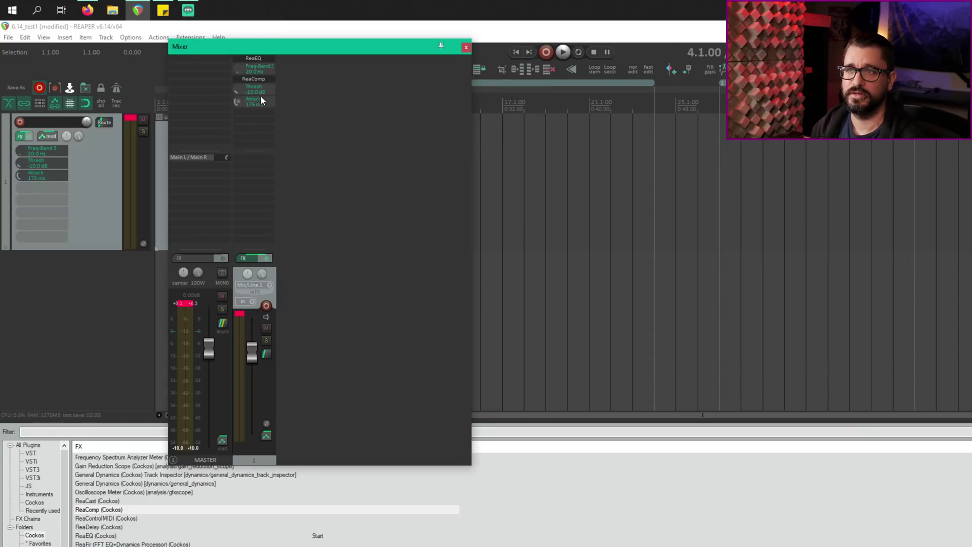
# Toggle the mixer's grouping of FX parameters with their inserts off and back on.
pyautogui.rightClick(225, 349)
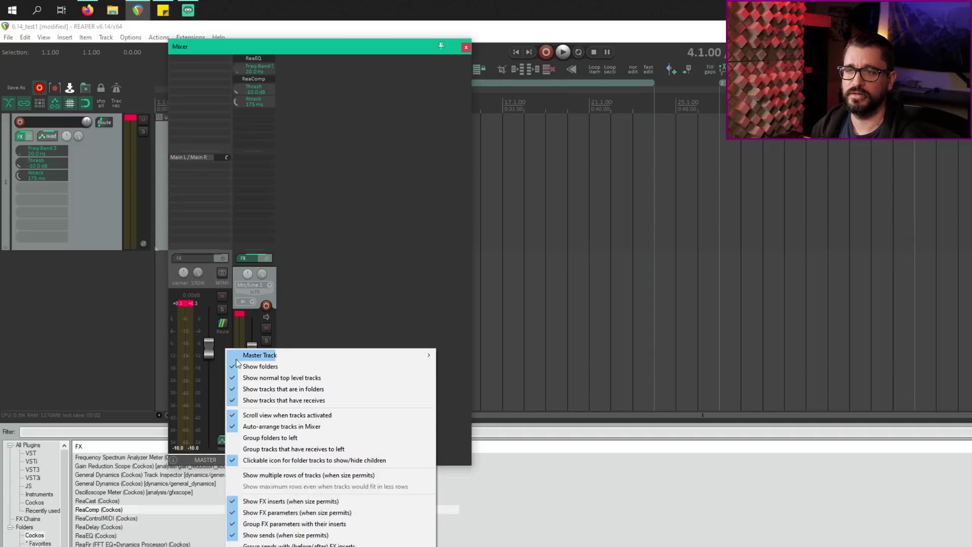
pyautogui.click(273, 524)
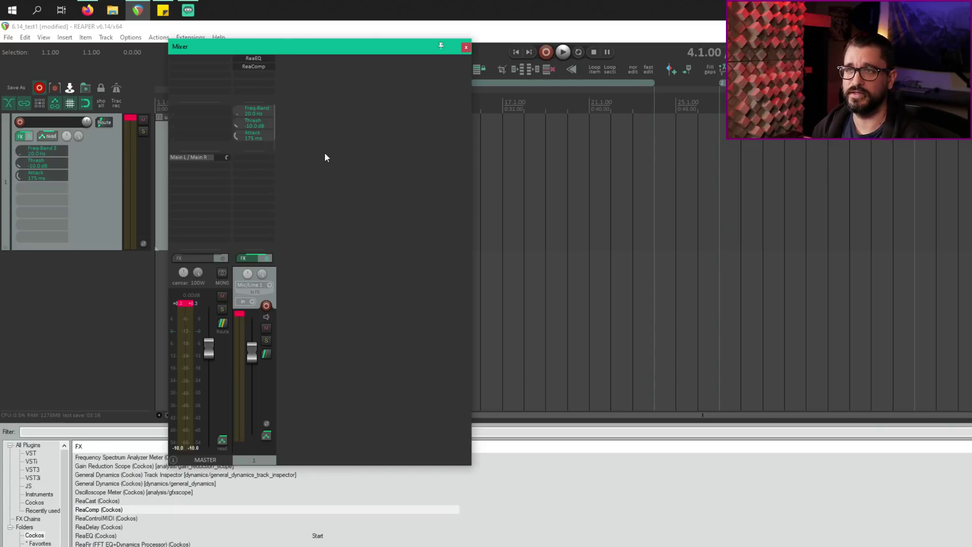
pyautogui.rightClick(222, 369)
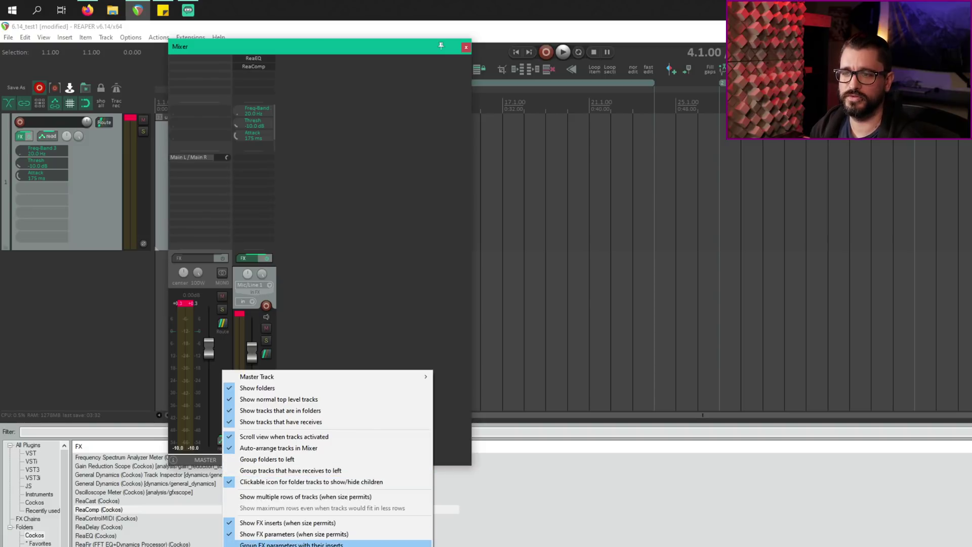
pyautogui.click(291, 544)
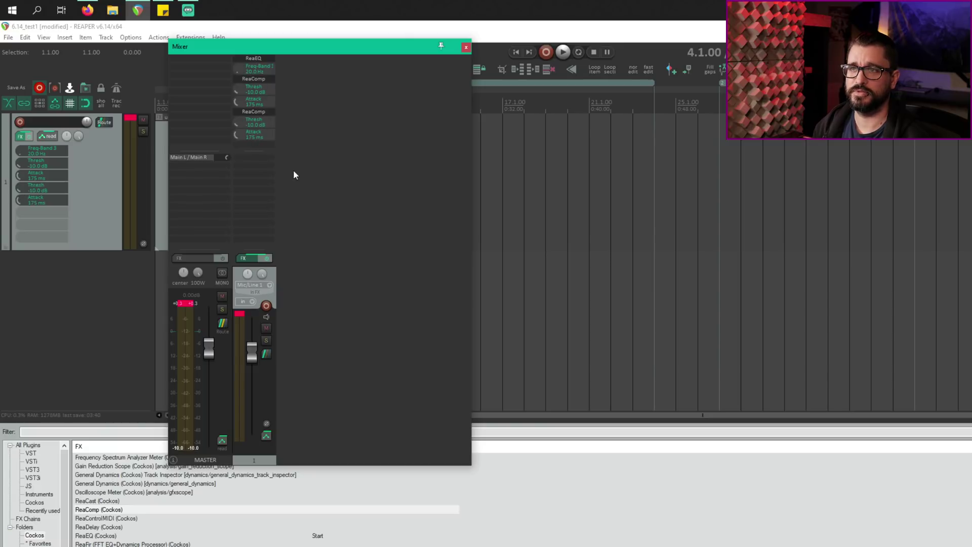
# Duplicate ReaEQ between the two ReaComp inserts on track 1 and look through the whole insert list.
pyautogui.moveTo(255, 57); pyautogui.dragTo(263, 80)
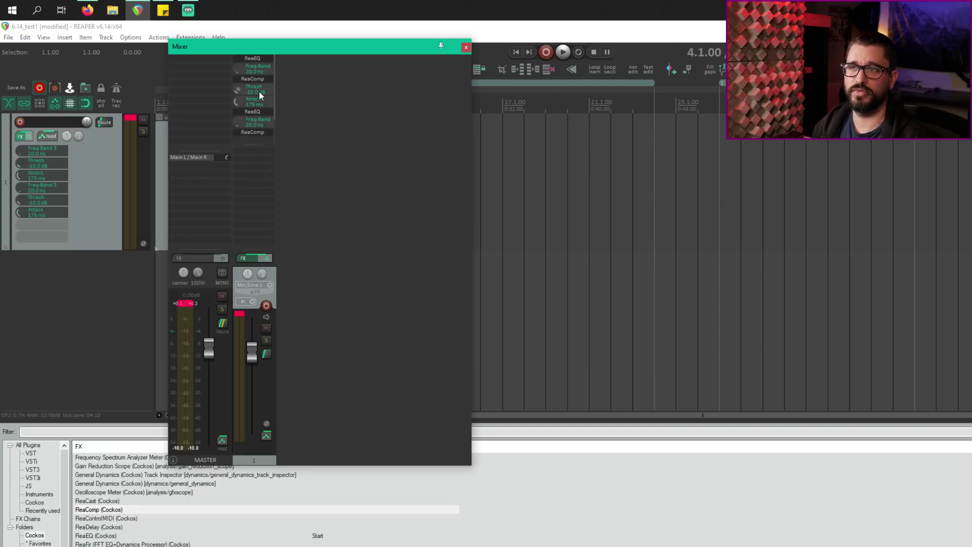
pyautogui.scroll(-3, 259, 99)
pyautogui.scroll(1, 260, 95)
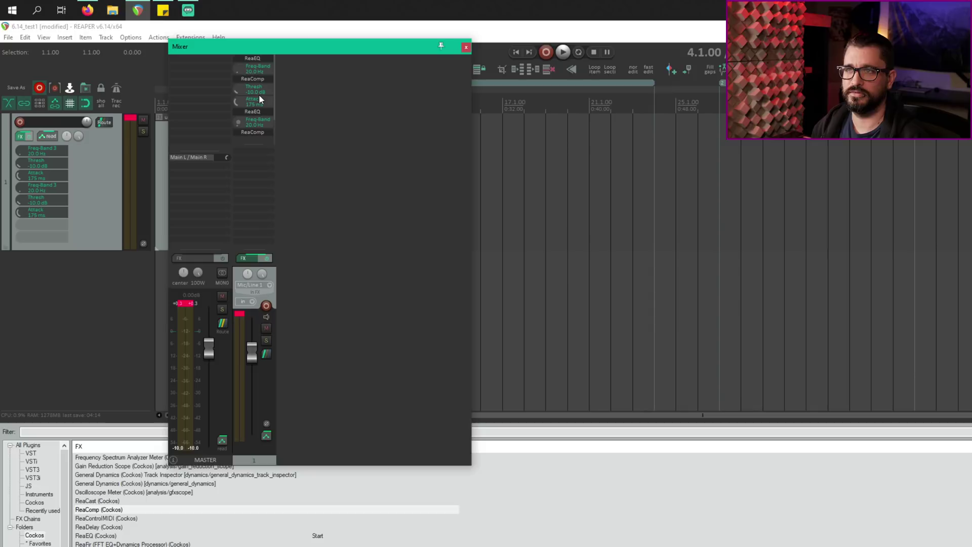
pyautogui.scroll(-1, 259, 95)
pyautogui.scroll(1, 259, 94)
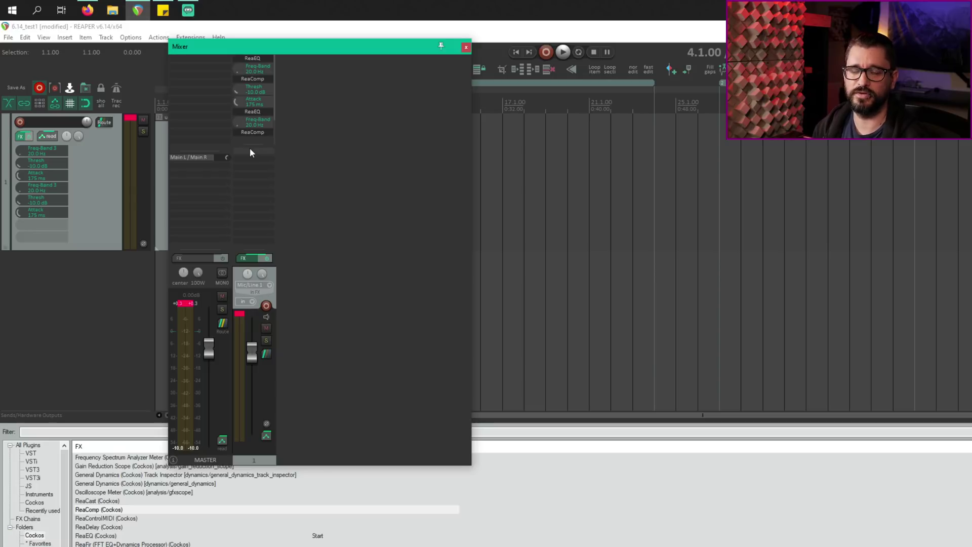
pyautogui.scroll(-2, 252, 132)
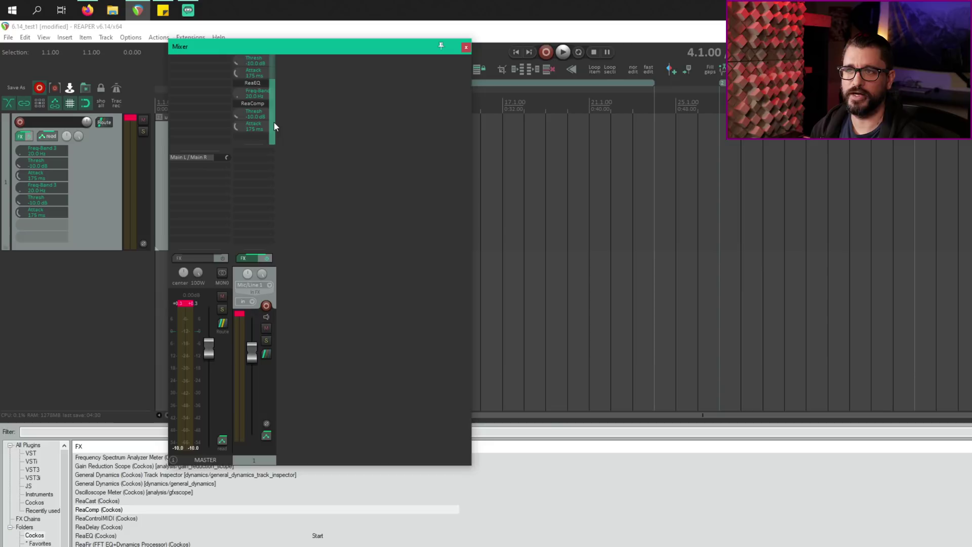
pyautogui.scroll(2, 273, 122)
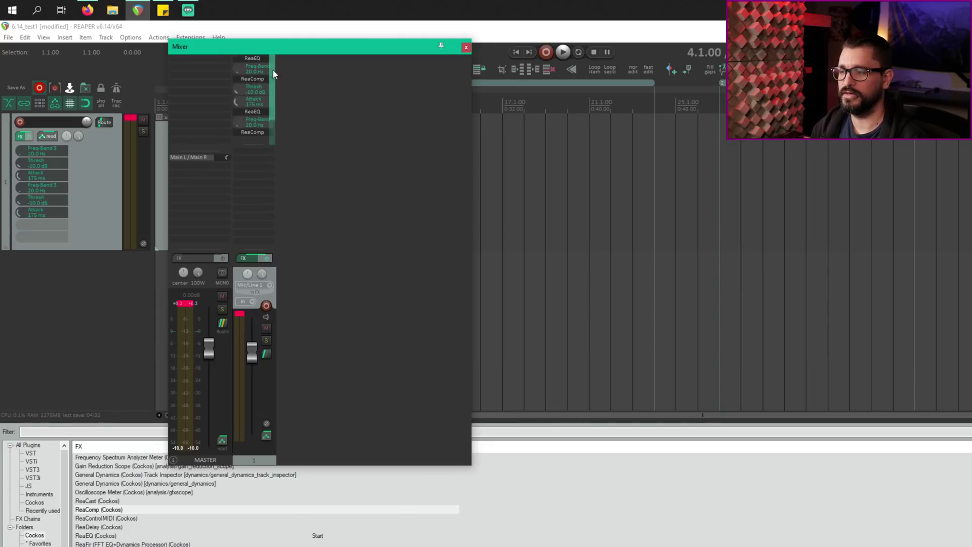
pyautogui.moveTo(257, 143); pyautogui.dragTo(258, 151)
pyautogui.moveTo(287, 40); pyautogui.dragTo(289, 200)
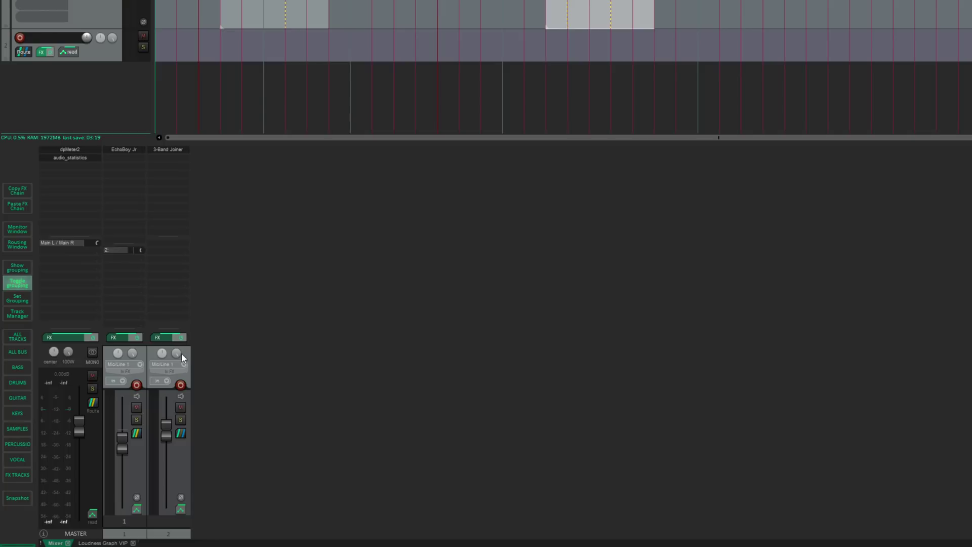
# Group sends with before/after FX inserts in the mixer, and set track 1's send to track 2 to Pre-FX.
pyautogui.rightClick(80, 346)
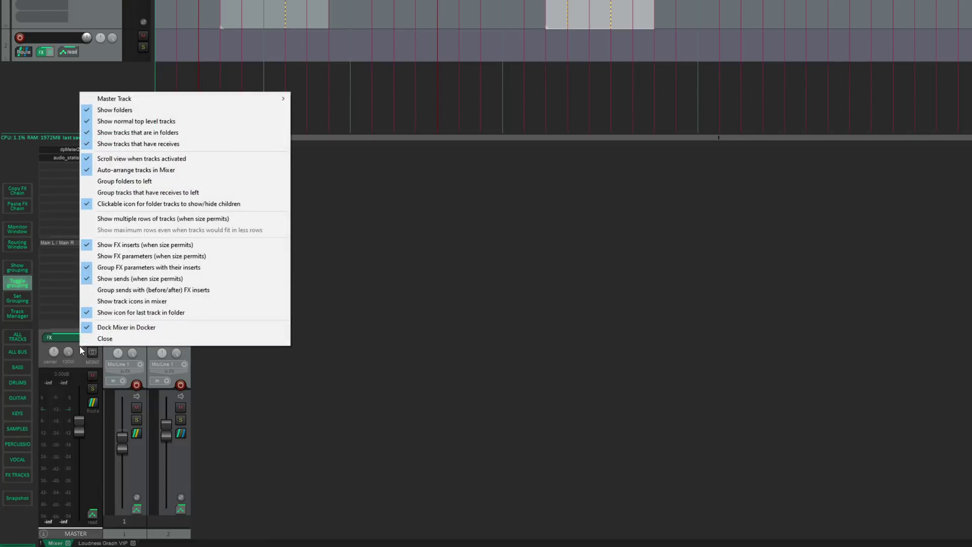
pyautogui.click(140, 293)
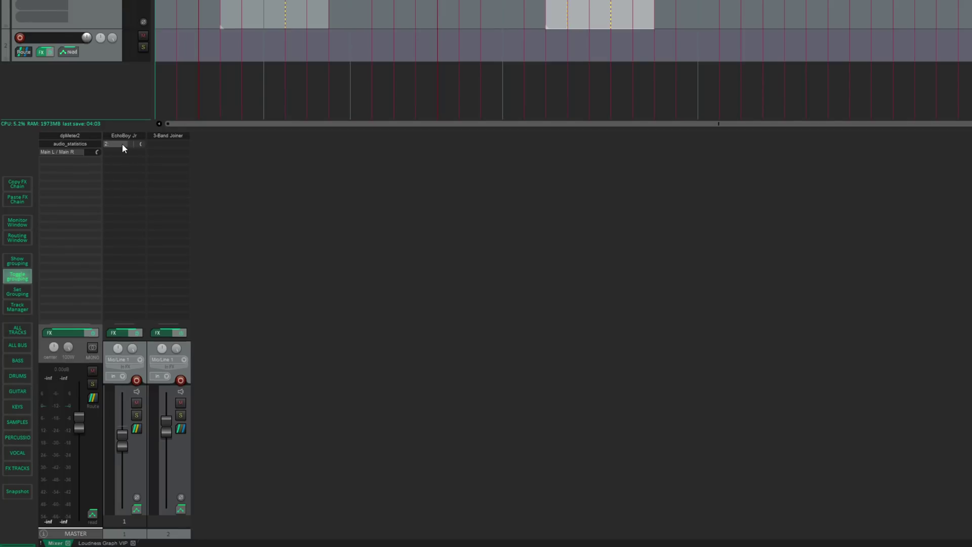
pyautogui.click(123, 143)
pyautogui.click(224, 176)
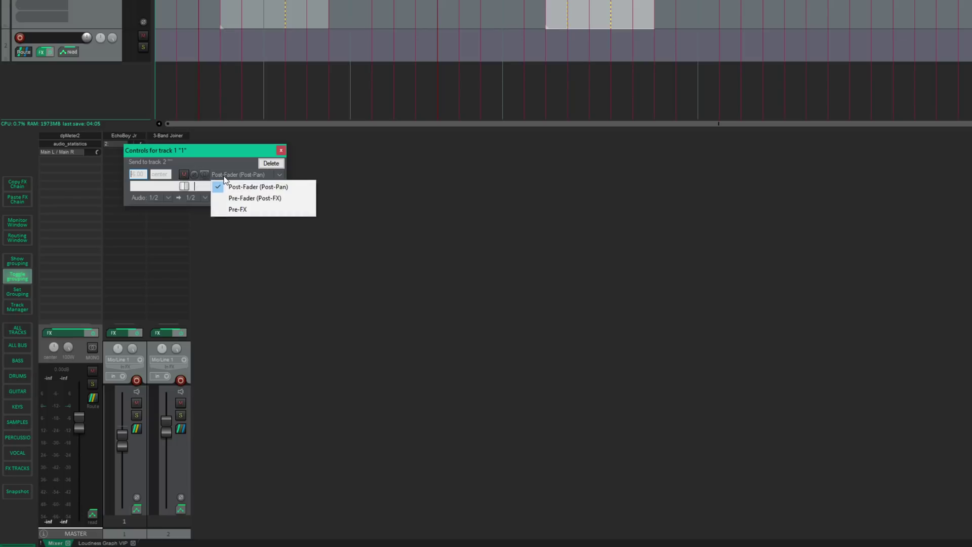
pyautogui.click(242, 210)
pyautogui.moveTo(162, 152); pyautogui.dragTo(210, 173)
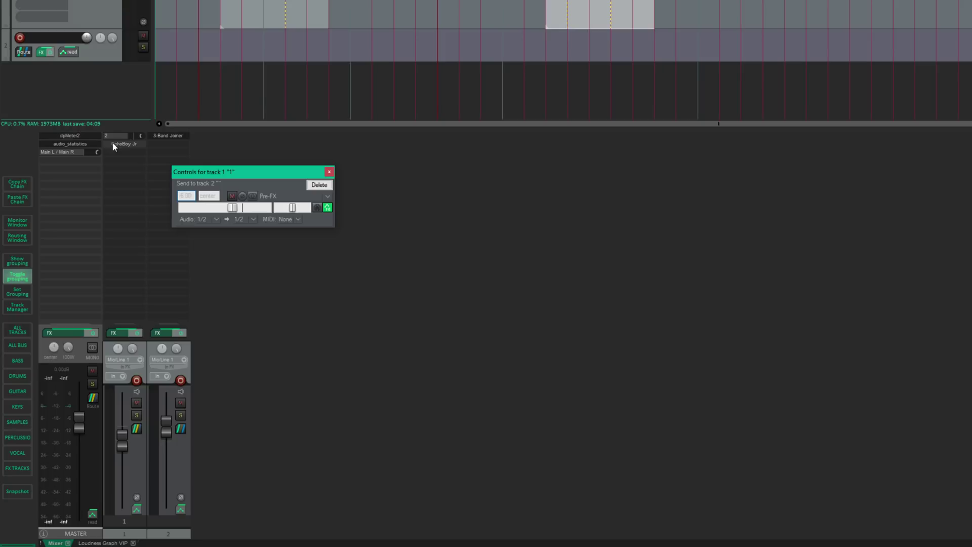
pyautogui.click(329, 171)
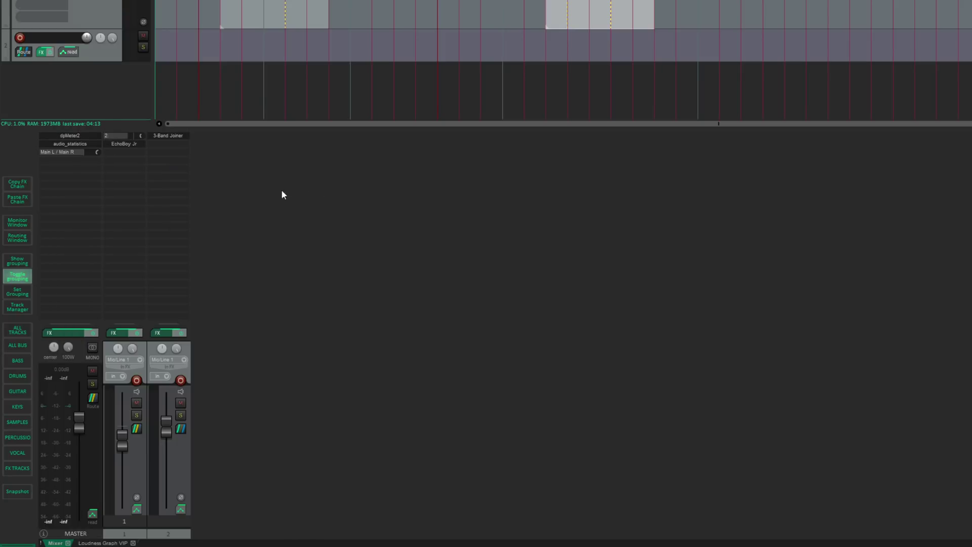
# Insert three new tracks and create a post-fader send from track 1 to track 2.
pyautogui.hotkey('ctrl', 't')
pyautogui.hotkey('ctrl', 't')
pyautogui.hotkey('ctrl', 't')
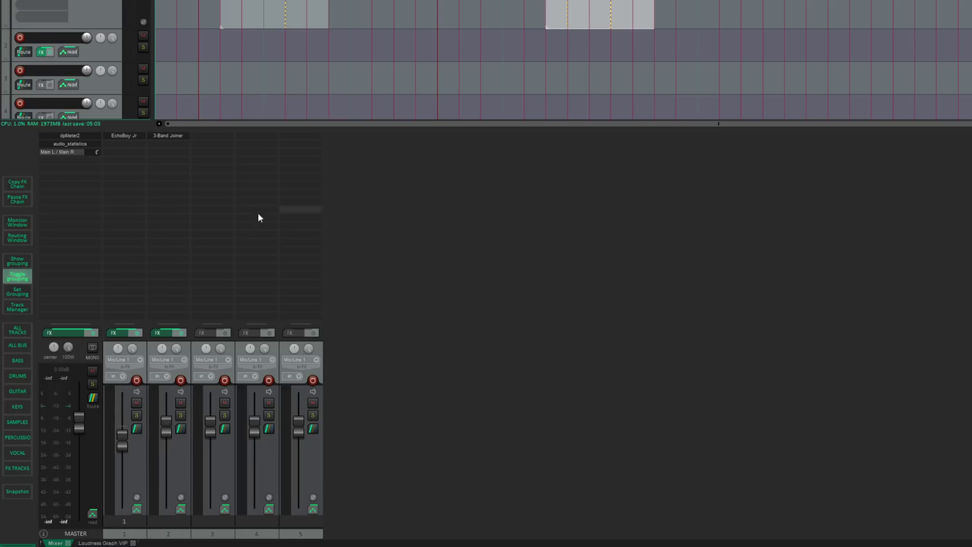
pyautogui.moveTo(135, 255); pyautogui.dragTo(170, 194)
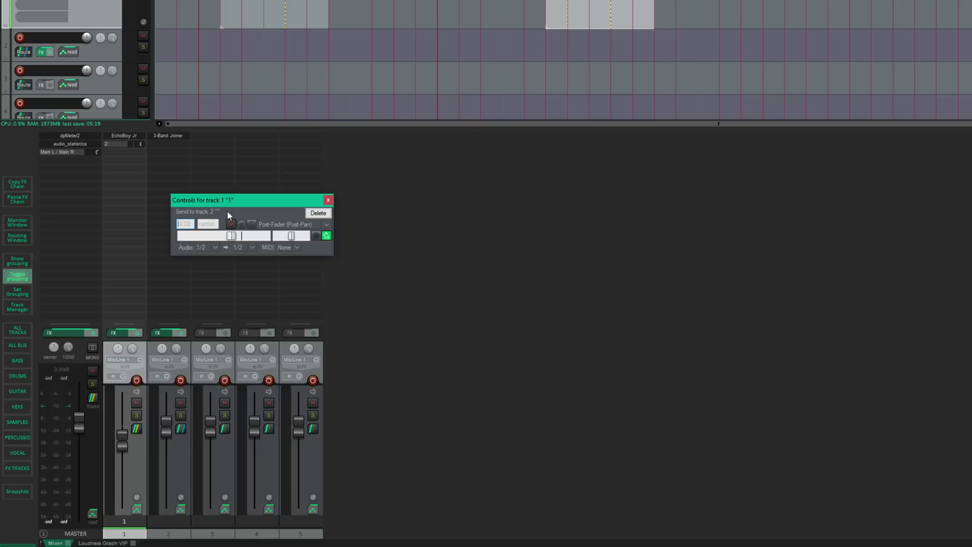
pyautogui.click(328, 201)
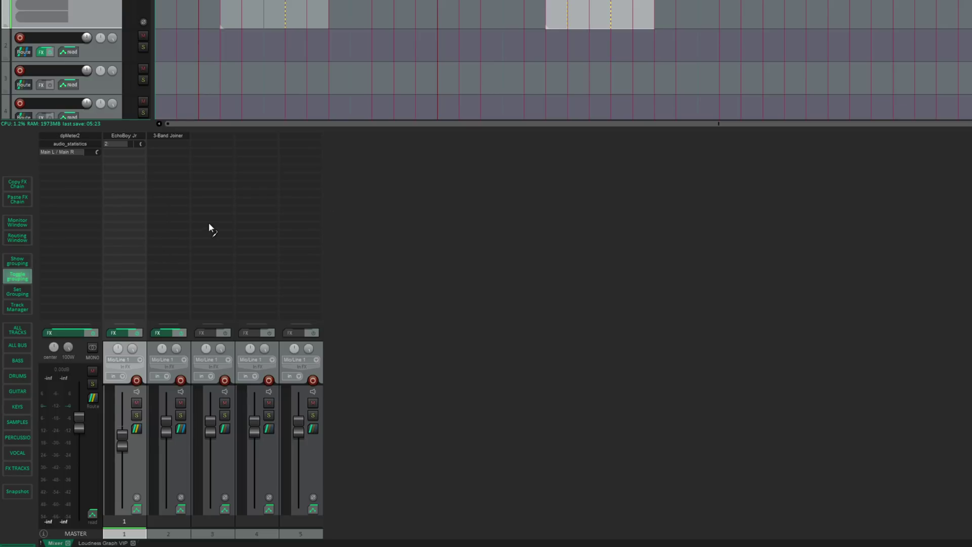
# Create a send from track 1 to track 3 and set it to Pre-FX.
pyautogui.moveTo(209, 224); pyautogui.dragTo(209, 224)
pyautogui.click(335, 253)
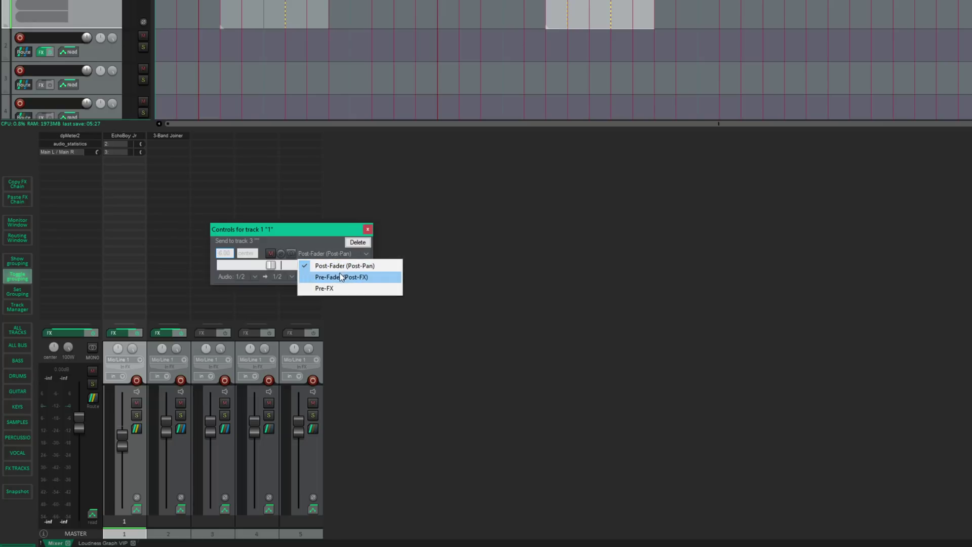
pyautogui.click(338, 289)
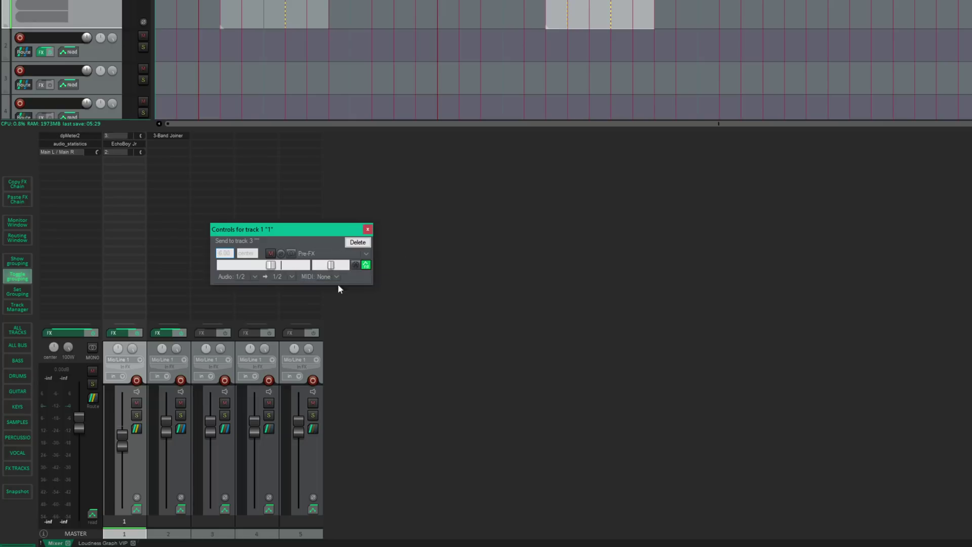
pyautogui.click(367, 229)
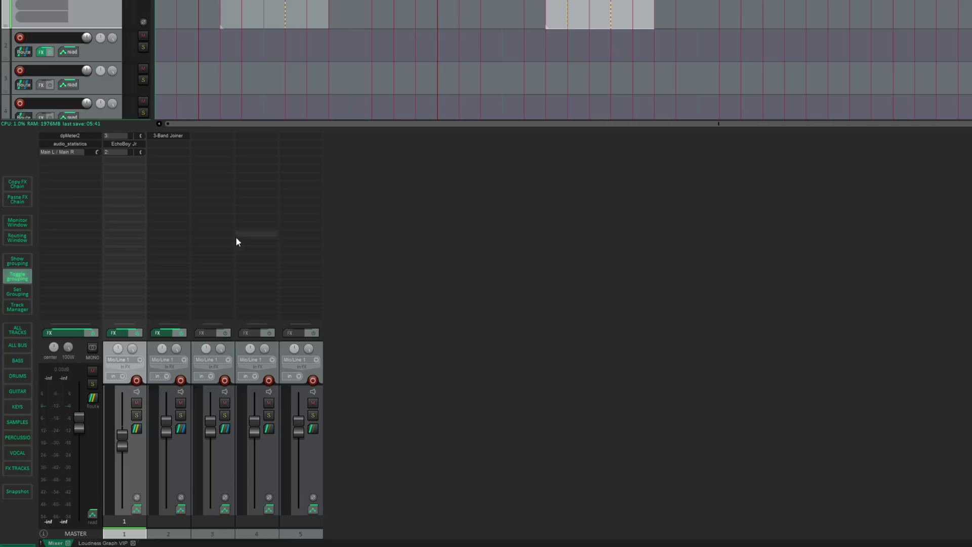
# Show FX parameters in the mixer and add 3-Band Joiner below EchoBoy Jr on track 1.
pyautogui.rightClick(104, 168)
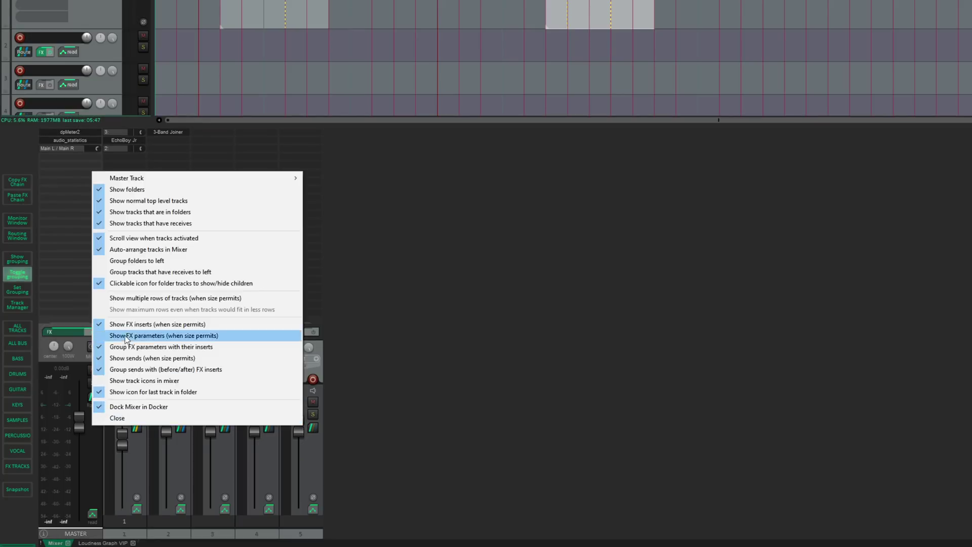
pyautogui.click(142, 337)
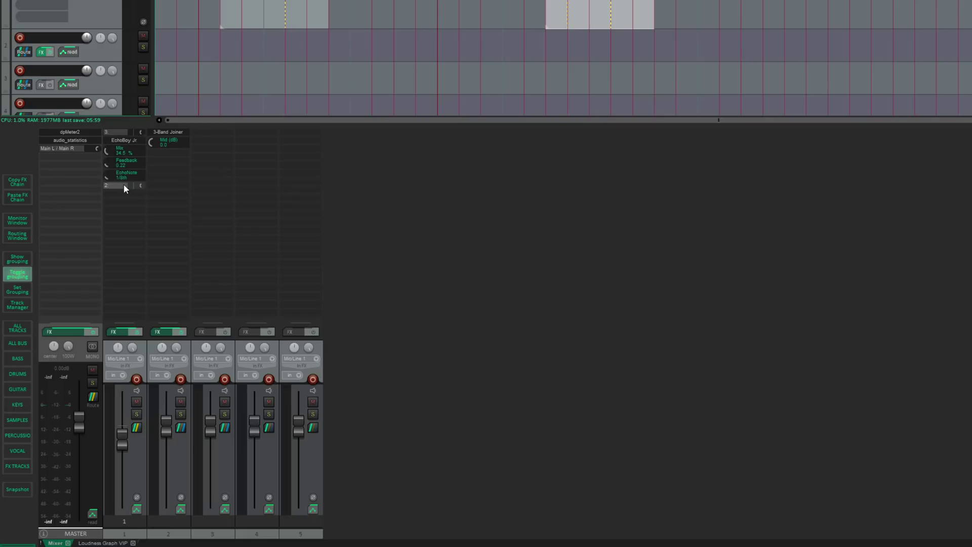
pyautogui.hotkey('ctrl', 'v')
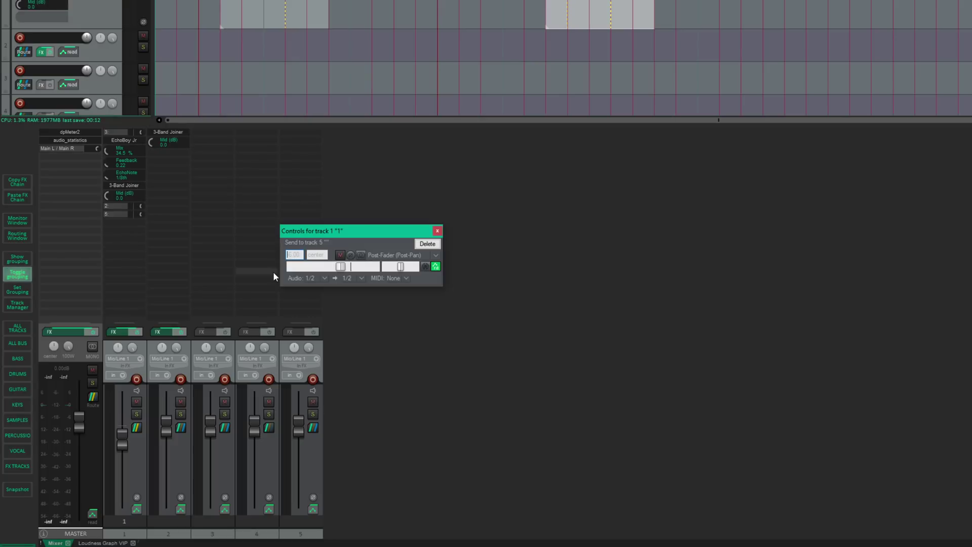
# Create a post-fader send from track 1 to track 5 and dismiss its send controls.
pyautogui.click(438, 231)
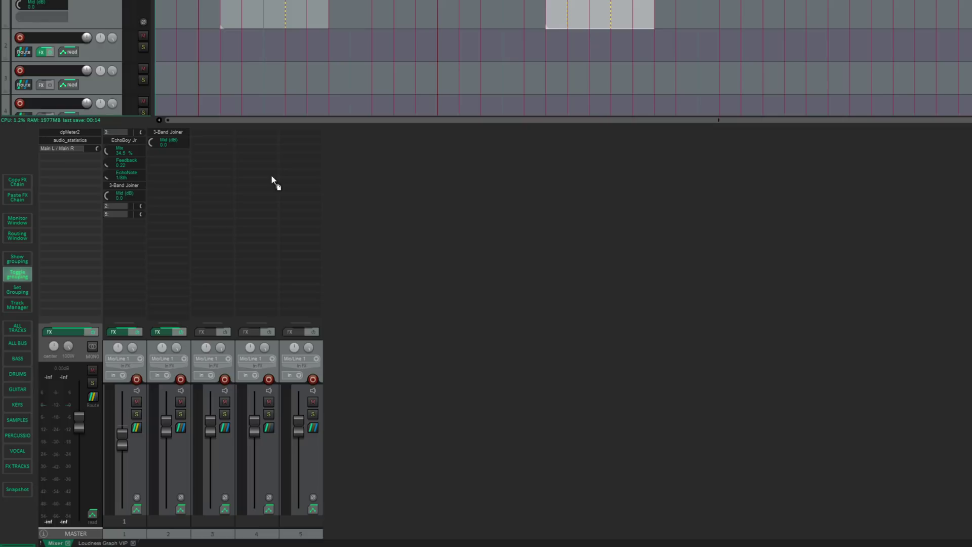
pyautogui.rightClick(79, 349)
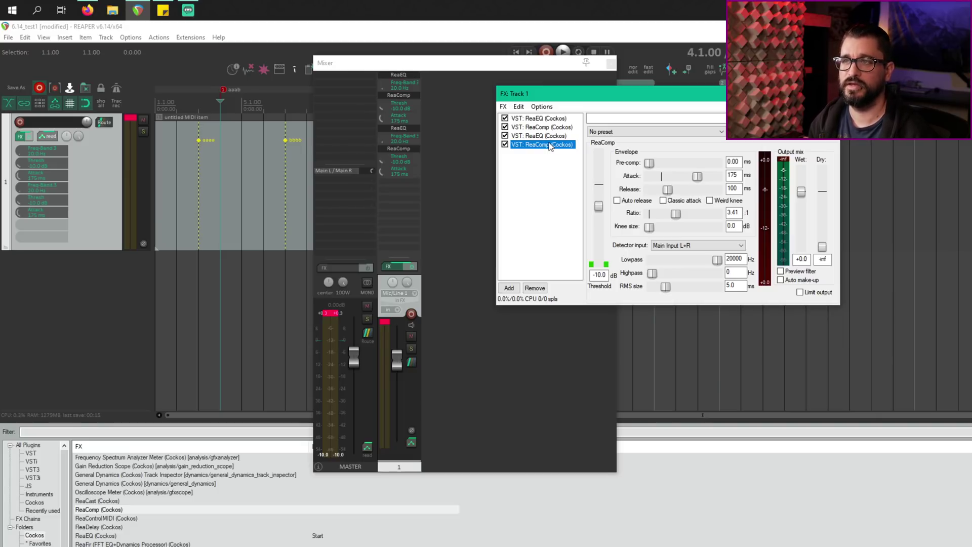
# Show the embedded UI of the last ReaComp in track 1's control panel.
pyautogui.rightClick(541, 145)
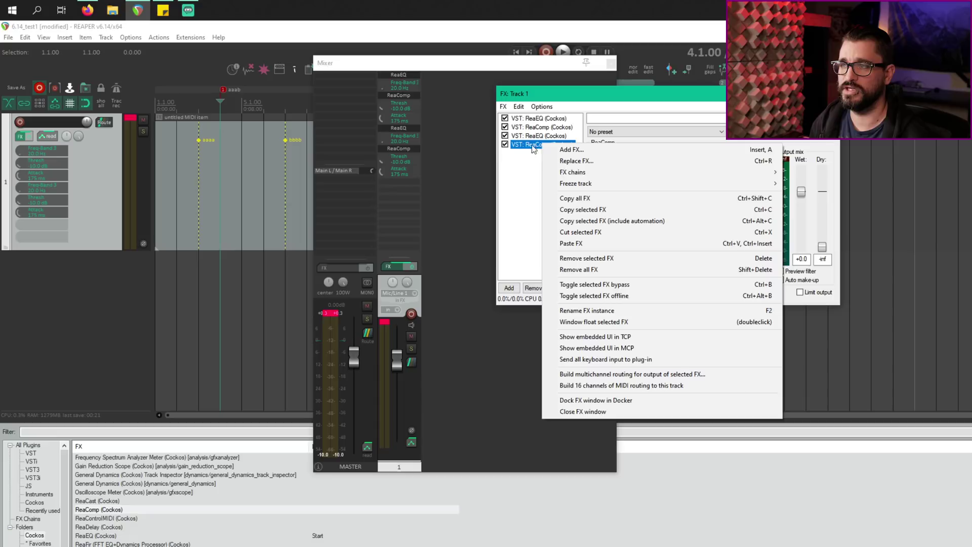
pyautogui.click(634, 336)
pyautogui.click(468, 211)
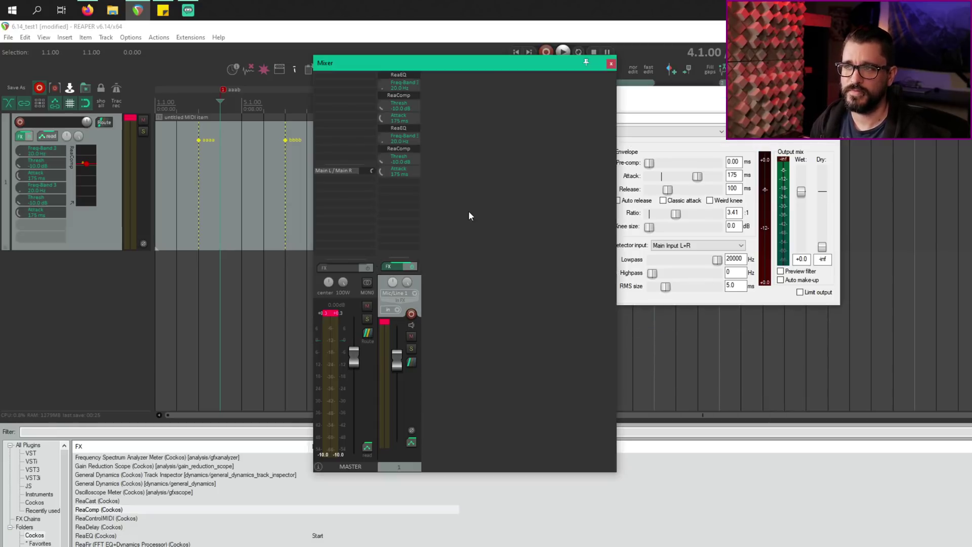
# Widen the track control panel and enlarge track 1's FX parameter area to two columns beside the embedded ReaComp.
pyautogui.click(65, 167)
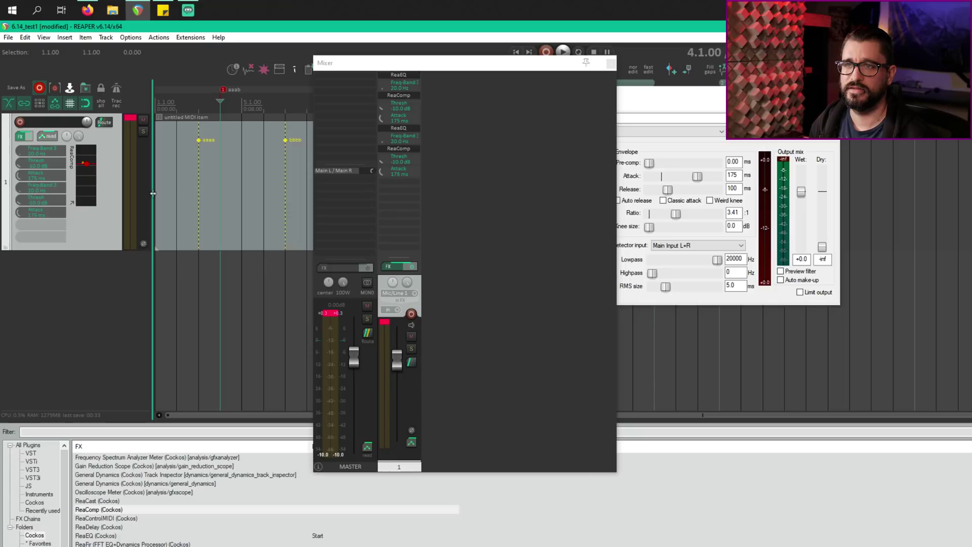
pyautogui.moveTo(152, 194); pyautogui.dragTo(331, 196)
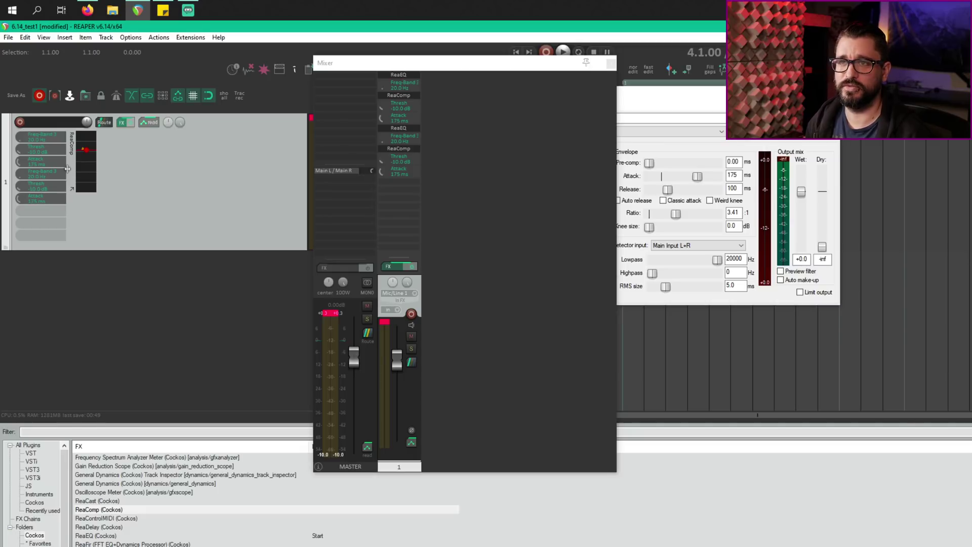
pyautogui.moveTo(67, 169); pyautogui.dragTo(147, 175)
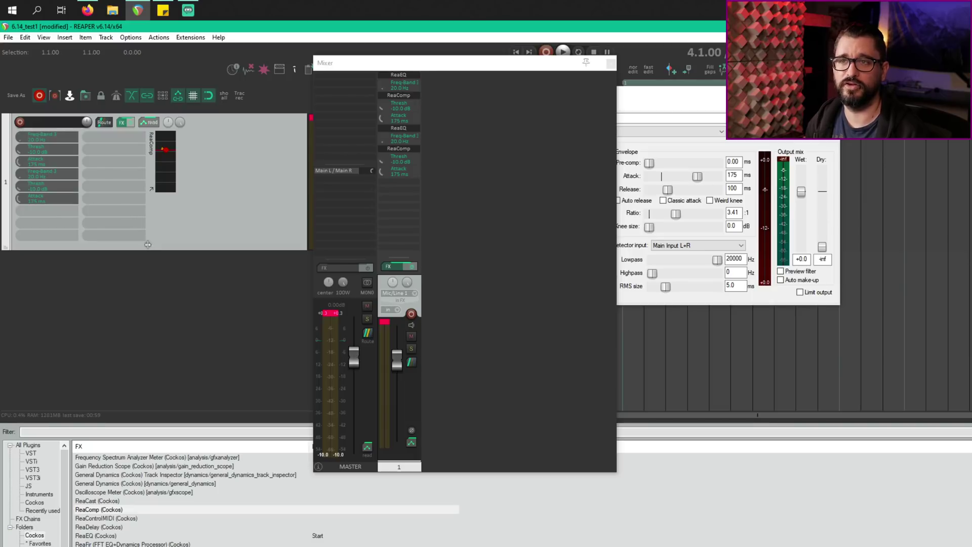
pyautogui.moveTo(146, 165)
pyautogui.mouseDown()
pyautogui.moveTo(117, 166)
pyautogui.moveTo(157, 167)
pyautogui.moveTo(129, 168)
pyautogui.mouseUp()
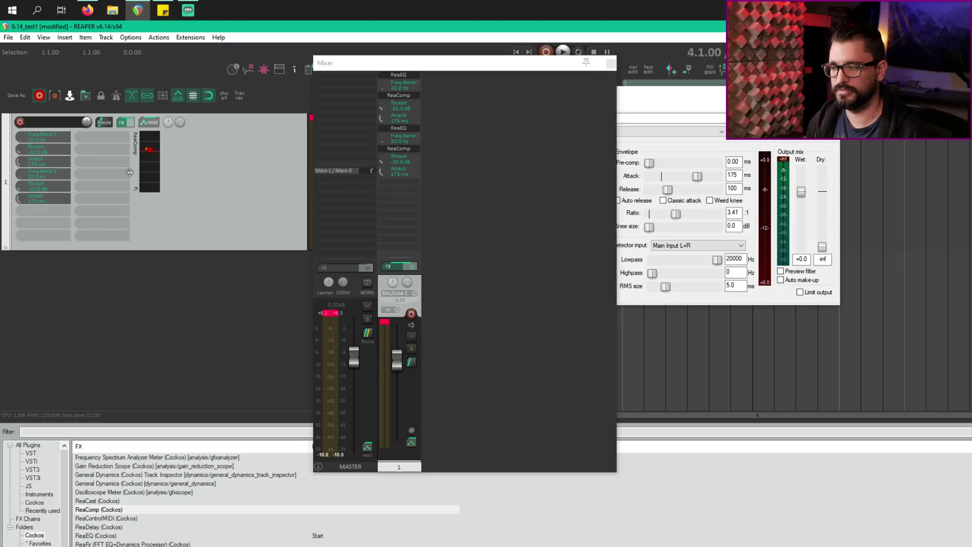
# Show the embedded UI of the first ReaEQ in track 1's control panel.
pyautogui.click(632, 101)
pyautogui.click(553, 120)
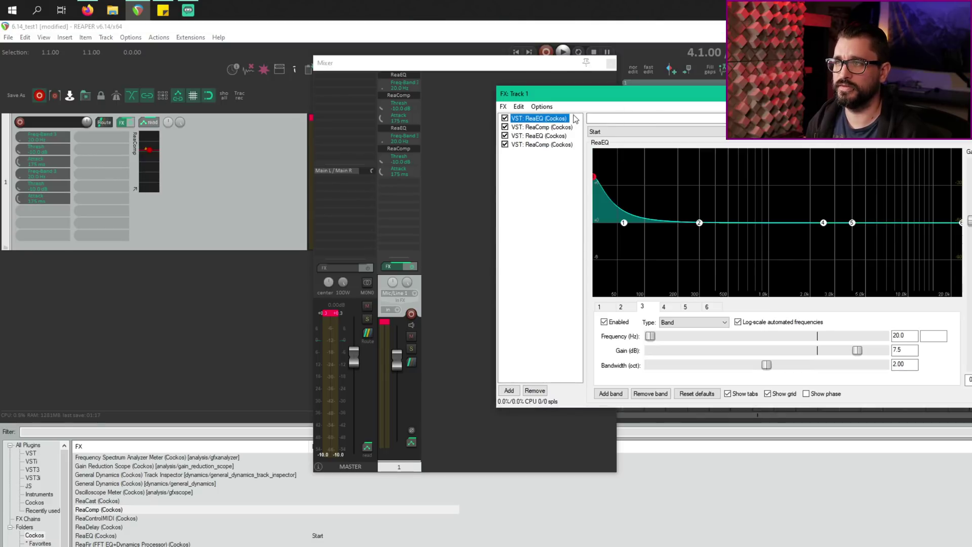
pyautogui.rightClick(543, 121)
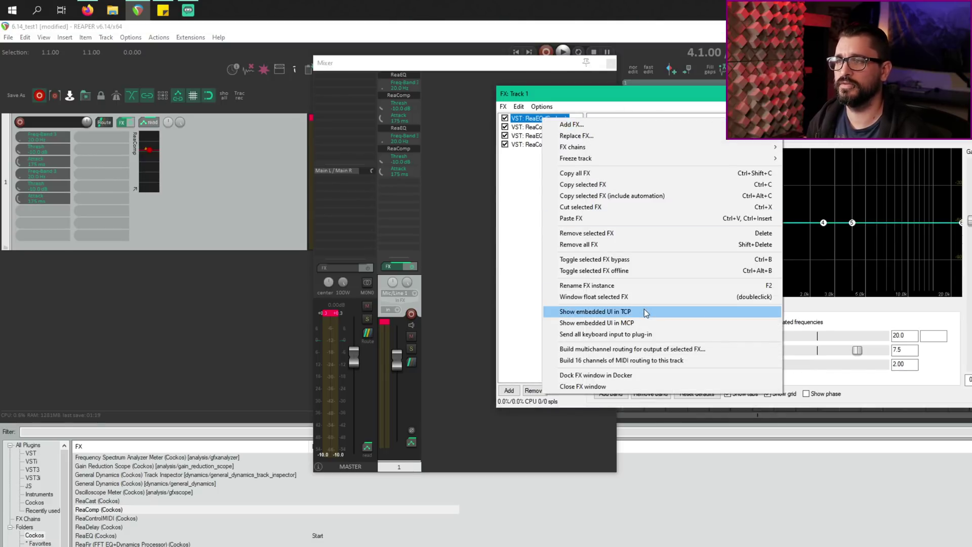
pyautogui.click(555, 310)
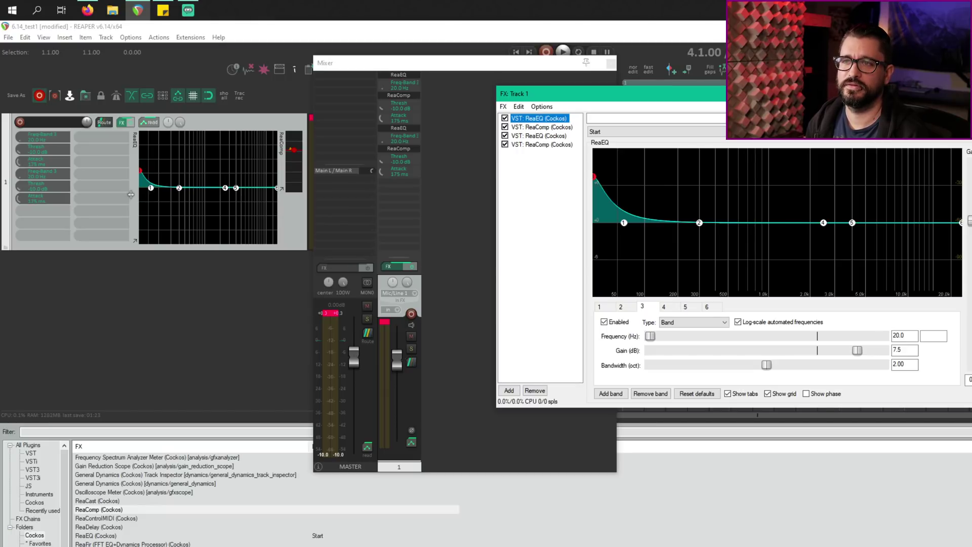
# Close the mixer and resize track 1's FX parameter area to two columns beside the embedded ReaEQ.
pyautogui.moveTo(133, 194); pyautogui.dragTo(92, 195)
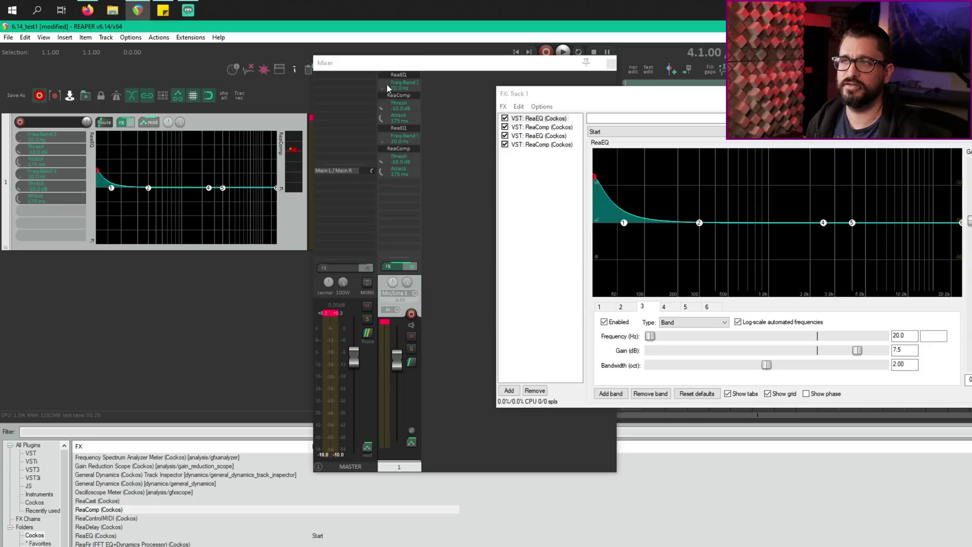
pyautogui.click(611, 63)
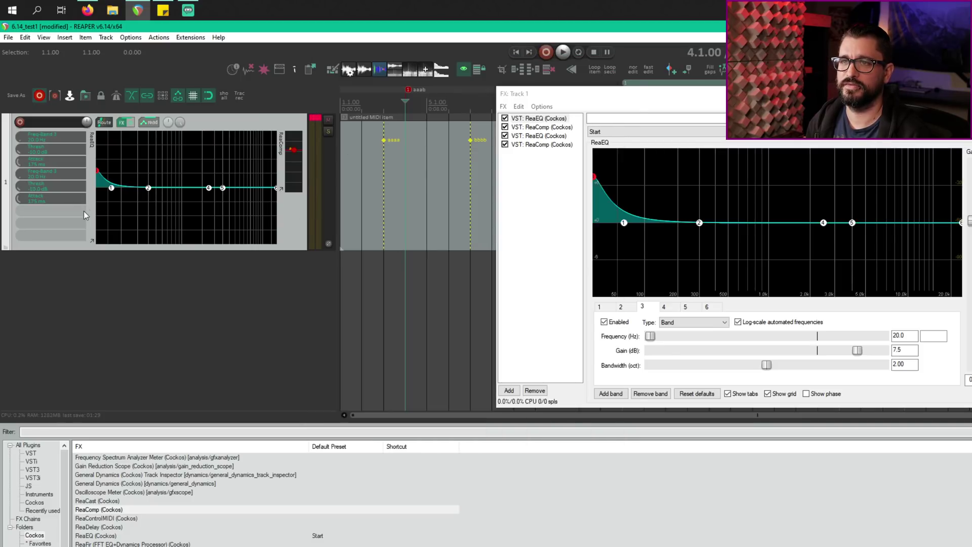
pyautogui.moveTo(86, 211); pyautogui.dragTo(81, 248)
pyautogui.moveTo(97, 167); pyautogui.dragTo(174, 175)
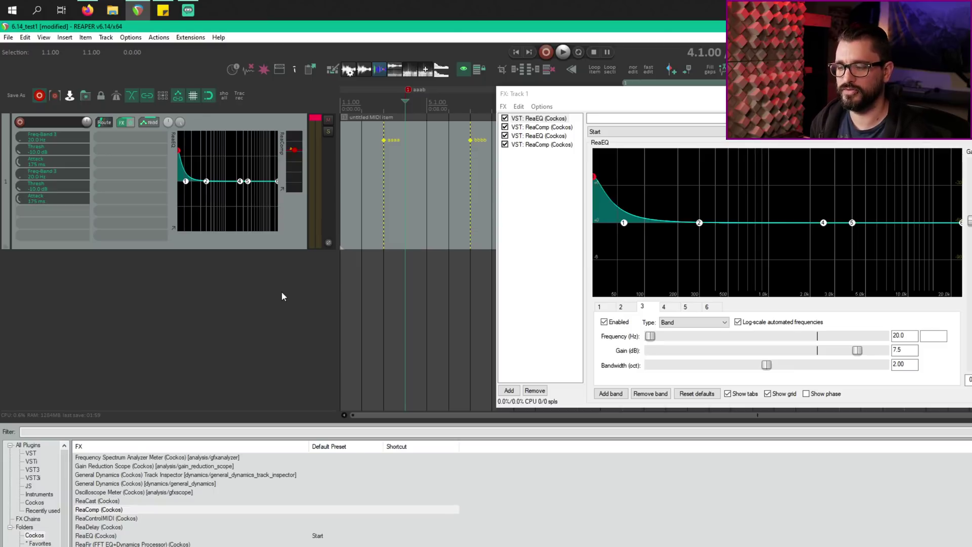
pyautogui.rightClick(292, 215)
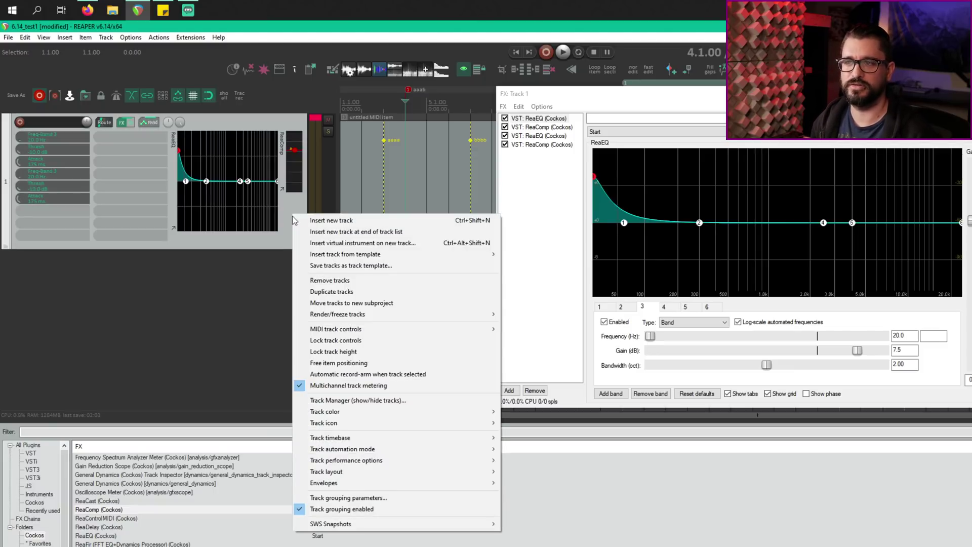
pyautogui.click(282, 227)
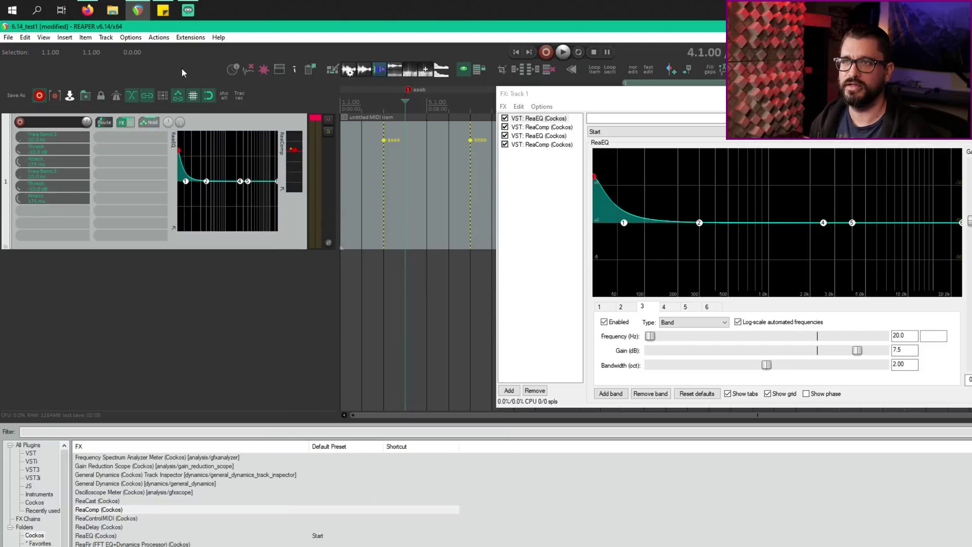
pyautogui.click(130, 37)
pyautogui.click(216, 328)
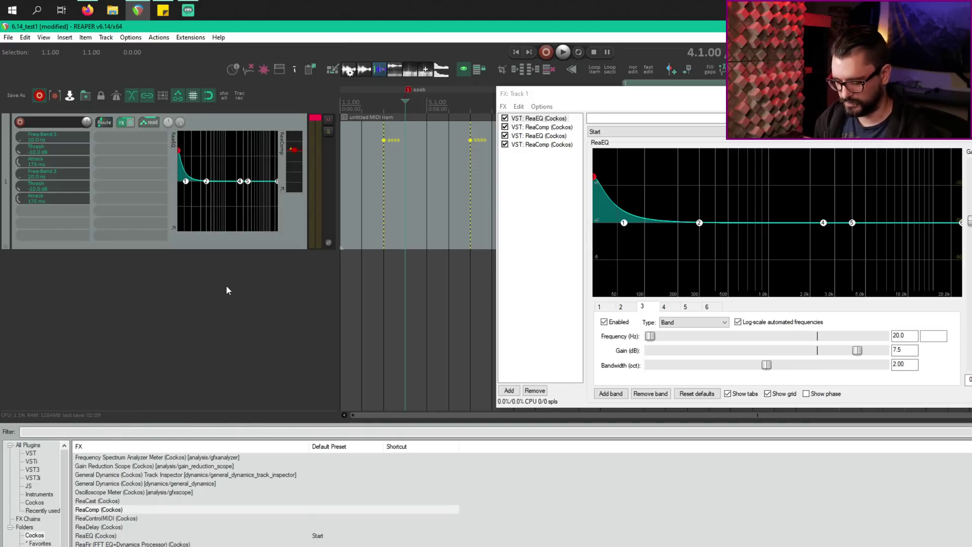
# Search the action list for "show sends" and run "Options: Show sends in TCP (when size permits)".
pyautogui.press('?')
pyautogui.write('show sends')
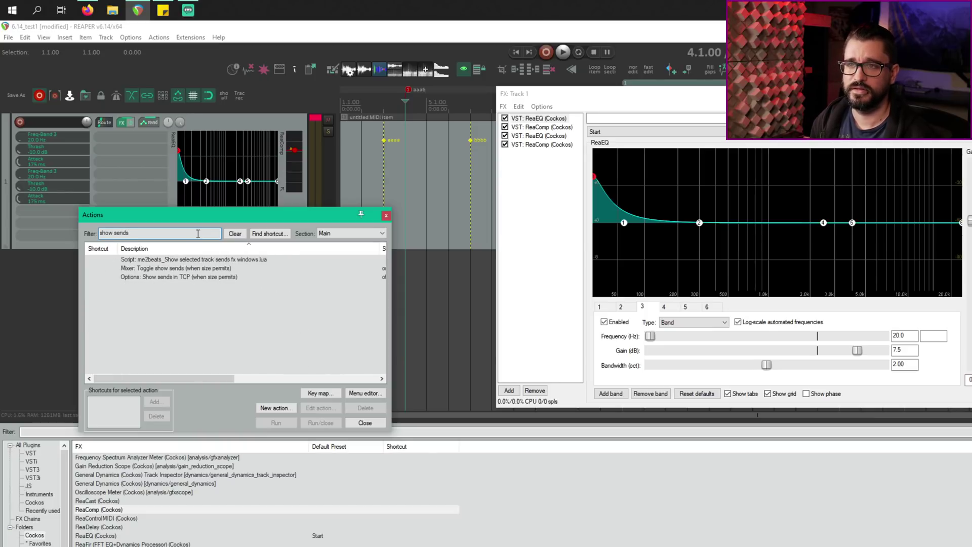
pyautogui.click(178, 276)
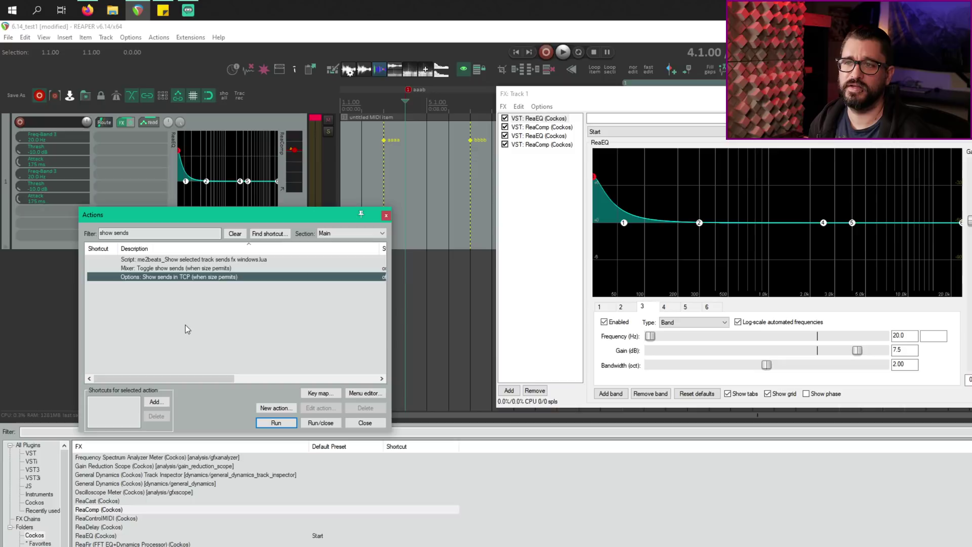
pyautogui.click(283, 424)
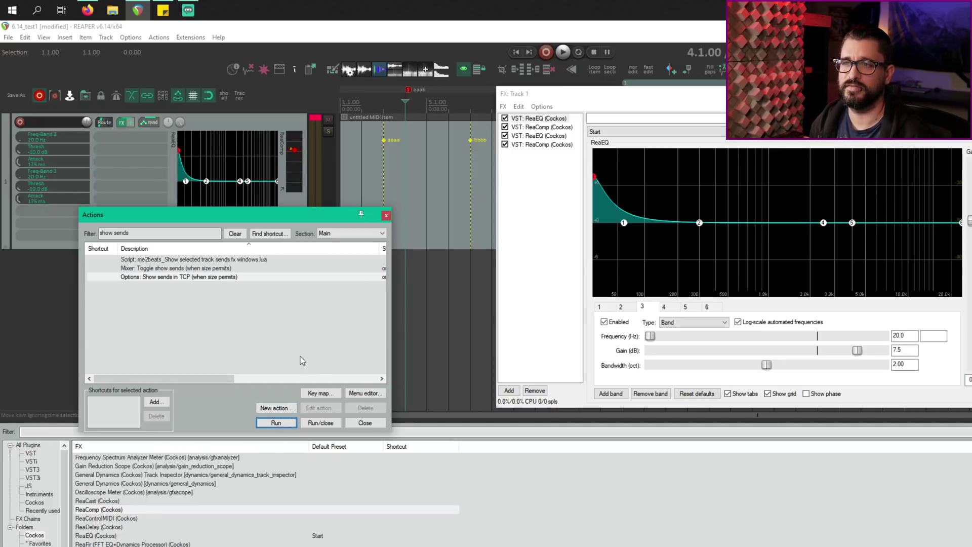
pyautogui.moveTo(224, 376)
pyautogui.mouseDown()
pyautogui.moveTo(245, 377)
pyautogui.moveTo(223, 376)
pyautogui.mouseUp()
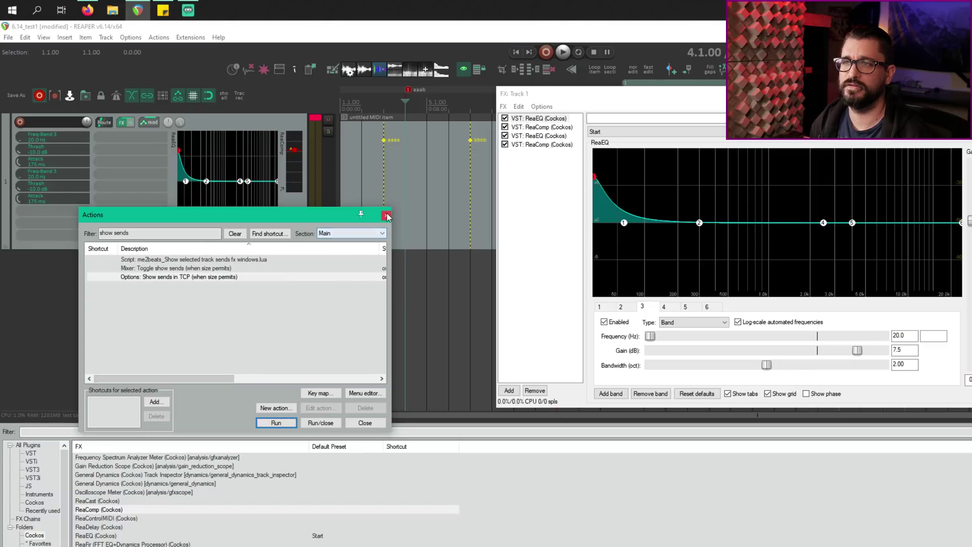
# Close the action list and insert two new empty tracks below track 1.
pyautogui.press('Escape')
pyautogui.doubleClick(276, 285)
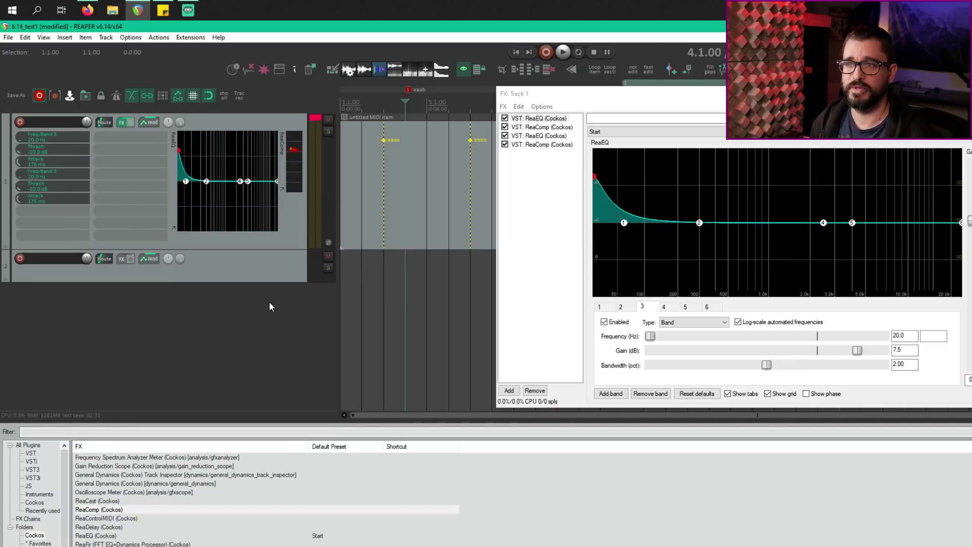
pyautogui.click(275, 261)
pyautogui.doubleClick(280, 314)
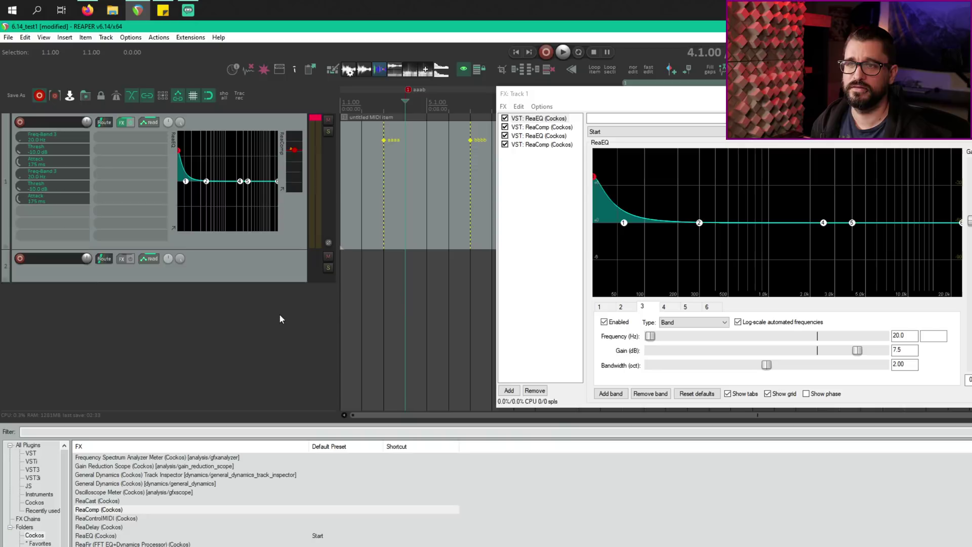
pyautogui.click(278, 227)
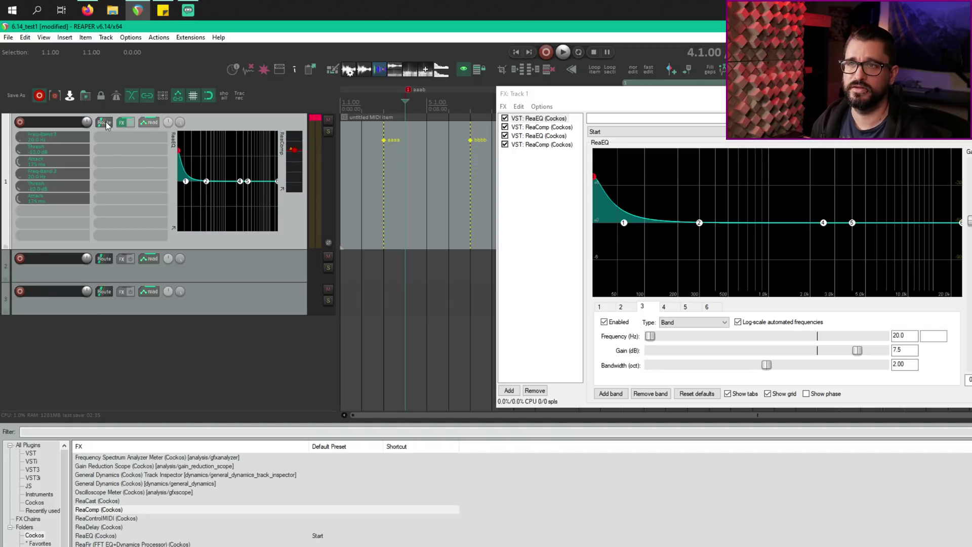
# Create sends from track 1 to track 2 and track 3, closing each send's controls.
pyautogui.click(232, 278)
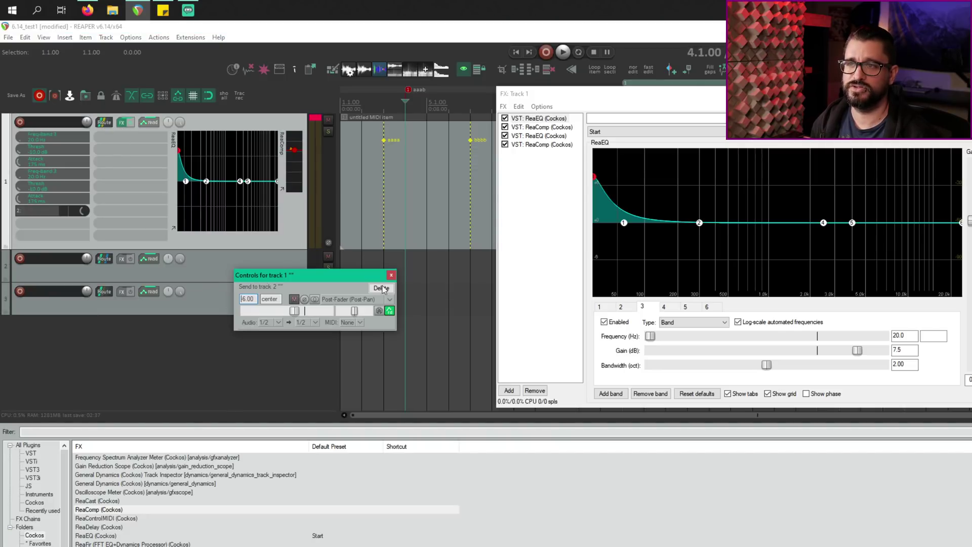
pyautogui.press('Return')
pyautogui.moveTo(105, 126); pyautogui.dragTo(234, 310)
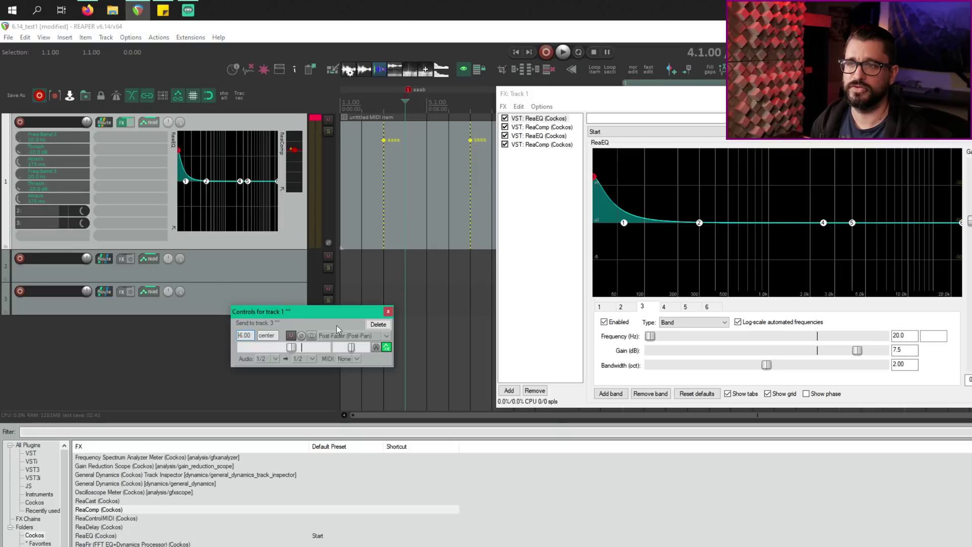
pyautogui.click(389, 313)
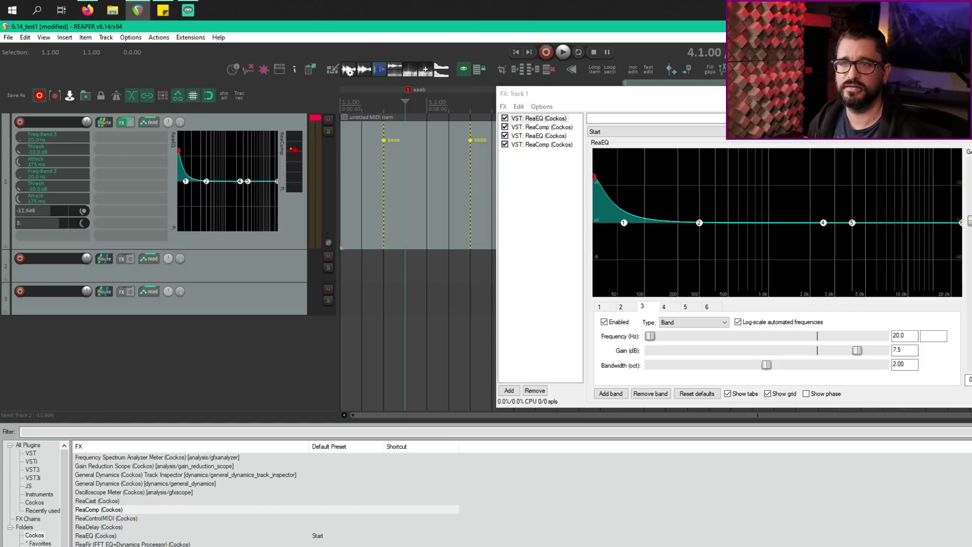
# Search the action list for "show fx tc" and run "Options: Show FX inserts in TCP (when size permits)".
pyautogui.hotkey('shift', '/')
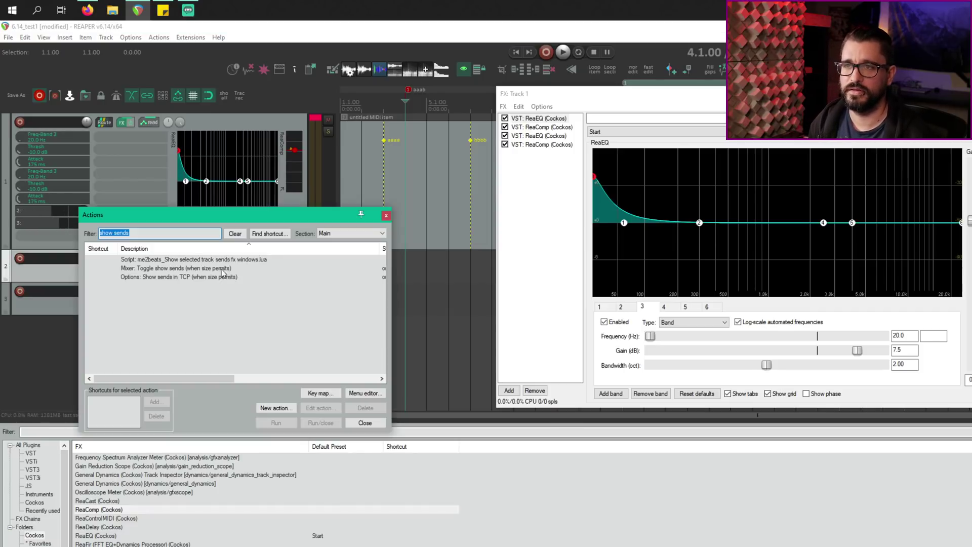
pyautogui.click(178, 233)
pyautogui.press('BackSpace')
pyautogui.press('BackSpace')
pyautogui.press('BackSpace')
pyautogui.press('BackSpace')
pyautogui.press('BackSpace')
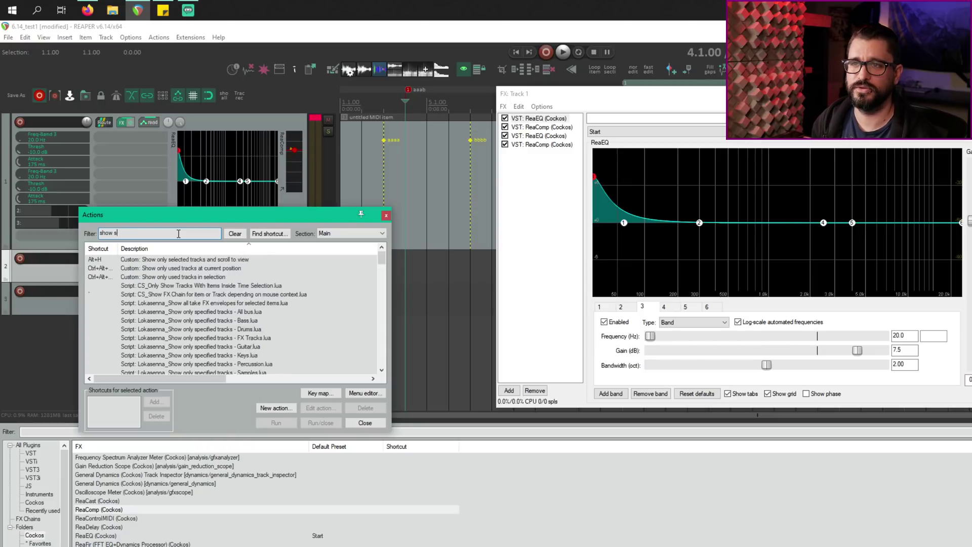
pyautogui.write('fx')
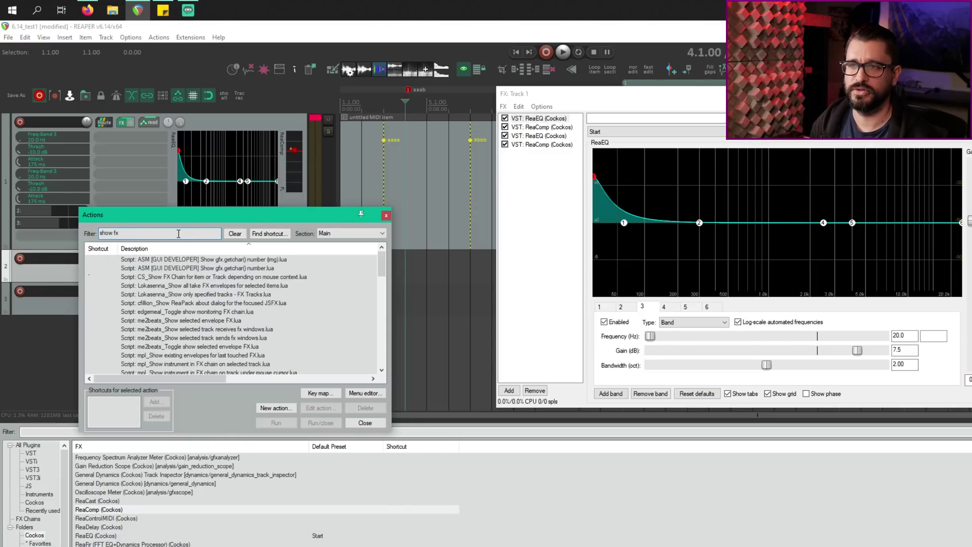
pyautogui.write(' tc')
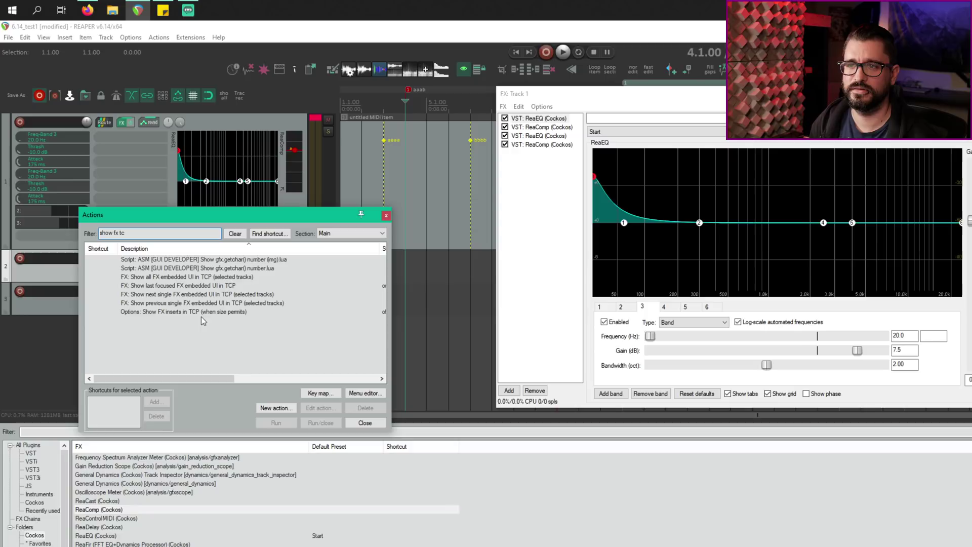
pyautogui.click(204, 312)
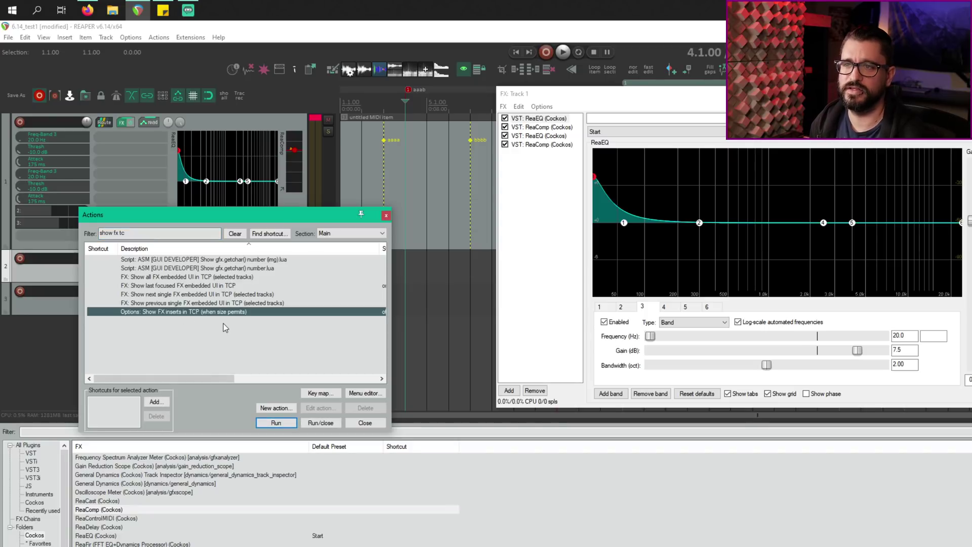
pyautogui.click(287, 424)
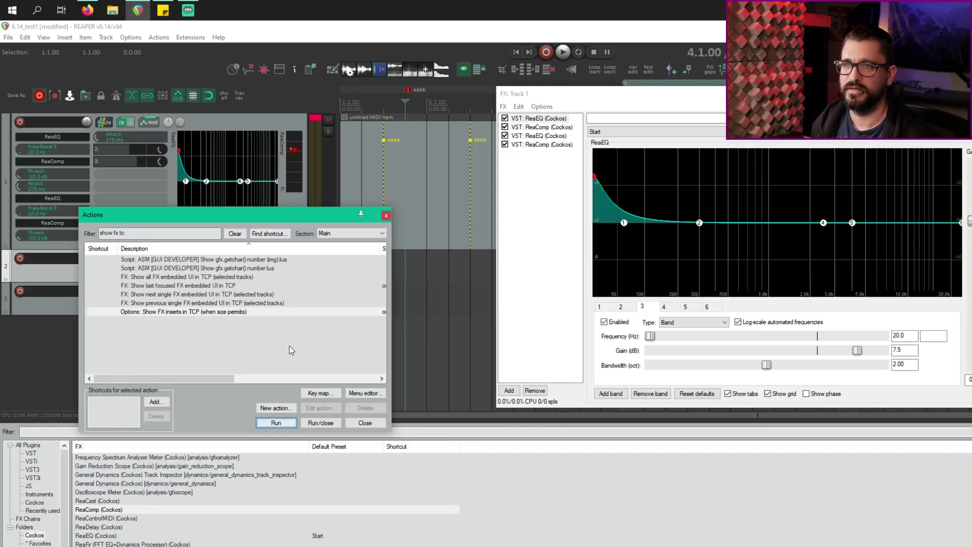
pyautogui.click(386, 215)
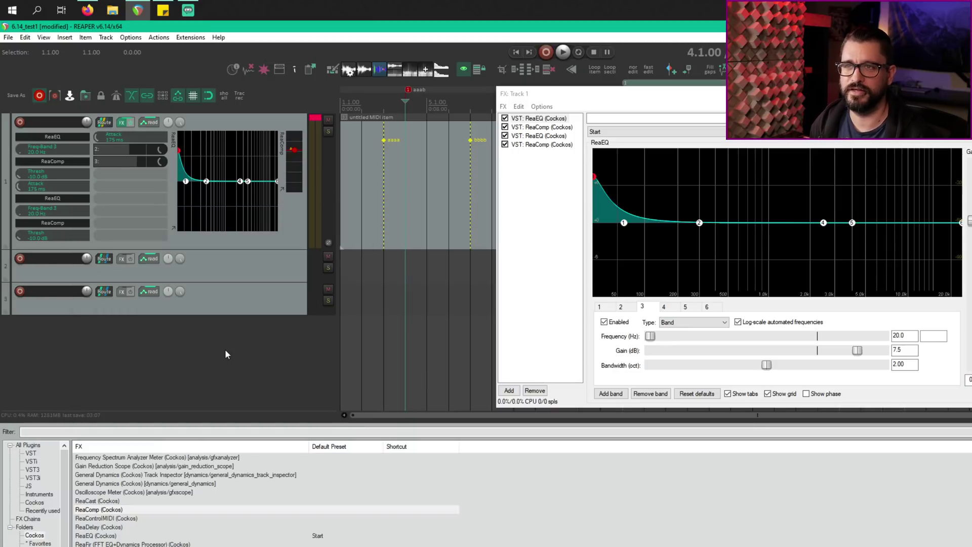
# Hide the embedded ReaEQ and ReaComp UIs from track 1's control panel.
pyautogui.click(226, 247)
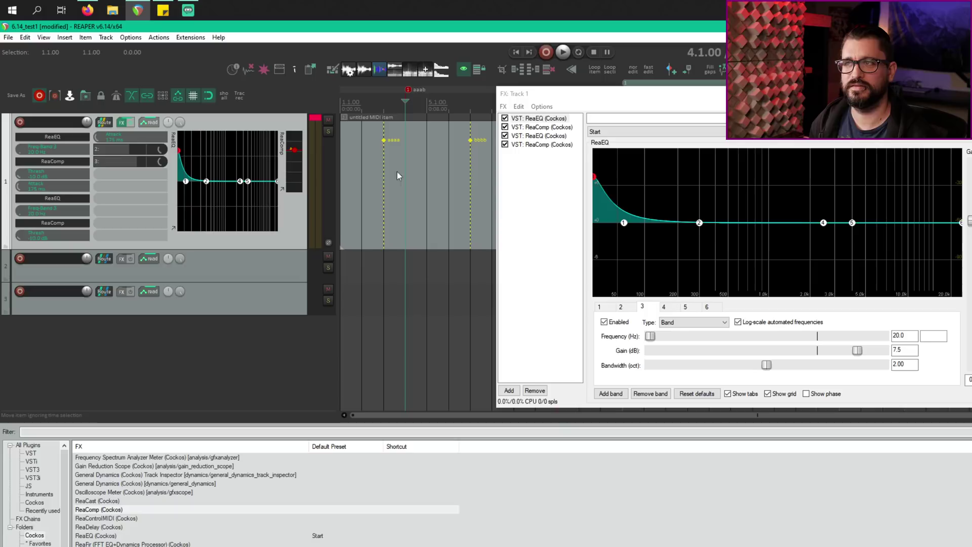
pyautogui.click(563, 162)
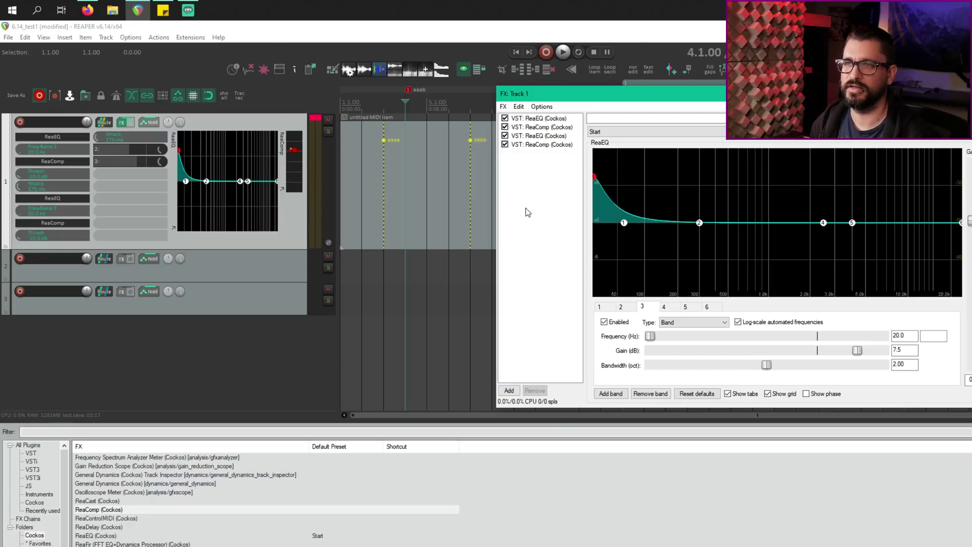
pyautogui.rightClick(543, 118)
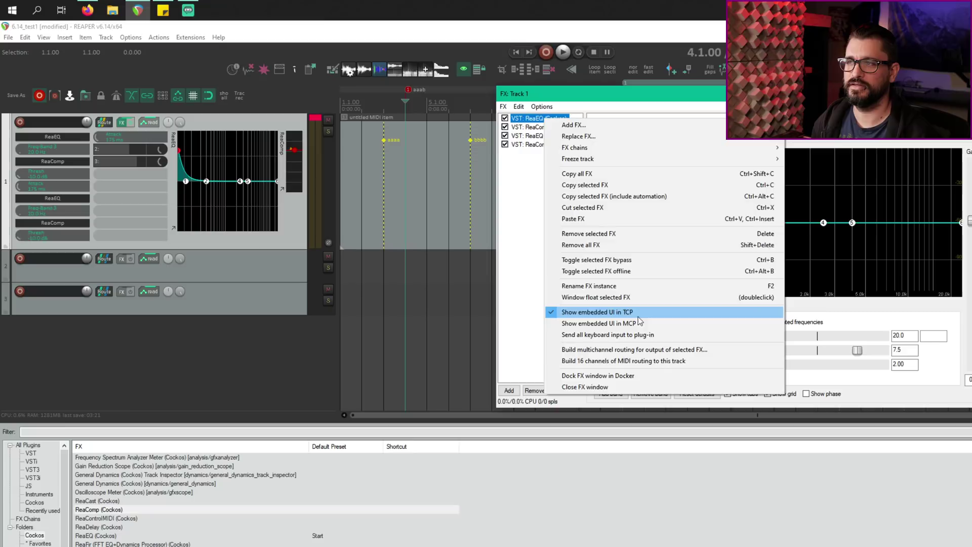
pyautogui.click(626, 312)
pyautogui.click(542, 145)
pyautogui.click(67, 207)
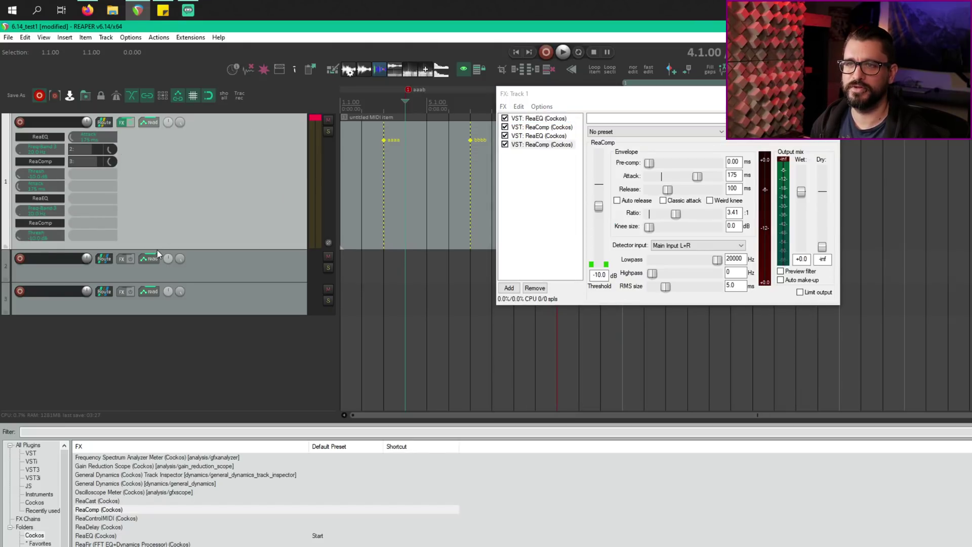
# Reduce track 1's height, close its FX window and remove the FX parameter controls from its control panel.
pyautogui.moveTo(158, 249); pyautogui.dragTo(177, 197)
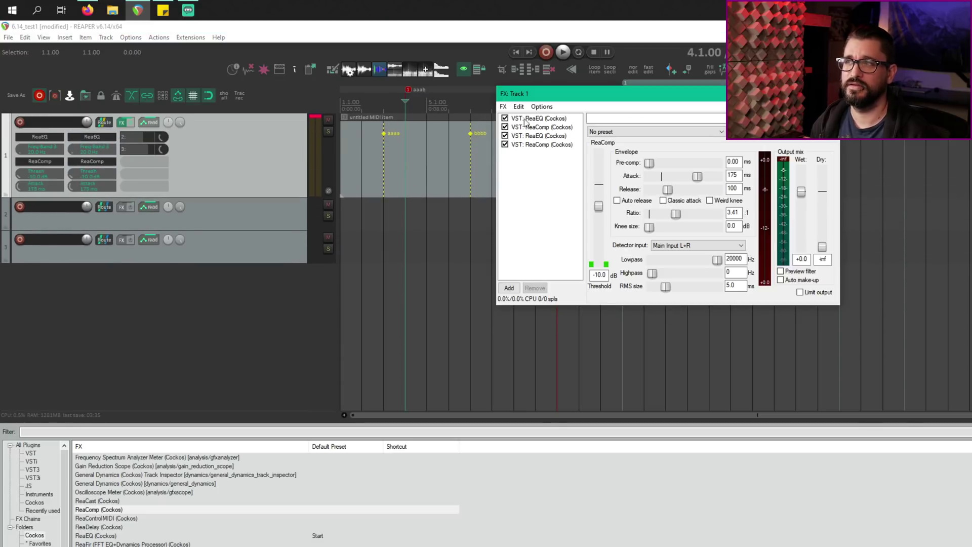
pyautogui.click(833, 93)
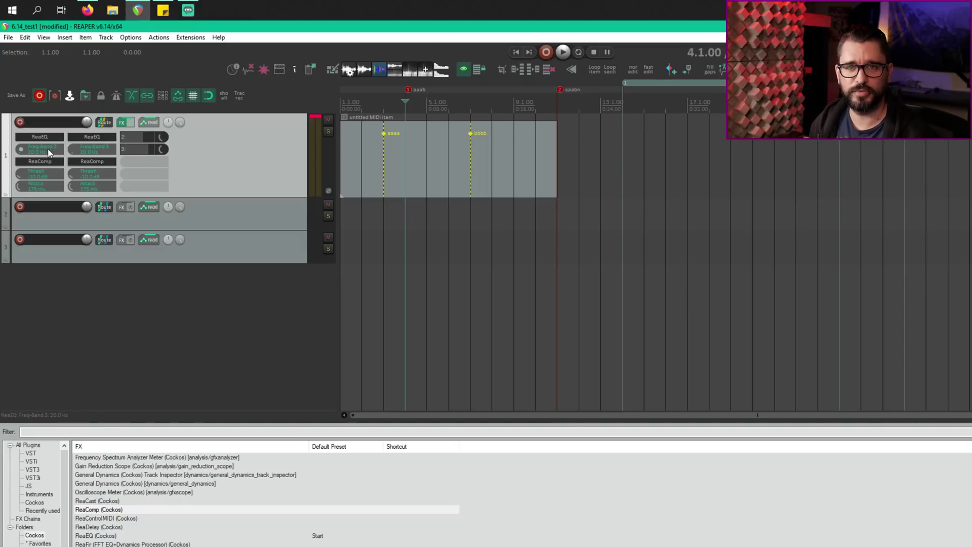
pyautogui.hotkey('ctrl', 'z')
pyautogui.hotkey('ctrl', 'z')
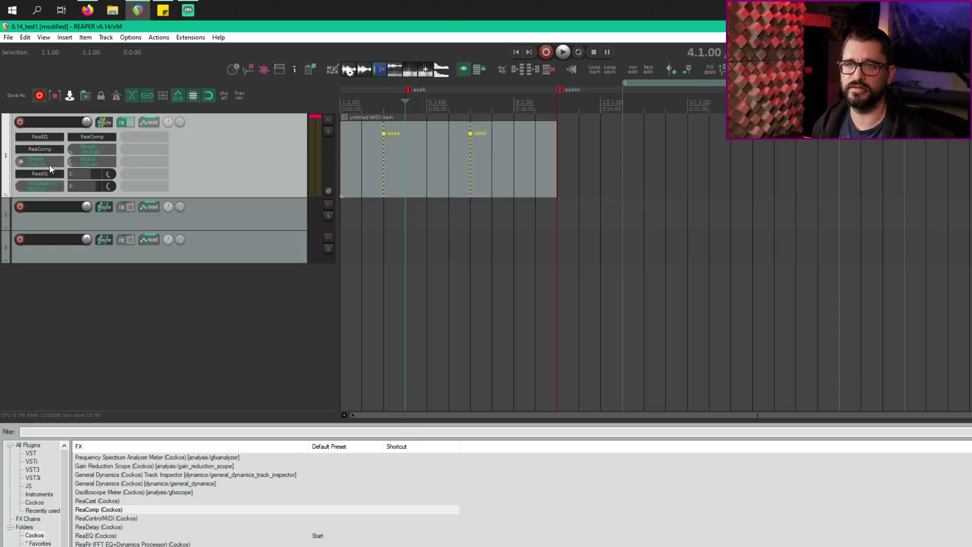
pyautogui.hotkey('ctrl', 'z')
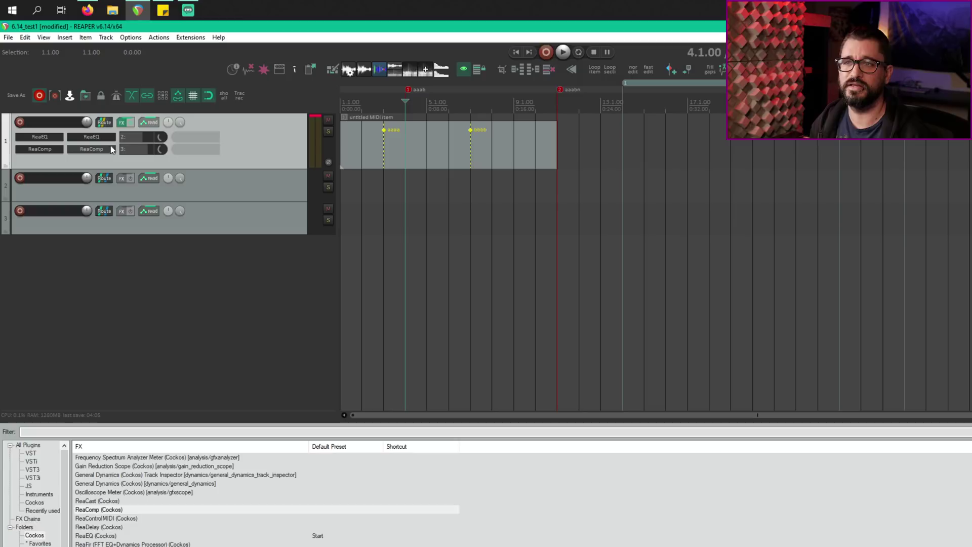
# Make track 1 taller in a narrower track control panel and add the Cockos ReaDelay plug-in to its inserts.
pyautogui.moveTo(179, 168); pyautogui.dragTo(175, 188)
pyautogui.moveTo(336, 150); pyautogui.dragTo(221, 149)
pyautogui.click(118, 129)
pyautogui.moveTo(153, 207)
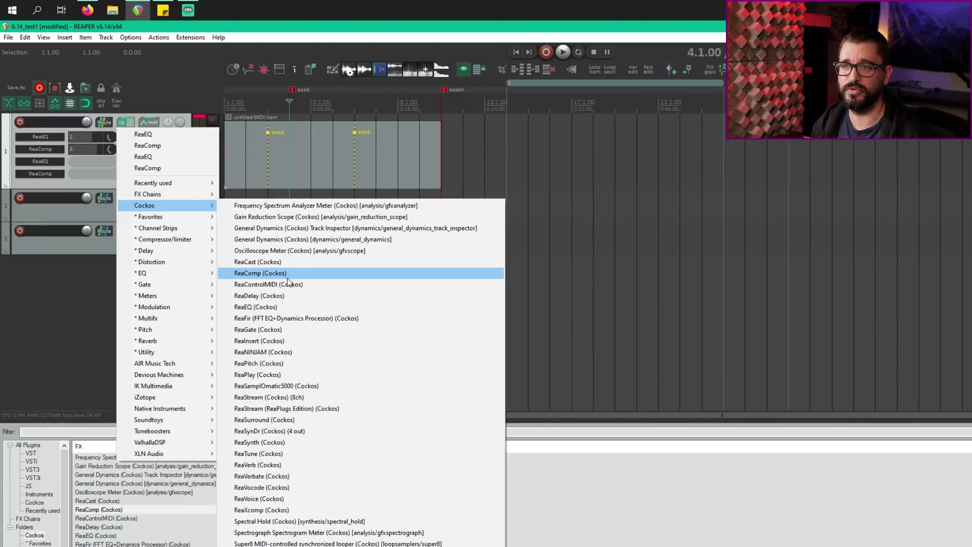
pyautogui.click(282, 295)
pyautogui.press('Escape')
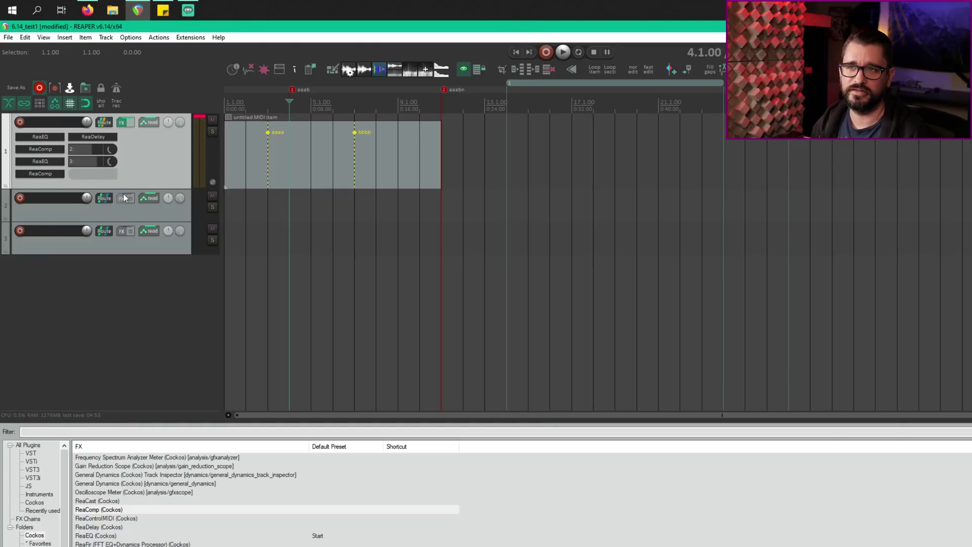
pyautogui.moveTo(127, 188)
pyautogui.mouseDown()
pyautogui.moveTo(128, 208)
pyautogui.moveTo(128, 187)
pyautogui.mouseUp()
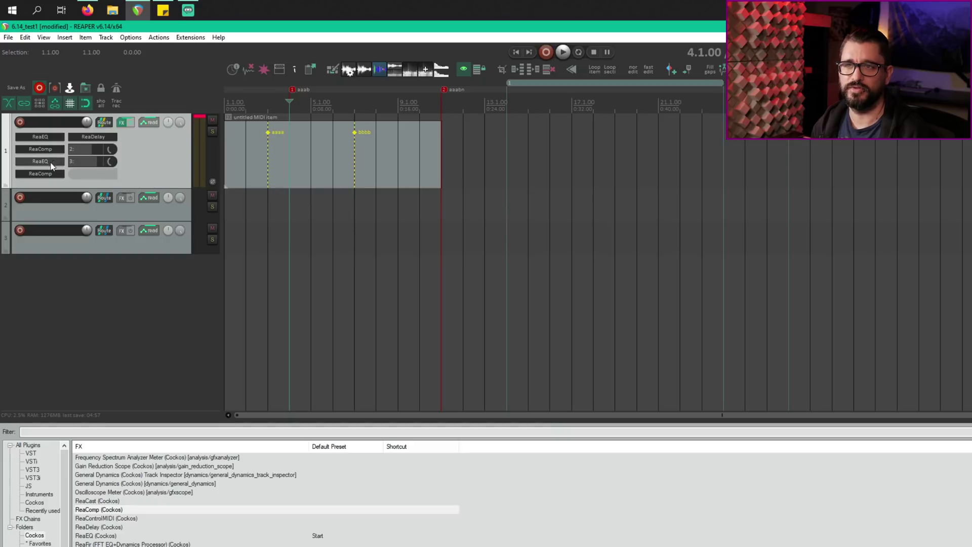
pyautogui.moveTo(158, 188)
pyautogui.mouseDown()
pyautogui.moveTo(164, 157)
pyautogui.moveTo(164, 190)
pyautogui.mouseUp()
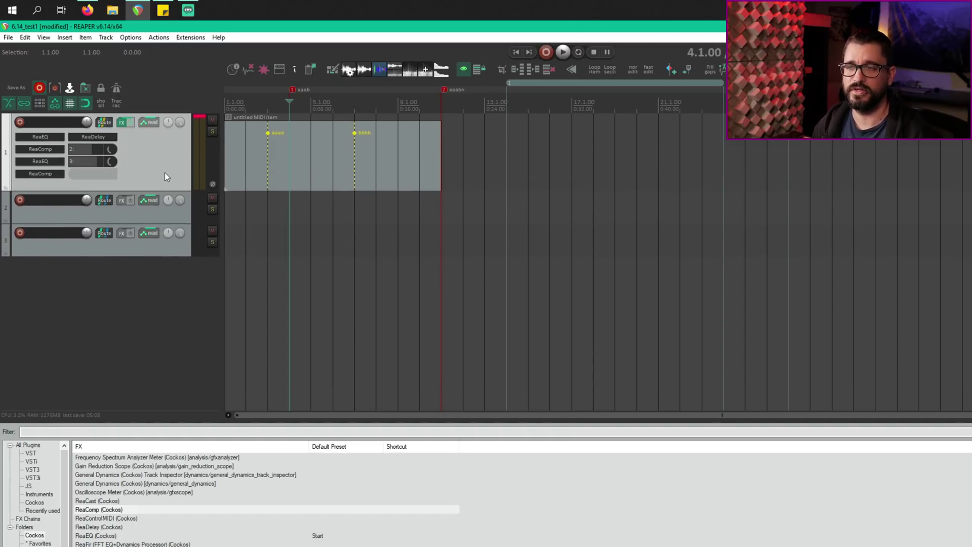
# Open the action list and its menu editor on the Track control panel context menu.
pyautogui.hotkey('shift', '/')
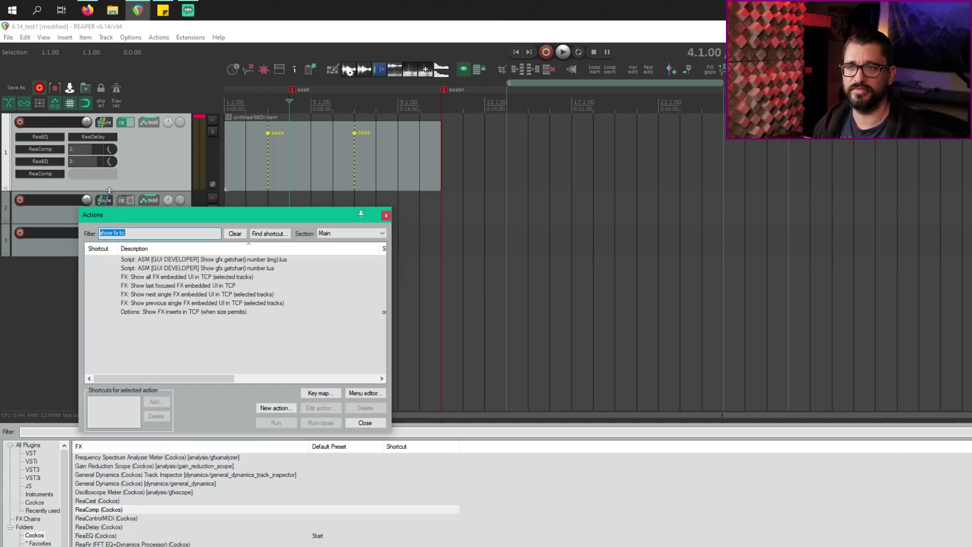
pyautogui.click(149, 236)
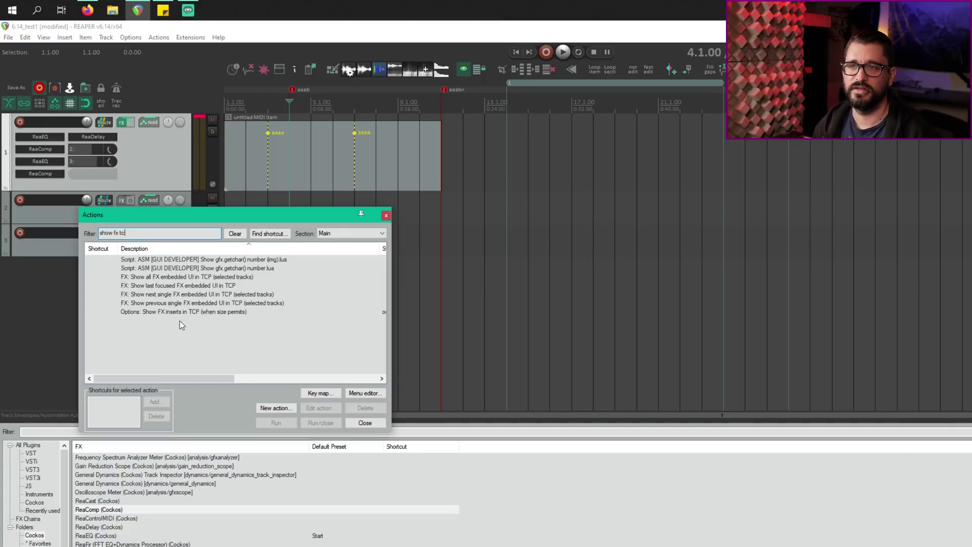
pyautogui.click(206, 314)
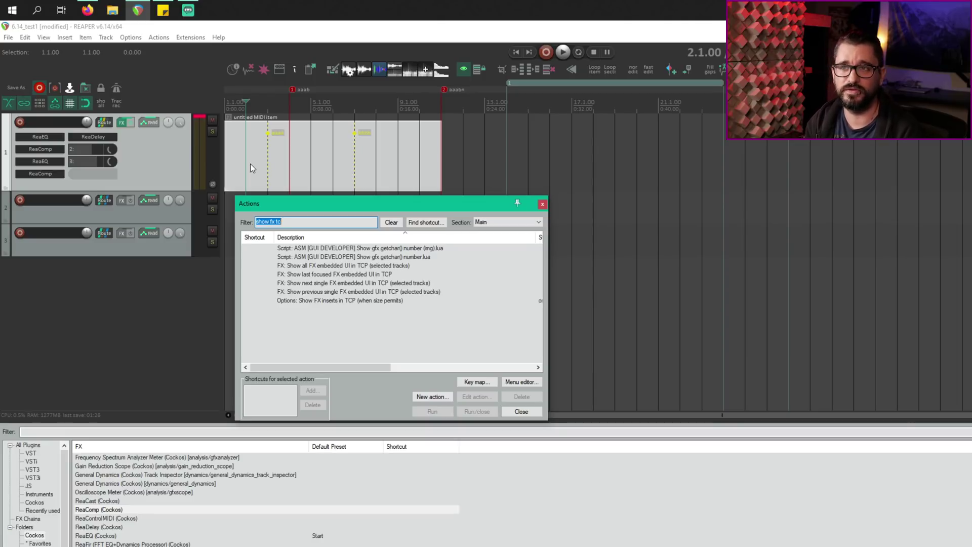
pyautogui.click(517, 383)
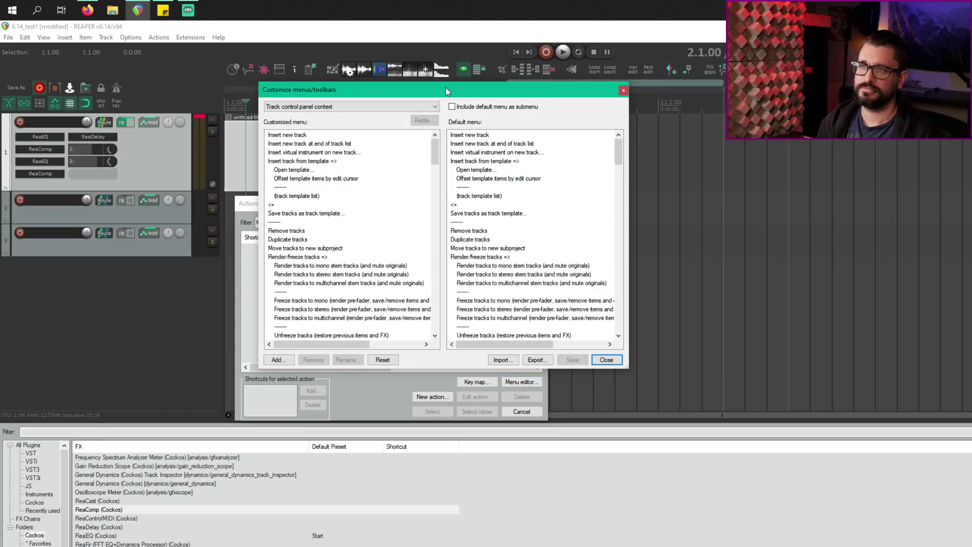
pyautogui.moveTo(446, 87); pyautogui.dragTo(475, 90)
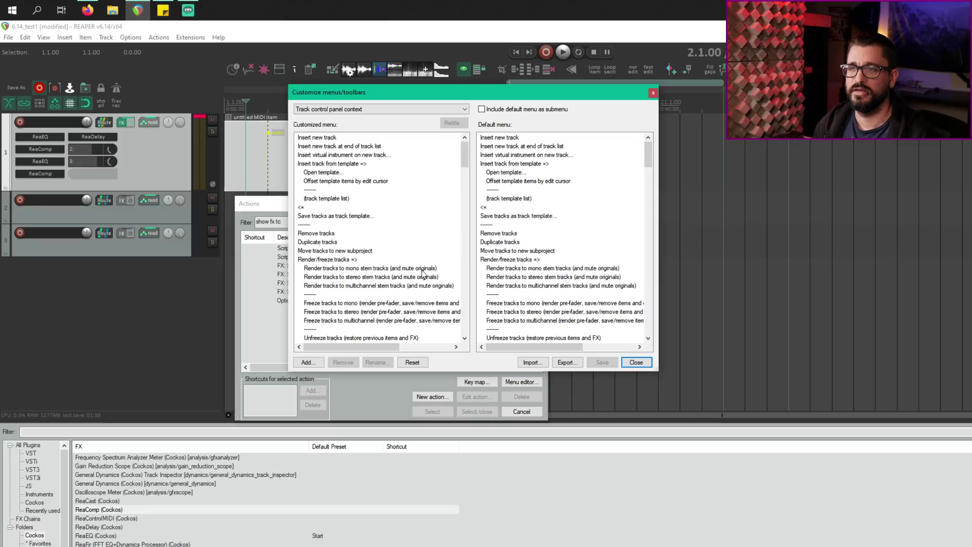
# Add the action "Options: Show FX inserts in TCP (when size permits)" to the customized Track control panel context menu.
pyautogui.click(309, 362)
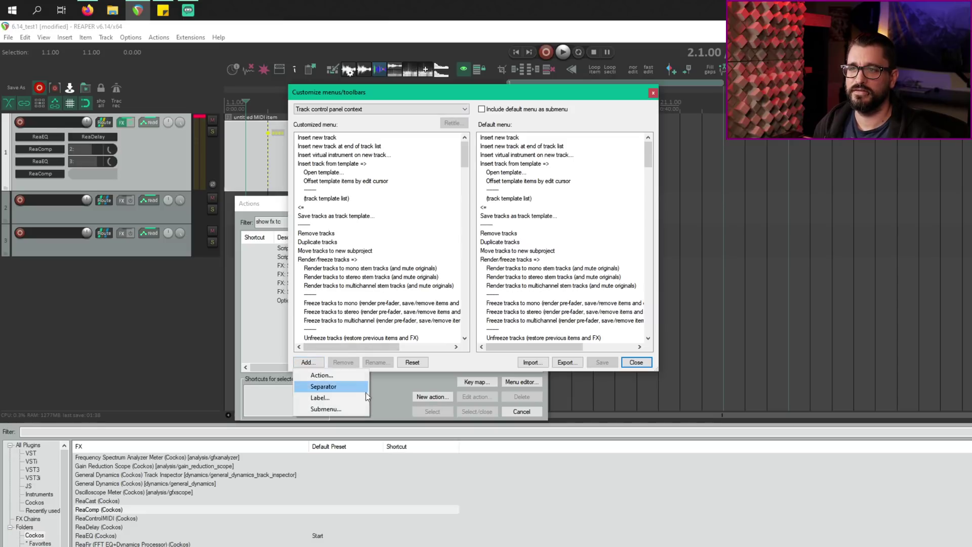
pyautogui.click(332, 376)
pyautogui.click(328, 301)
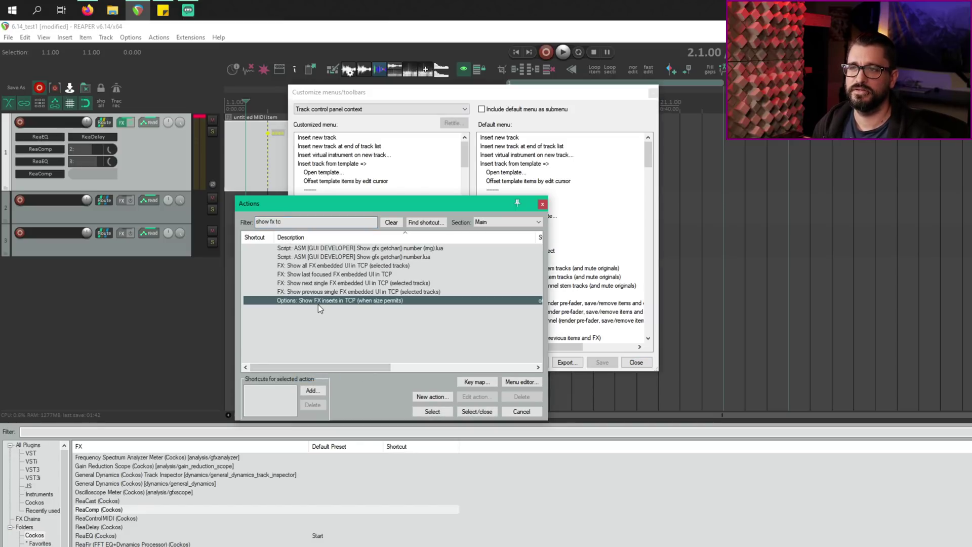
pyautogui.click(432, 411)
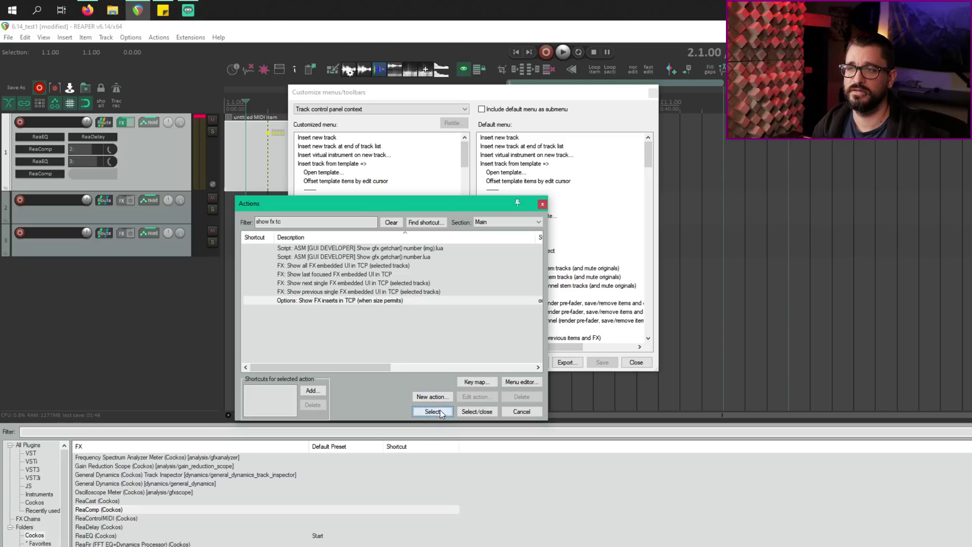
# Add the action "Options: Show sends in TCP (when size permits)" to the customized Track control panel context menu and save the menu.
pyautogui.click(297, 221)
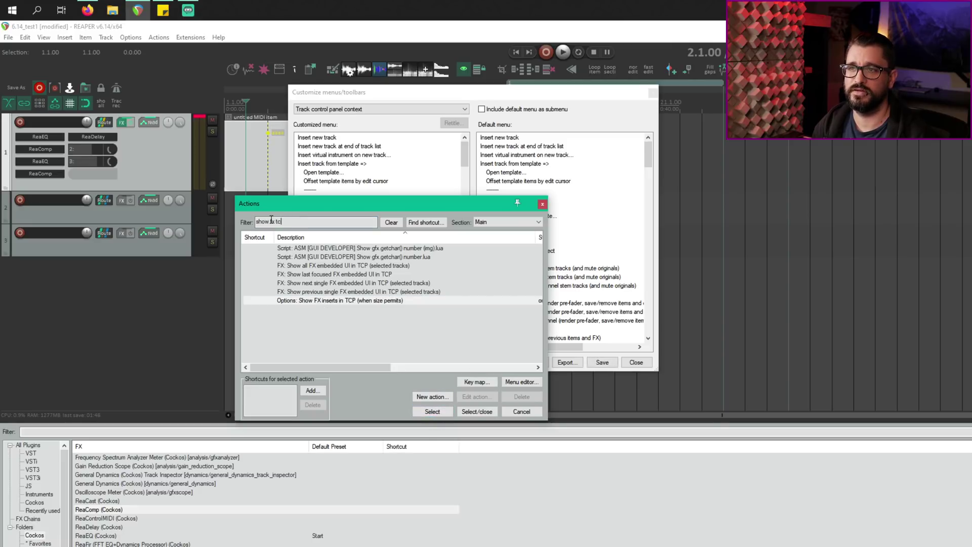
pyautogui.moveTo(272, 219); pyautogui.dragTo(342, 221)
pyautogui.write('sedn')
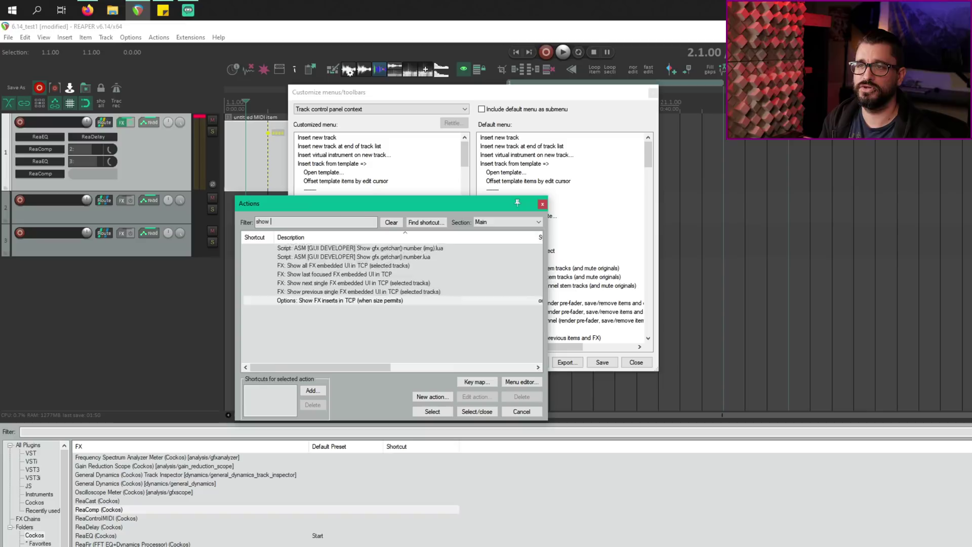
pyautogui.press('BackSpace')
pyautogui.press('BackSpace')
pyautogui.write('nd ')
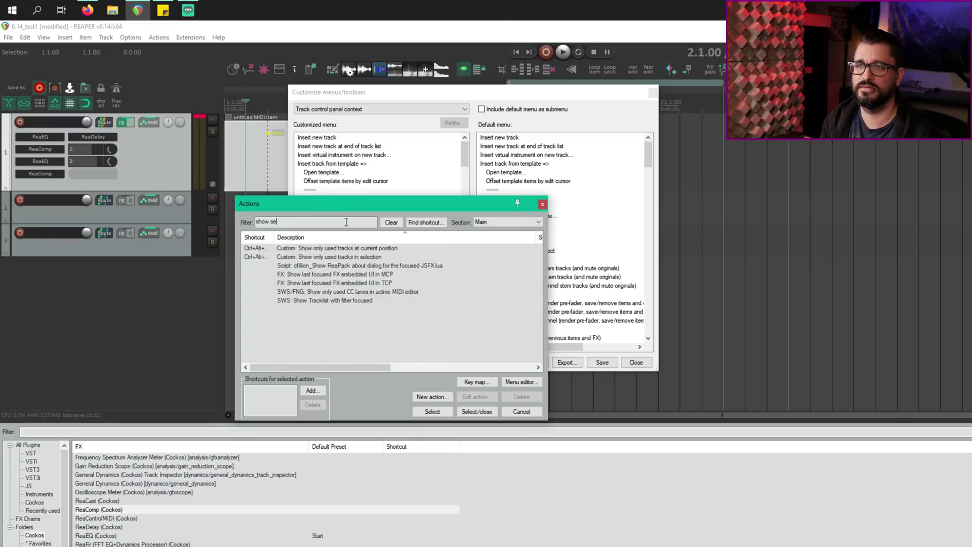
pyautogui.write('tcp')
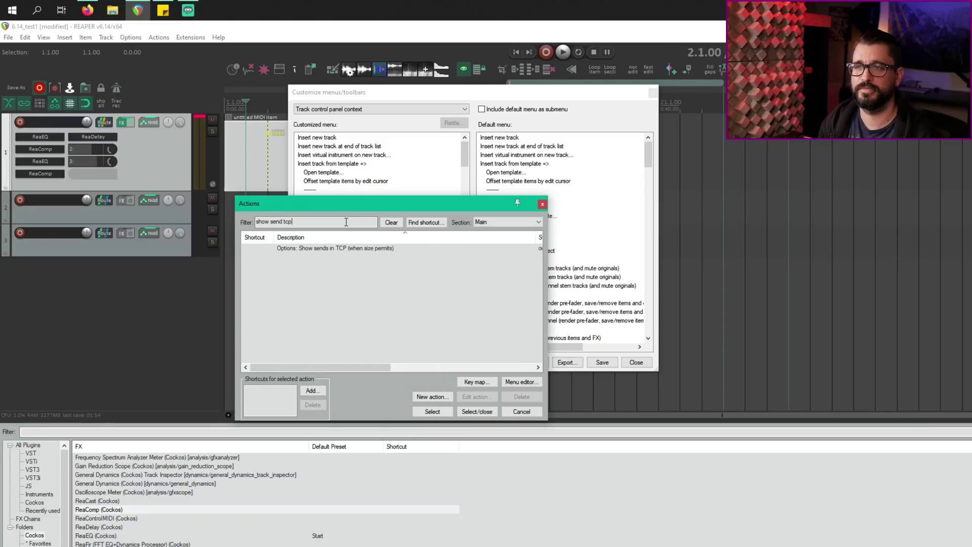
pyautogui.click(350, 248)
pyautogui.click(462, 415)
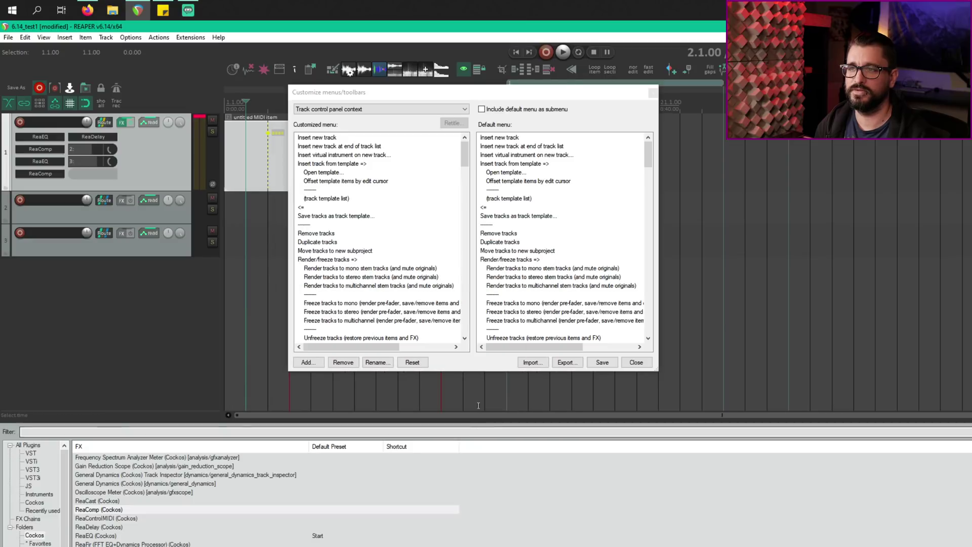
pyautogui.click(606, 363)
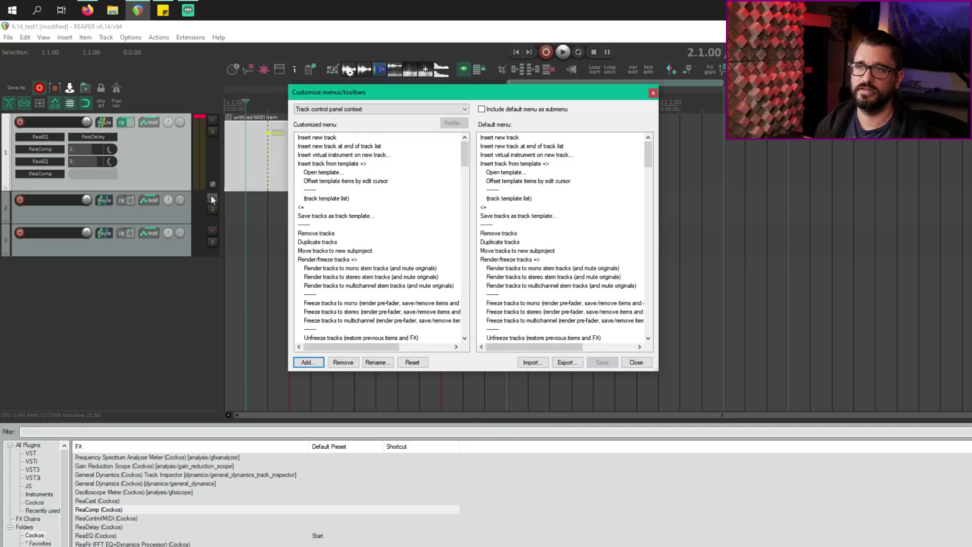
# Check the added TCP display options in track 1's context menu, then dismiss it.
pyautogui.rightClick(163, 153)
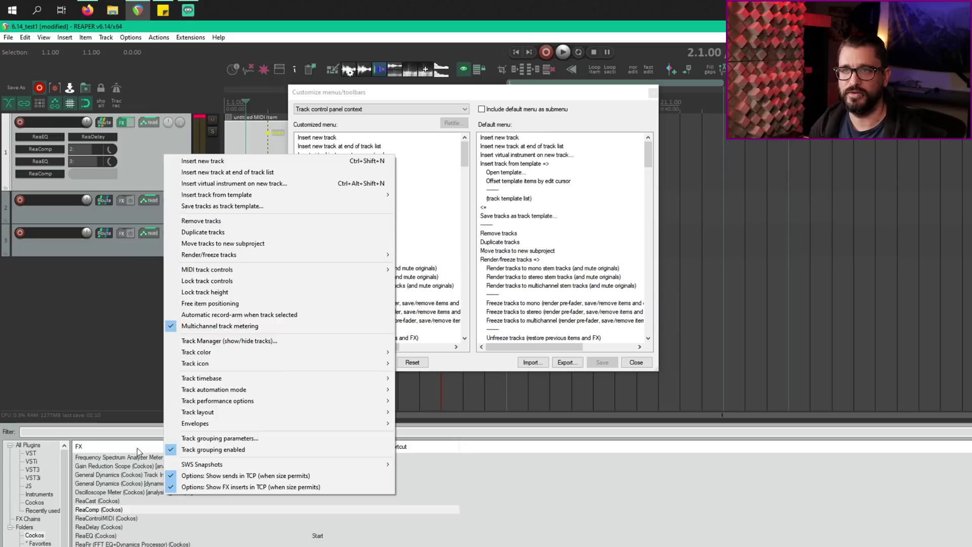
pyautogui.click(97, 369)
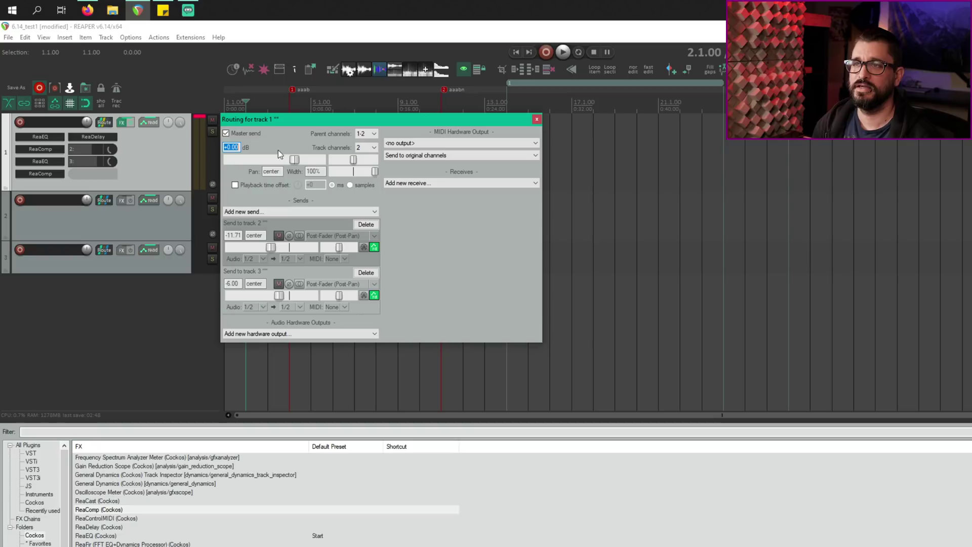
# Look through the available track channel counts in track 1's routing window and close the list without choosing one.
pyautogui.click(372, 148)
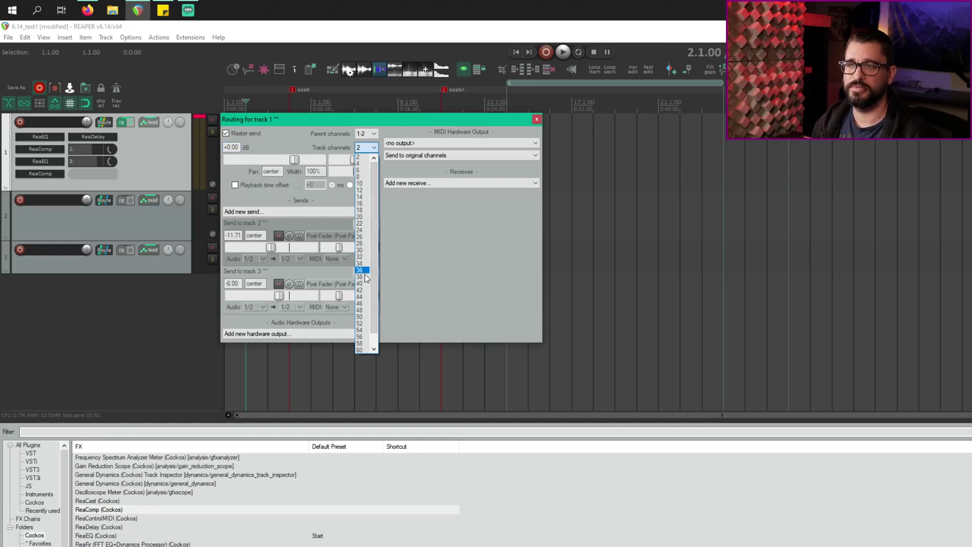
pyautogui.scroll(-1, 366, 278)
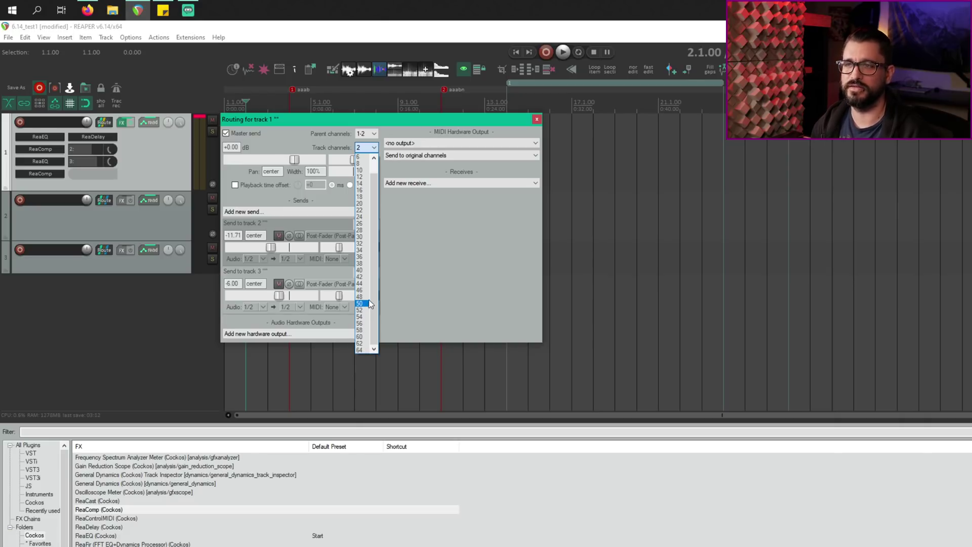
pyautogui.click(399, 304)
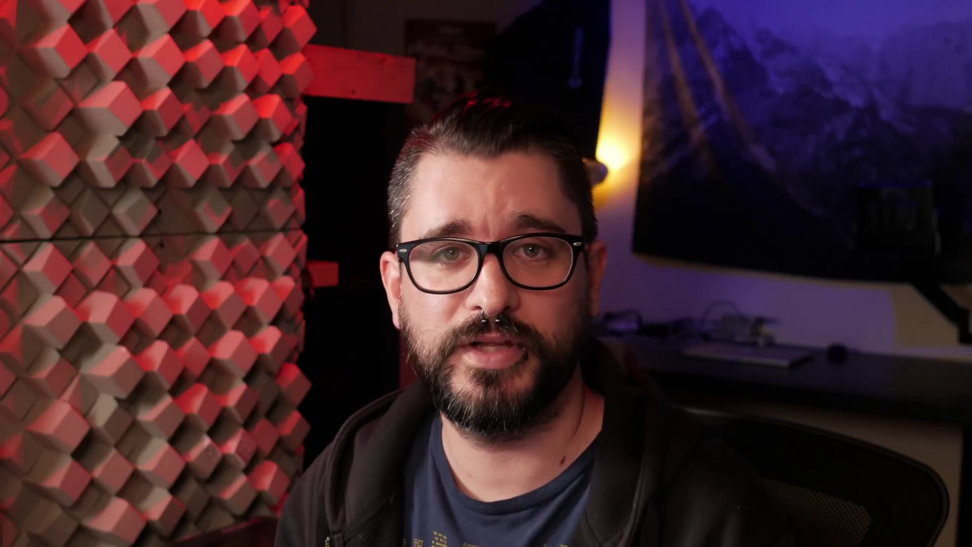